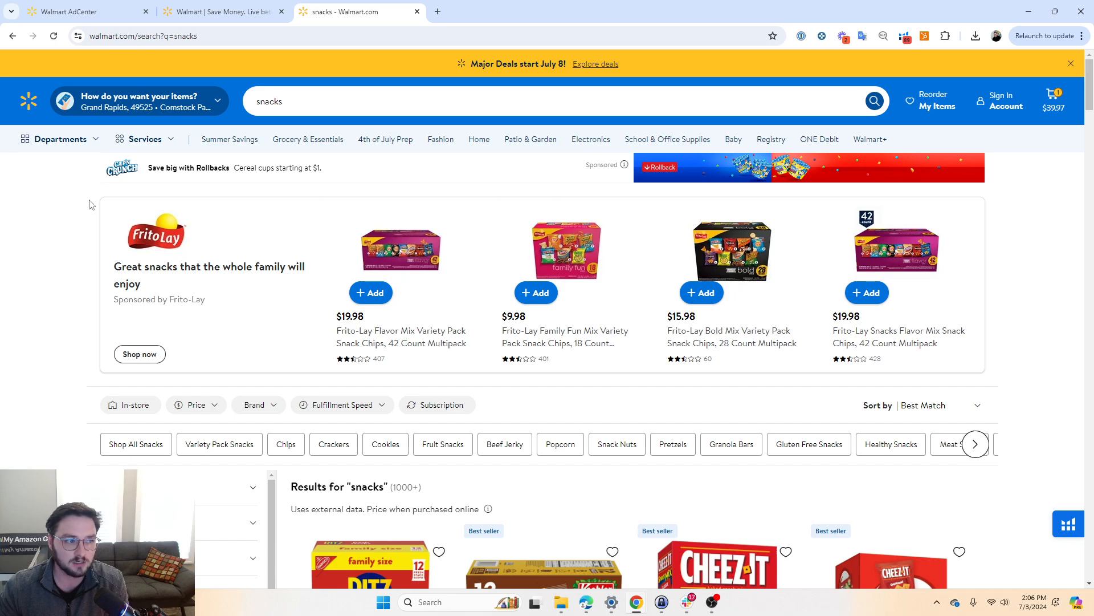
Look over the sponsored items in the snacks search results and open the RITZ Fresh Stacks Original Crackers product page.
{"action": "scroll", "coordinate": [1074, 274], "scroll_direction": "down", "scroll_amount": 5}
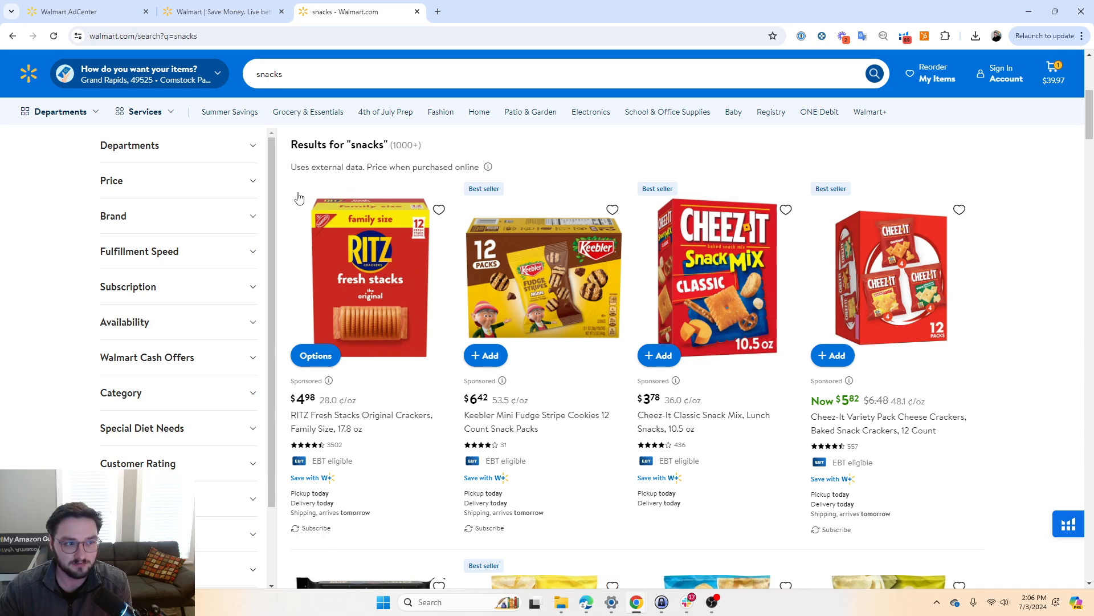
{"action": "scroll", "coordinate": [298, 198], "scroll_direction": "up", "scroll_amount": 5}
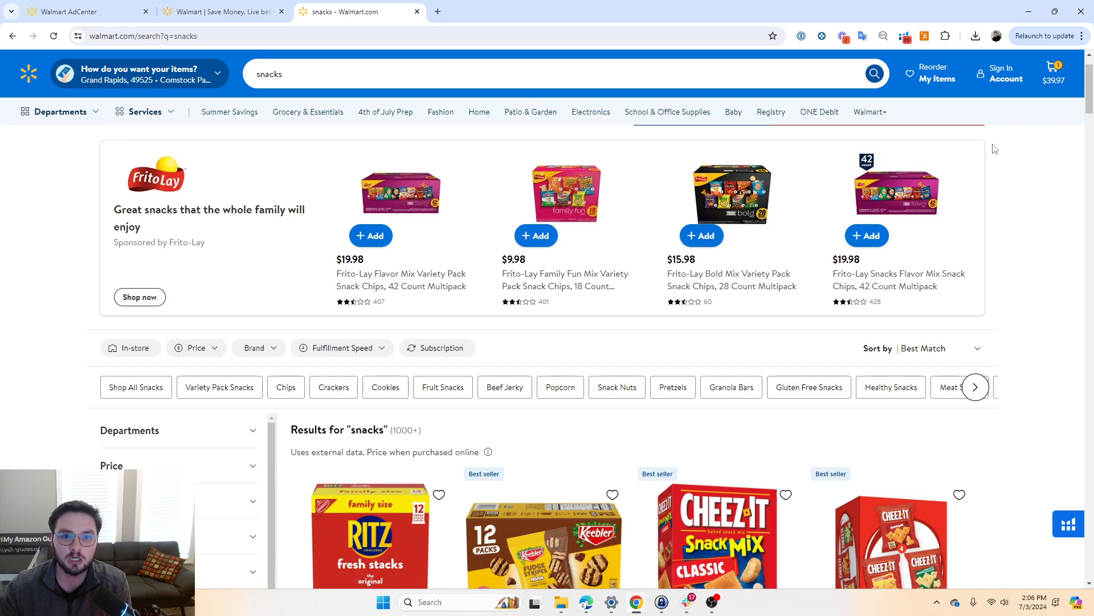
{"action": "scroll", "coordinate": [494, 430], "scroll_direction": "down", "scroll_amount": 3}
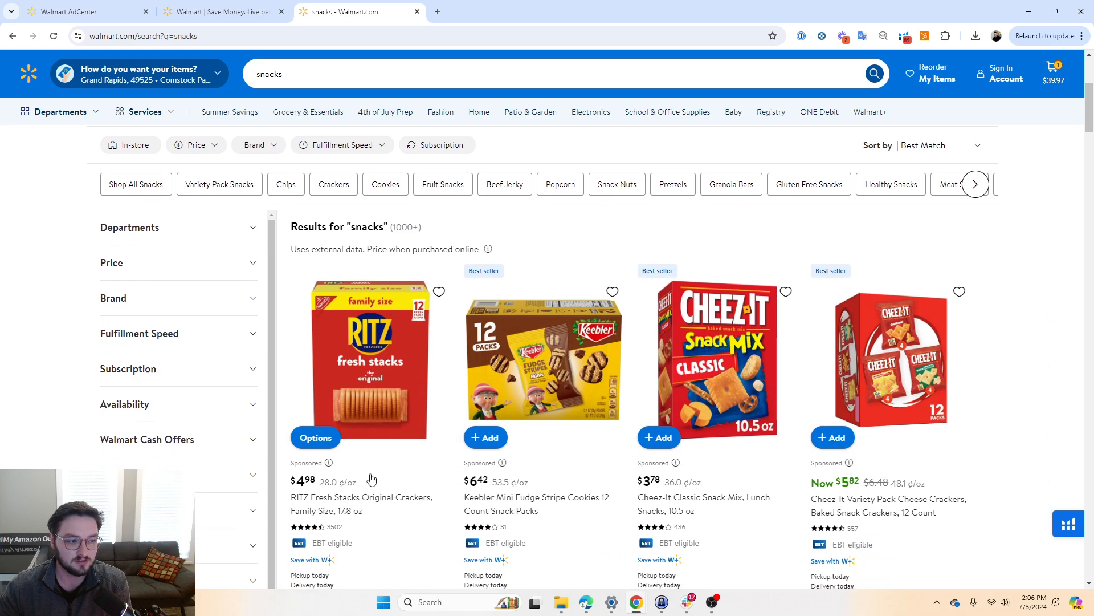
{"action": "scroll", "coordinate": [371, 478], "scroll_direction": "down", "scroll_amount": 1}
{"action": "scroll", "coordinate": [360, 421], "scroll_direction": "down", "scroll_amount": 2}
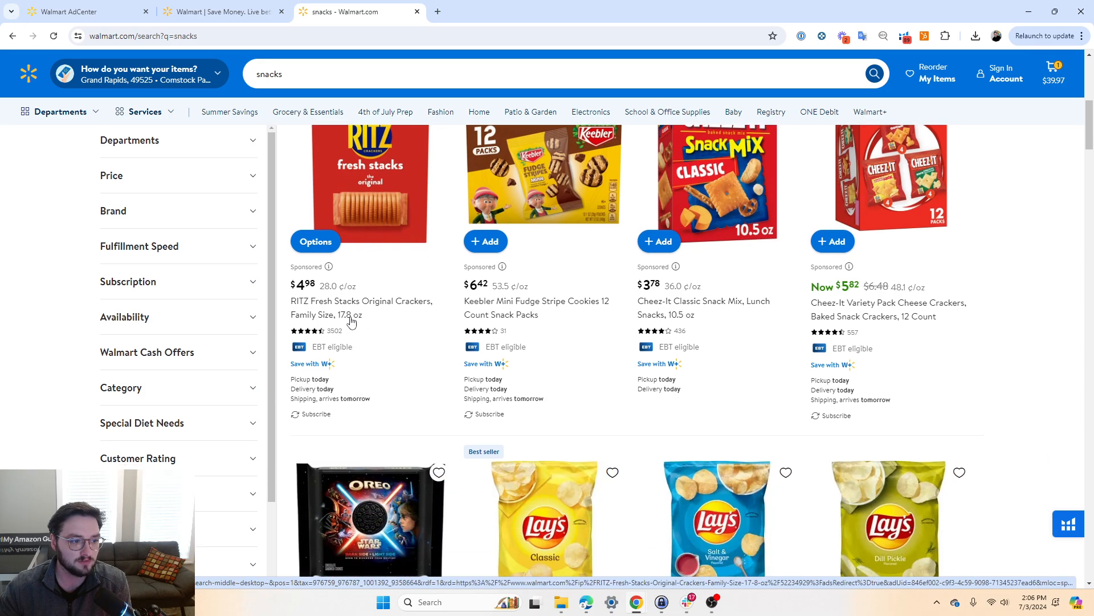
{"action": "left_click", "coordinate": [351, 320]}
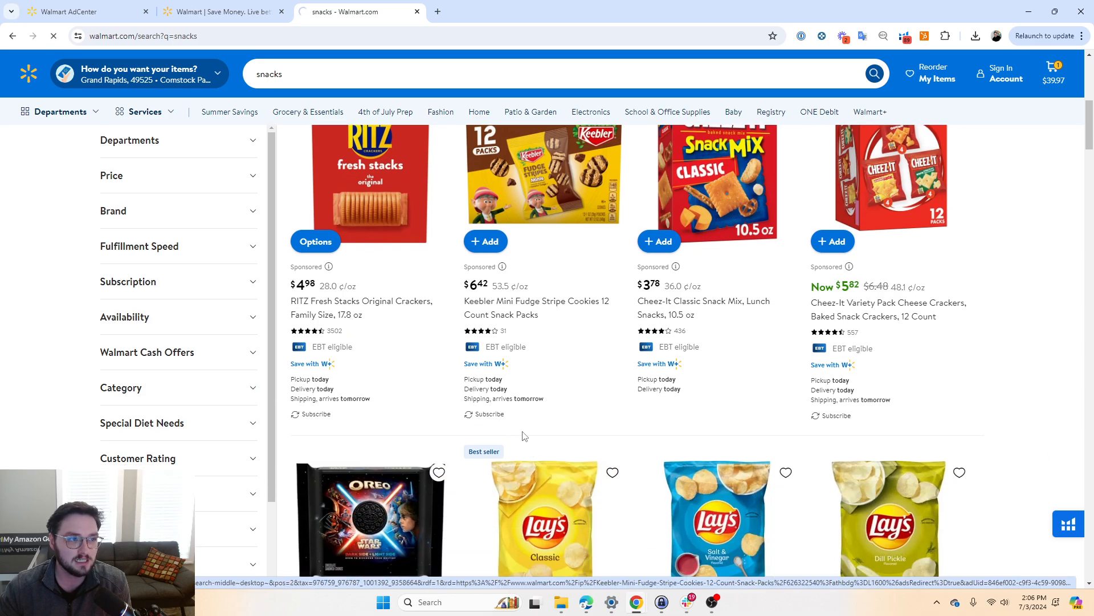
Examine the "Similar items you might like" and "More items to consider" carousels on the product page for sponsored placements.
{"action": "scroll", "coordinate": [505, 334], "scroll_direction": "down", "scroll_amount": 3}
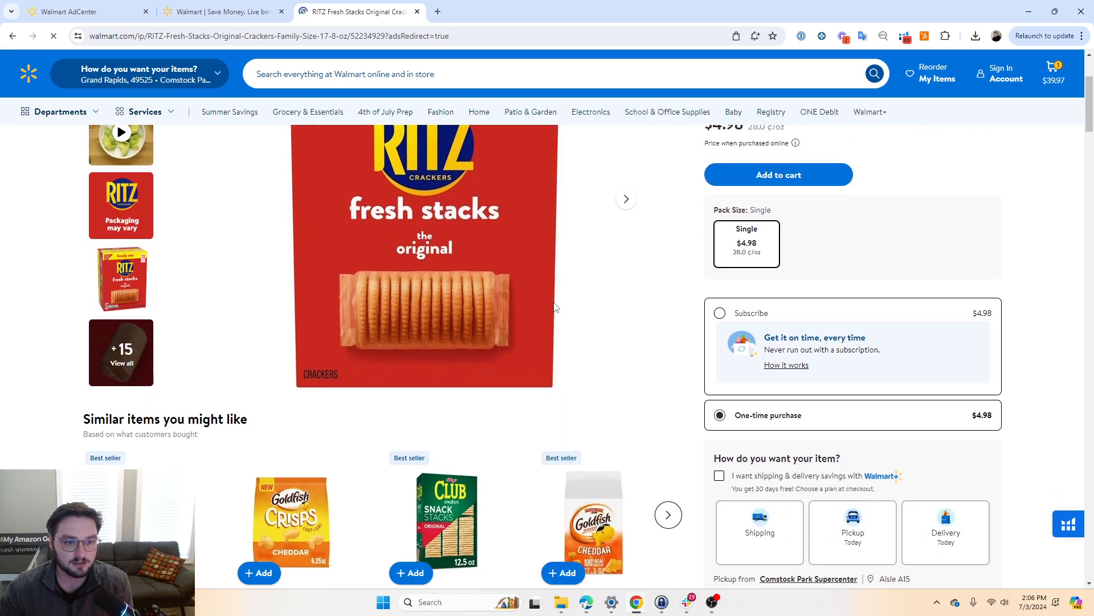
{"action": "scroll", "coordinate": [556, 308], "scroll_direction": "down", "scroll_amount": 3}
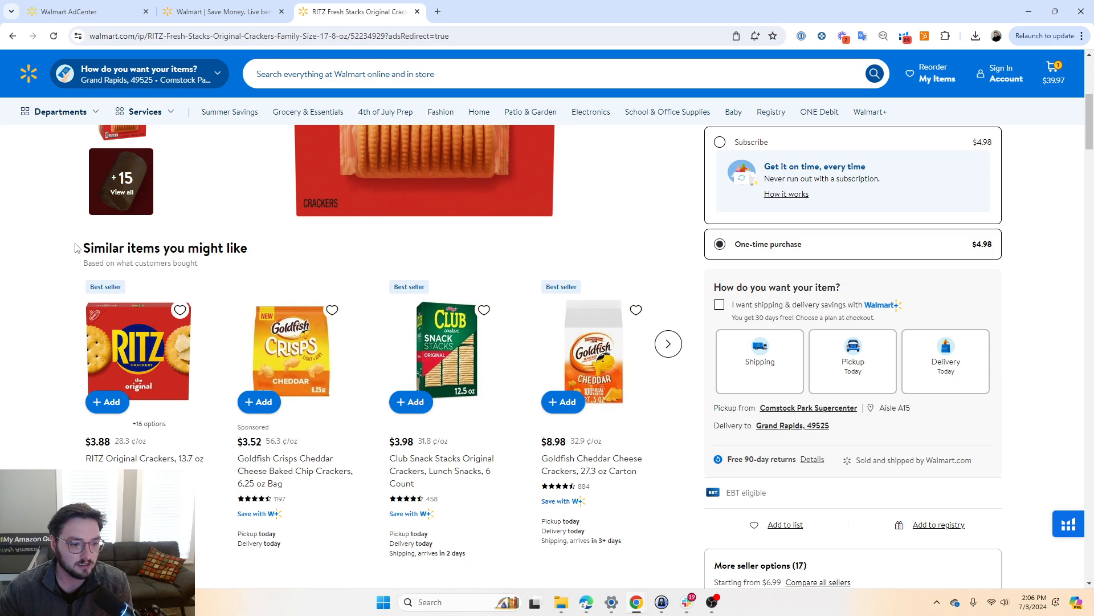
{"action": "left_click_drag", "start_coordinate": [76, 248], "coordinate": [328, 250]}
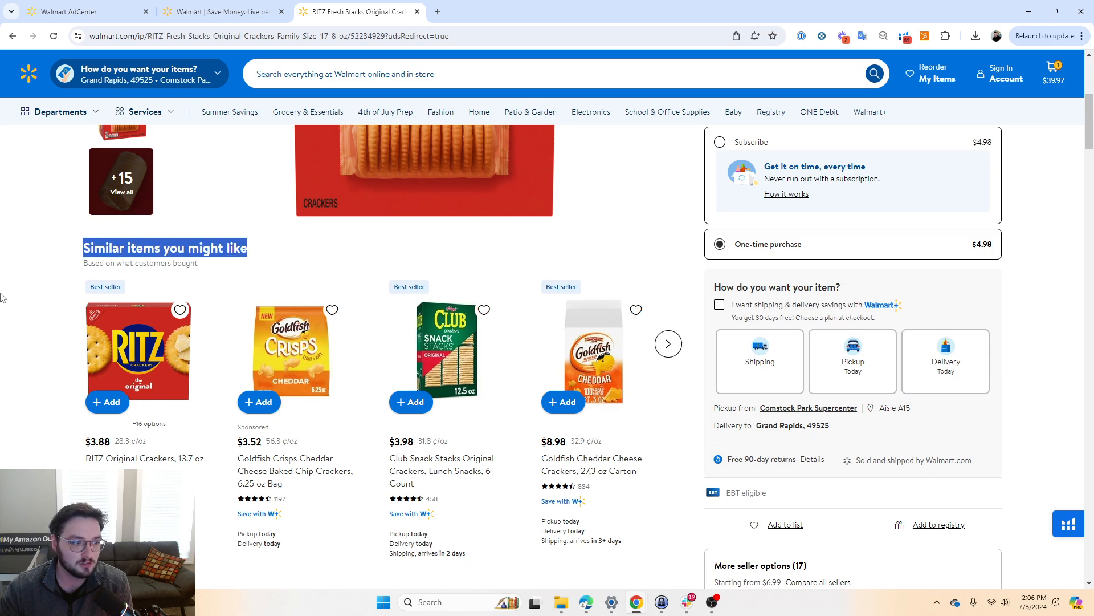
{"action": "left_click", "coordinate": [23, 275]}
{"action": "scroll", "coordinate": [23, 275], "scroll_direction": "down", "scroll_amount": 3}
{"action": "scroll", "coordinate": [49, 282], "scroll_direction": "up", "scroll_amount": 2}
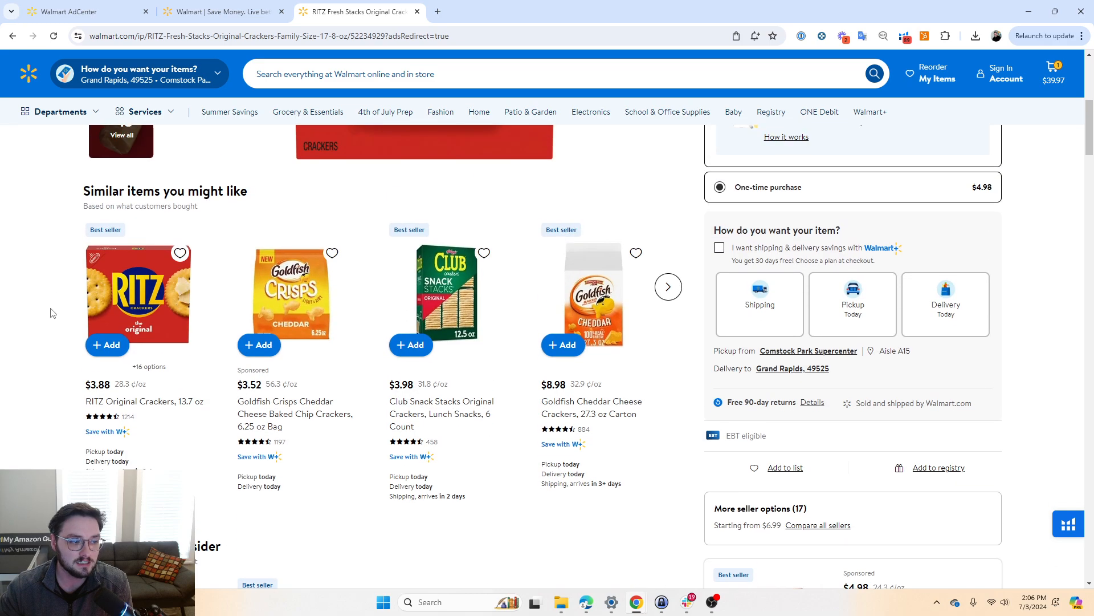
{"action": "scroll", "coordinate": [53, 284], "scroll_direction": "down", "scroll_amount": 1}
{"action": "scroll", "coordinate": [559, 363], "scroll_direction": "down", "scroll_amount": 3}
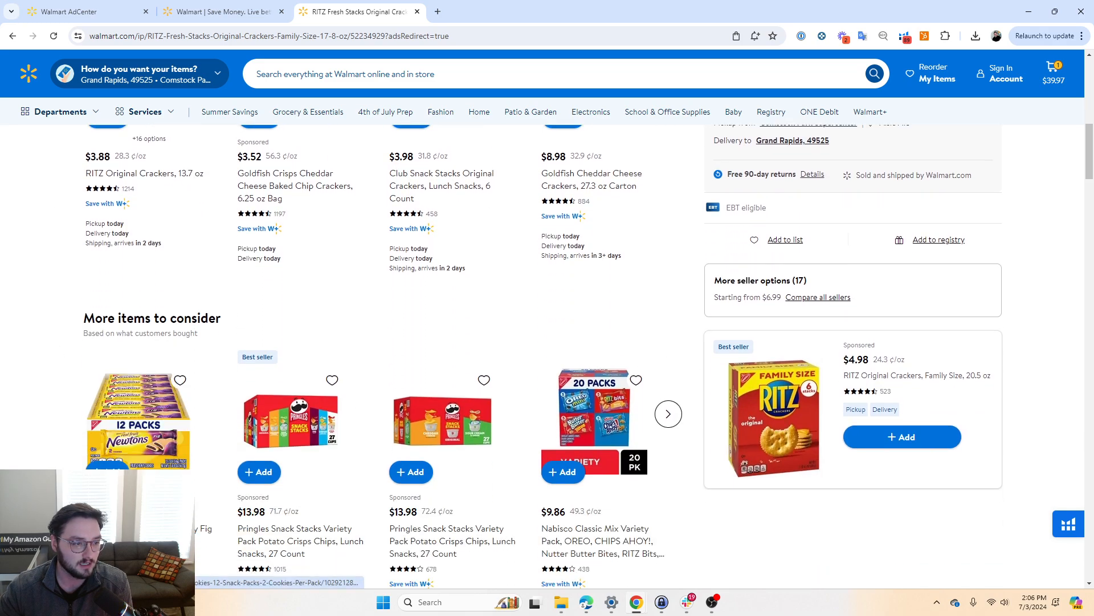
{"action": "scroll", "coordinate": [274, 288], "scroll_direction": "up", "scroll_amount": 2}
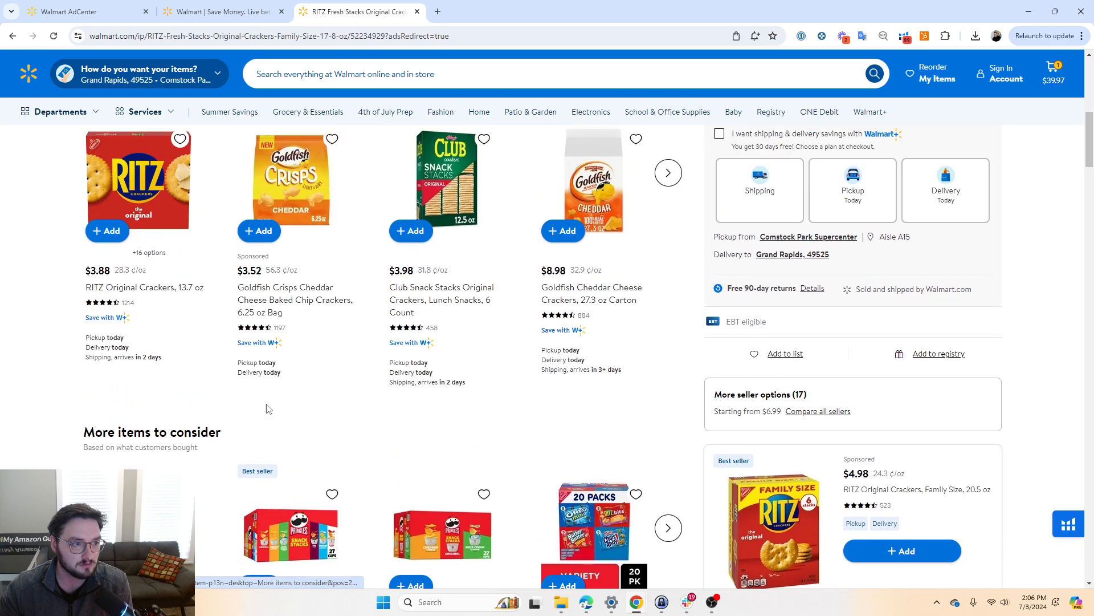
{"action": "scroll", "coordinate": [342, 427], "scroll_direction": "down", "scroll_amount": 2}
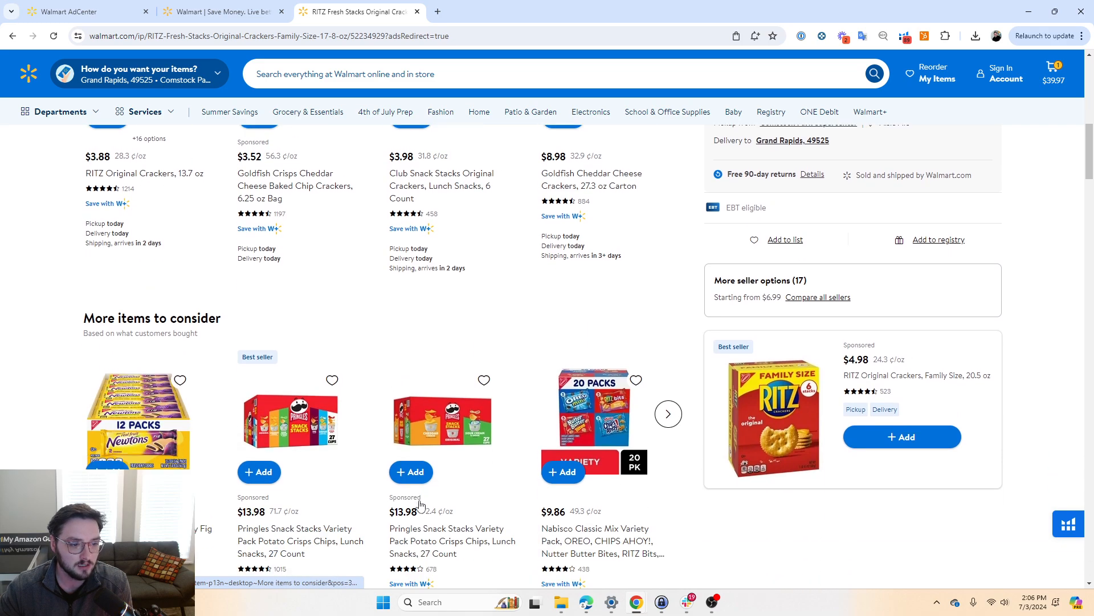
{"action": "scroll", "coordinate": [422, 502], "scroll_direction": "up", "scroll_amount": 4}
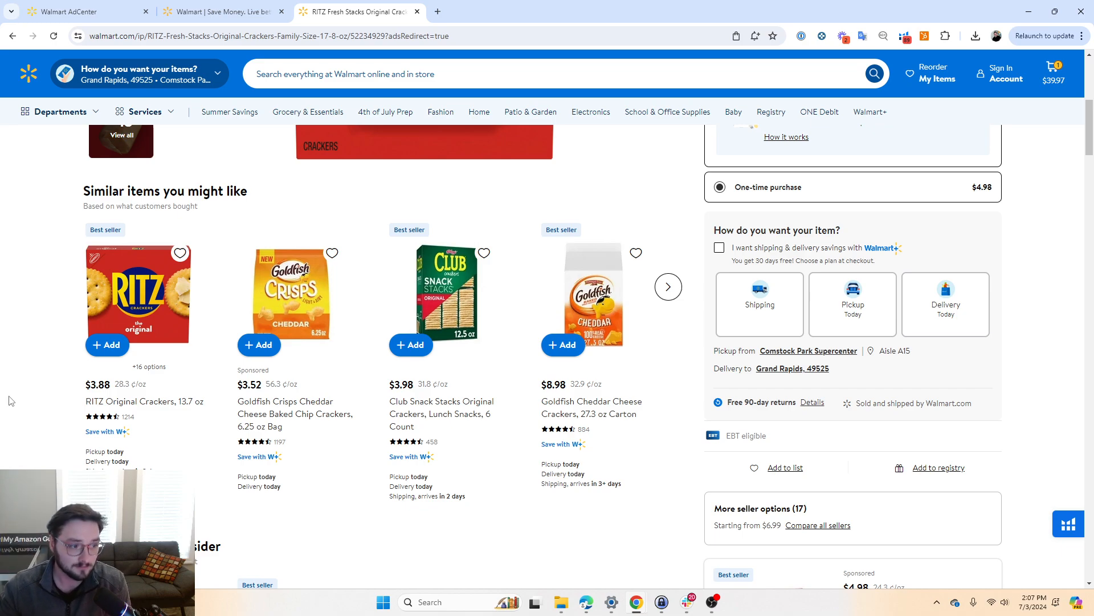
{"action": "scroll", "coordinate": [13, 401], "scroll_direction": "up", "scroll_amount": 2}
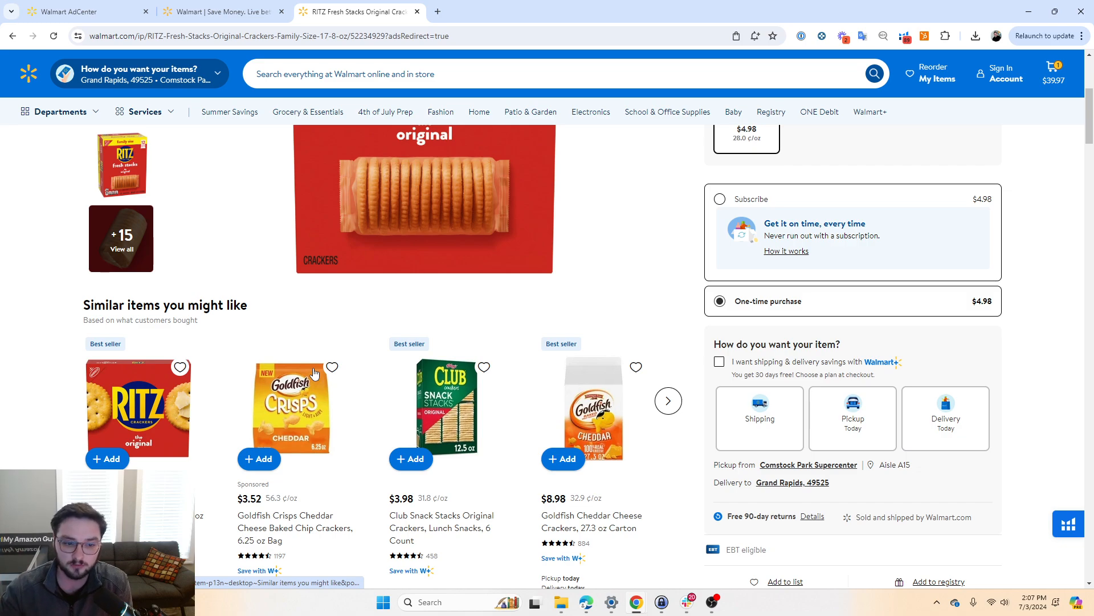
{"action": "scroll", "coordinate": [361, 334], "scroll_direction": "down", "scroll_amount": 6}
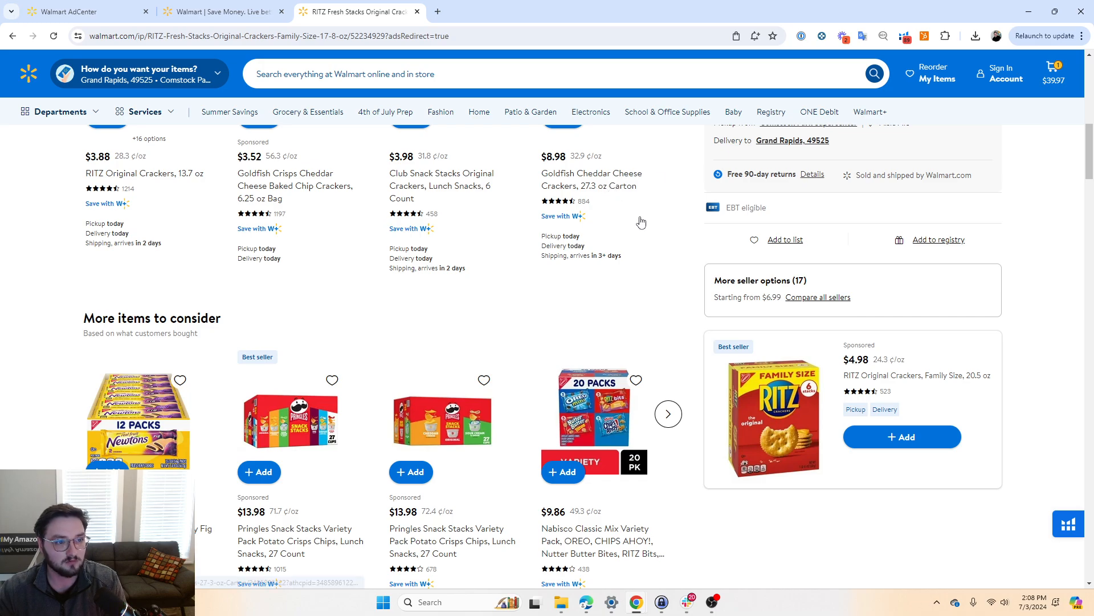
Return to the snacks search results and examine the ad placements throughout the page, including the sponsored video and the banner below the results.
{"action": "left_click", "coordinate": [623, 213]}
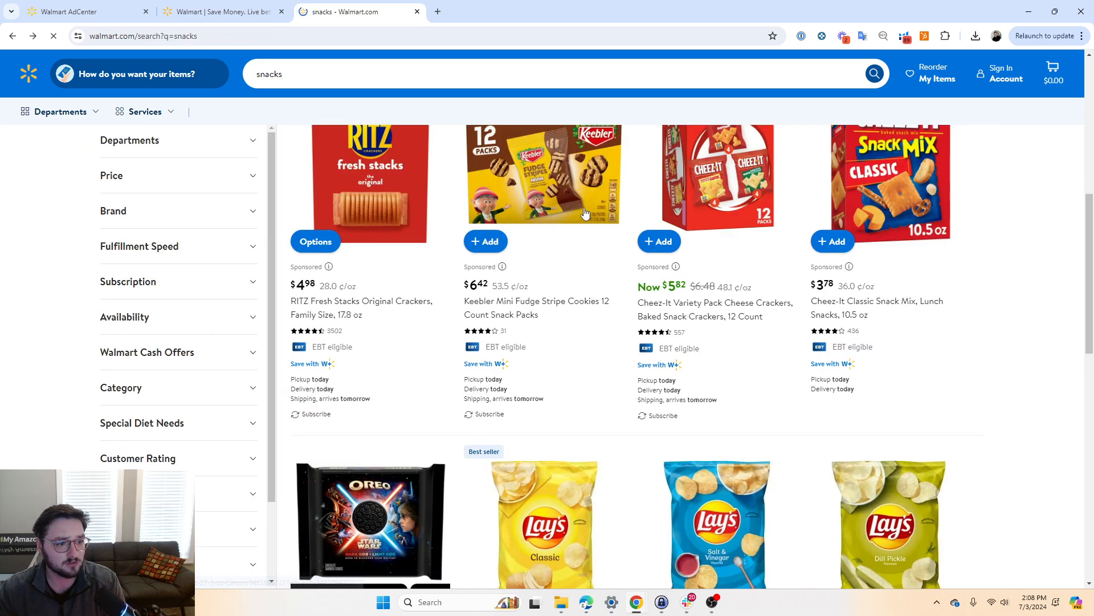
{"action": "scroll", "coordinate": [576, 335], "scroll_direction": "down", "scroll_amount": 7}
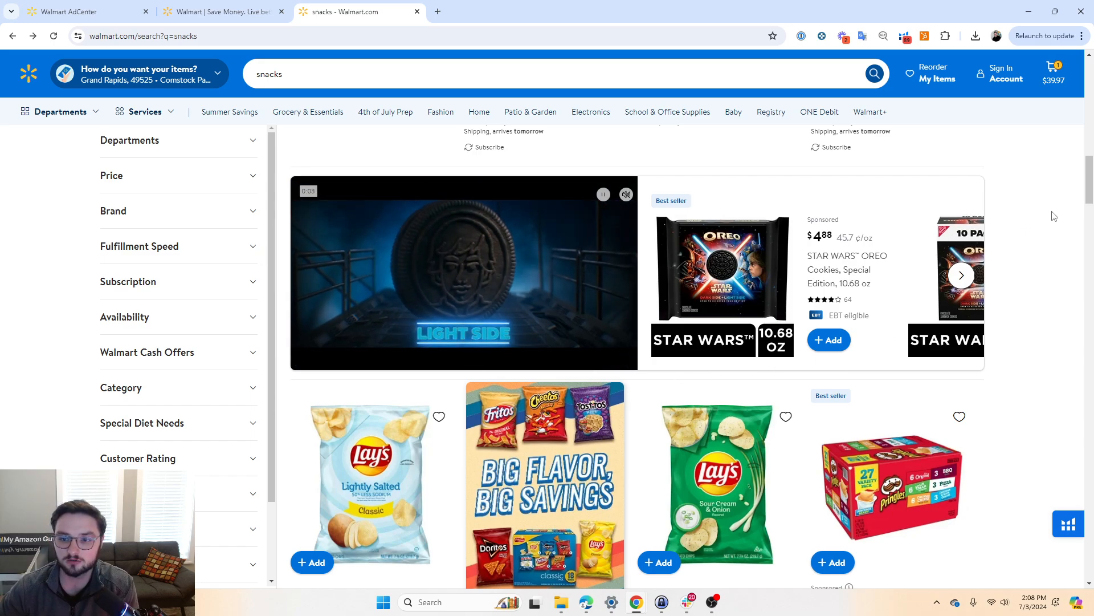
{"action": "scroll", "coordinate": [1054, 216], "scroll_direction": "down", "scroll_amount": 1}
{"action": "scroll", "coordinate": [1053, 216], "scroll_direction": "up", "scroll_amount": 1}
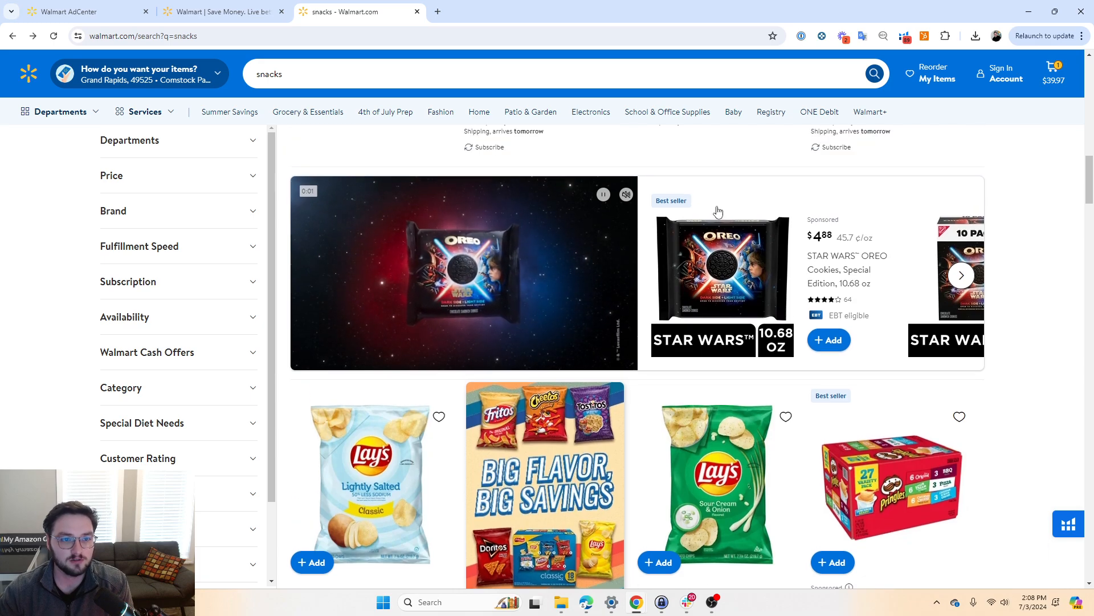
{"action": "left_click_drag", "start_coordinate": [1086, 181], "coordinate": [1070, 364]}
{"action": "scroll", "coordinate": [1067, 375], "scroll_direction": "down", "scroll_amount": 20}
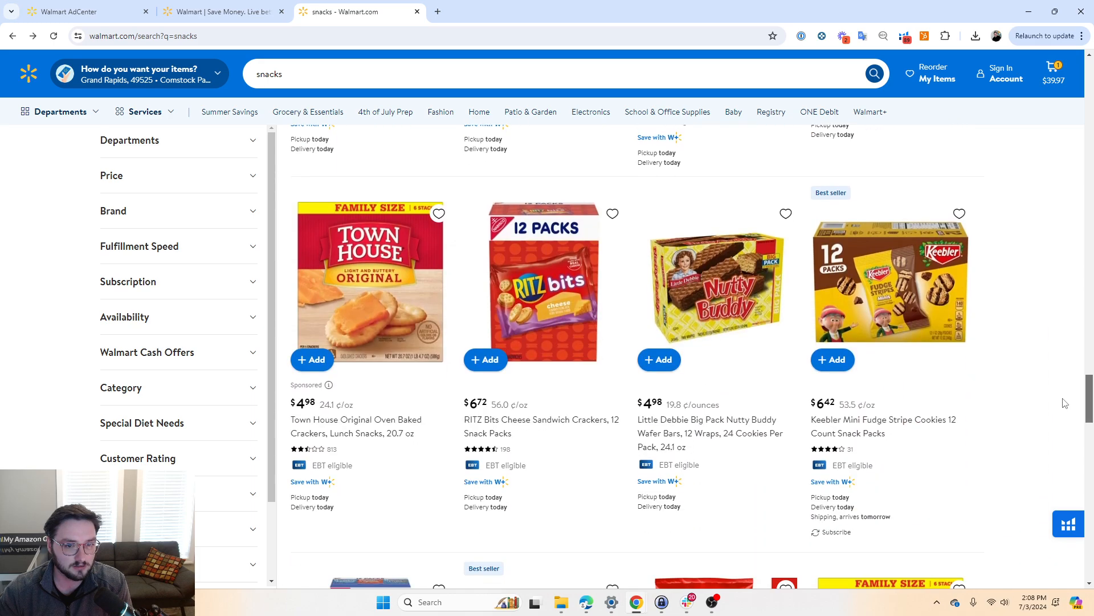
{"action": "scroll", "coordinate": [1068, 508], "scroll_direction": "down", "scroll_amount": 10}
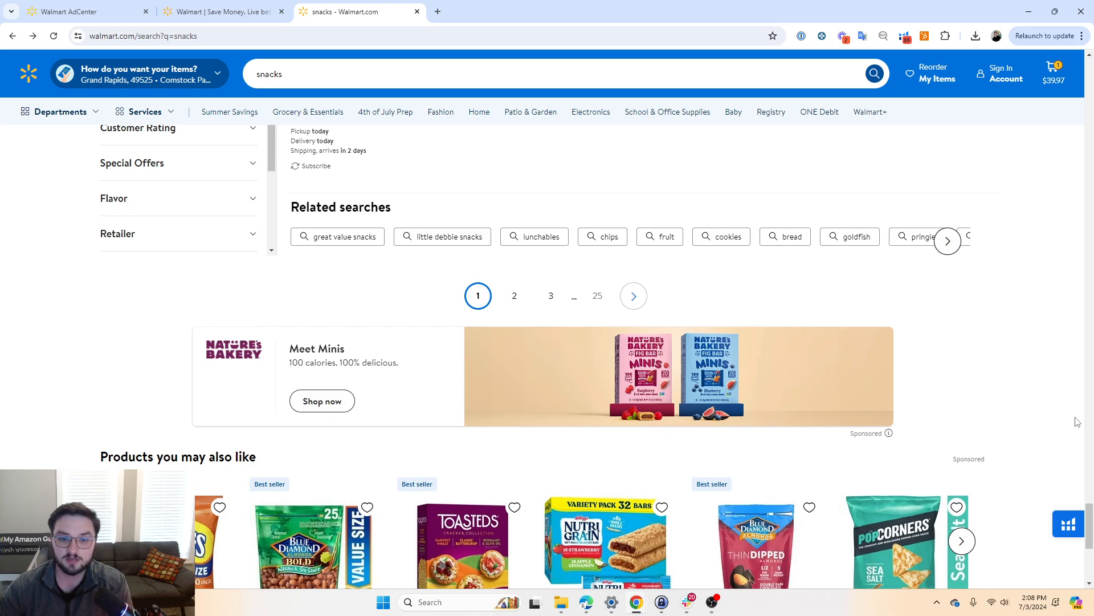
{"action": "left_click_drag", "start_coordinate": [1089, 511], "coordinate": [1088, 396]}
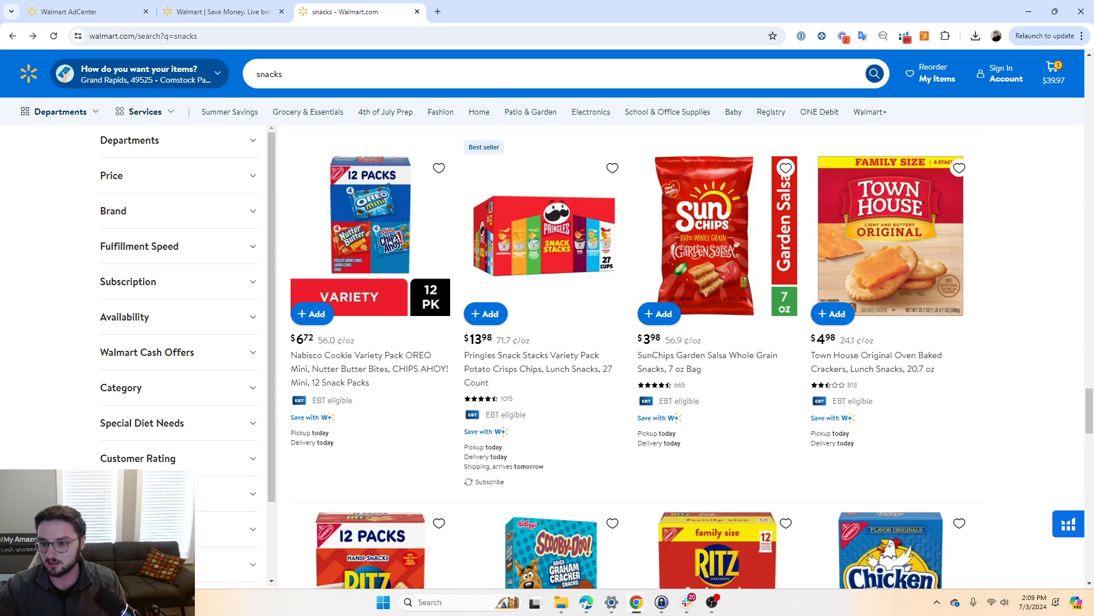
Switch to the Walmart AdCenter campaign setup and review its campaign types and targeting tactics.
{"action": "left_click", "coordinate": [102, 9]}
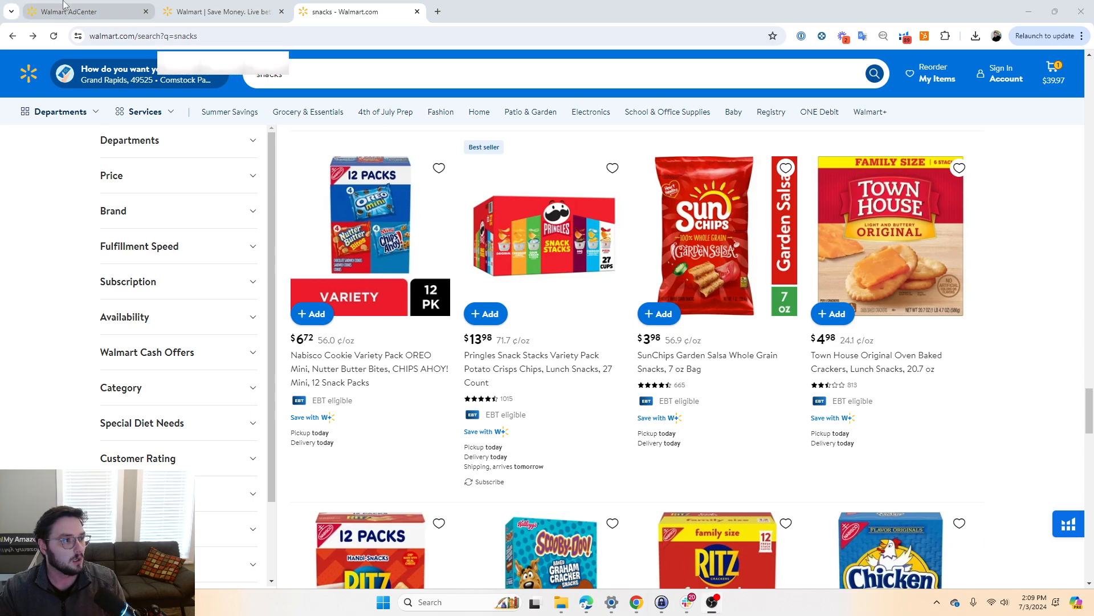
{"action": "scroll", "coordinate": [331, 200], "scroll_direction": "down", "scroll_amount": 1}
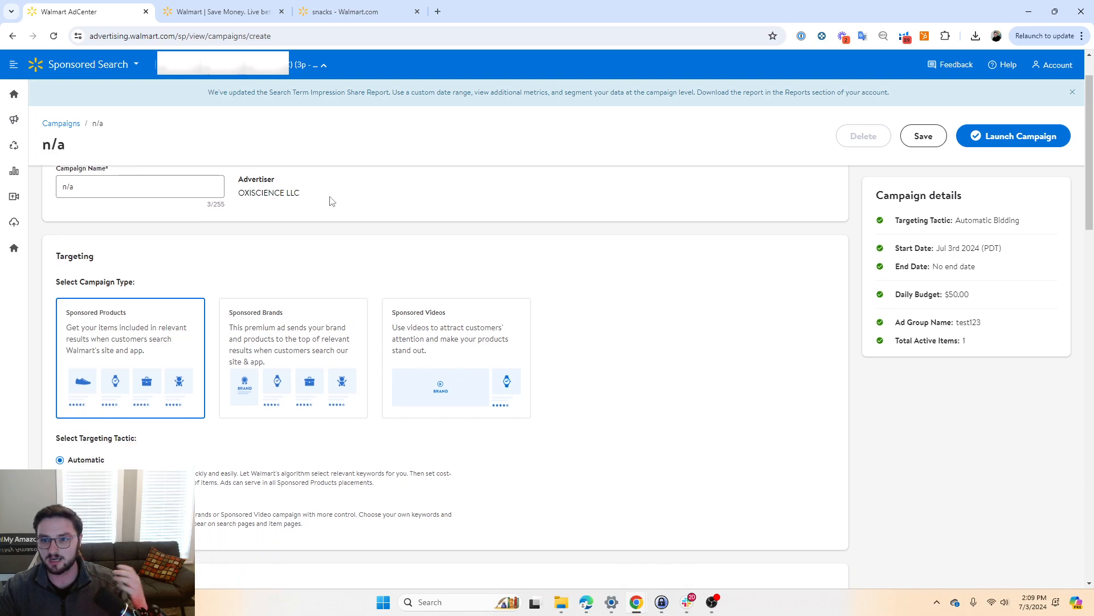
{"action": "scroll", "coordinate": [291, 255], "scroll_direction": "down", "scroll_amount": 1}
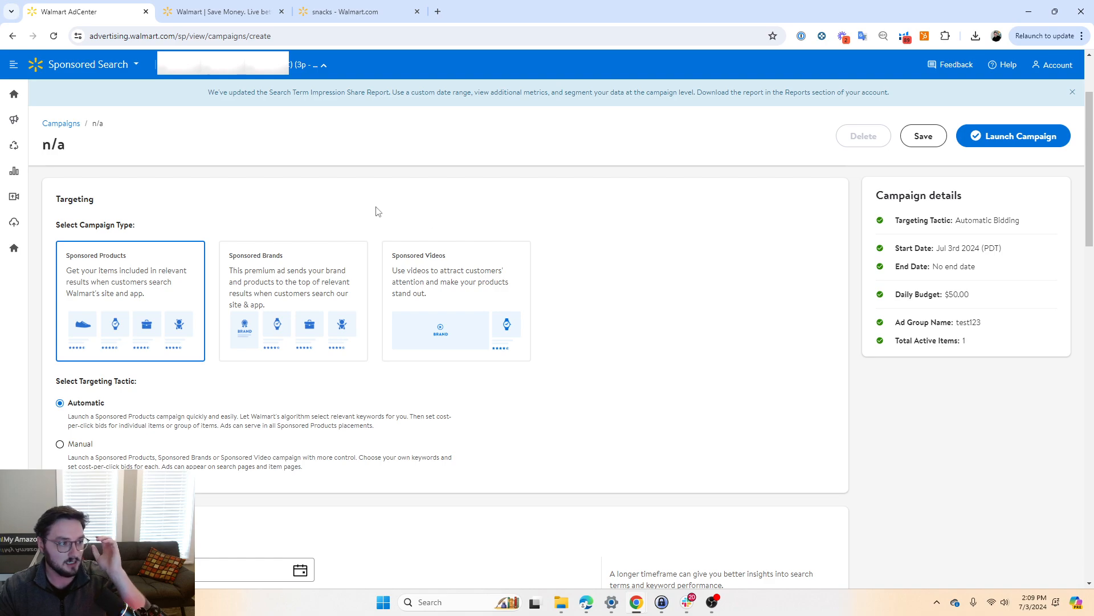
{"action": "mouse_move", "coordinate": [9, 167]}
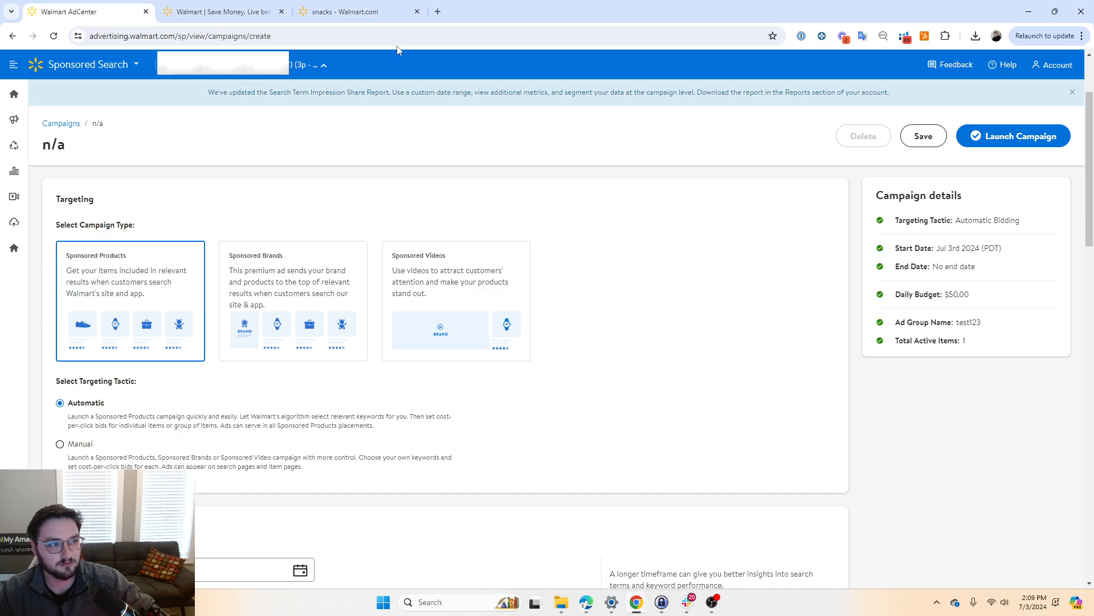
Switch back to the snacks search results and view the first row of sponsored products.
{"action": "left_click", "coordinate": [390, 16]}
{"action": "left_click_drag", "start_coordinate": [1089, 425], "coordinate": [1086, 91]}
{"action": "scroll", "coordinate": [786, 479], "scroll_direction": "down", "scroll_amount": 5}
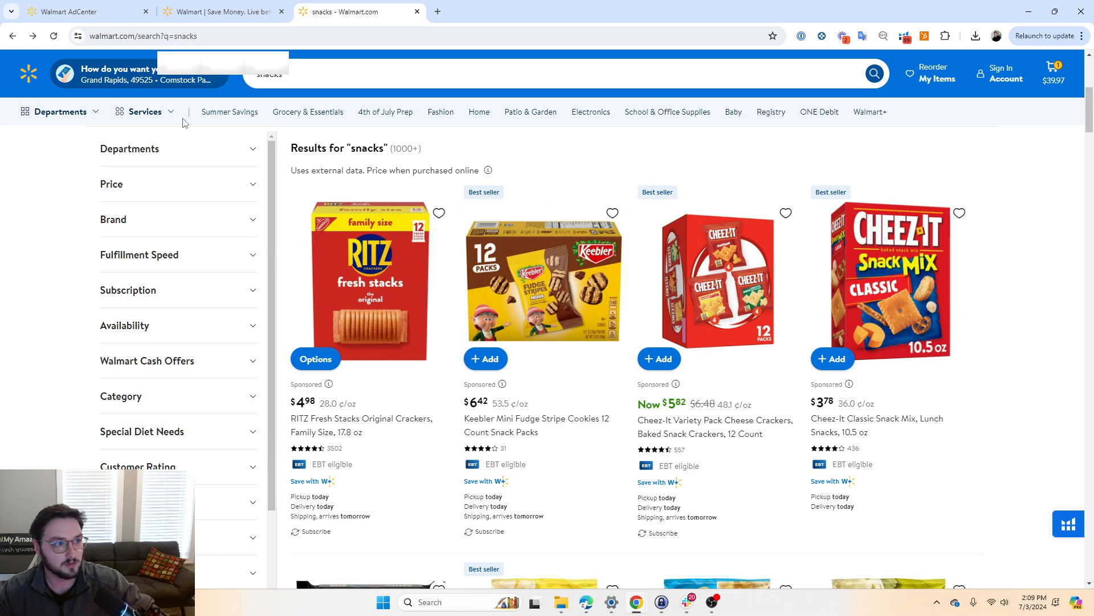
Return to the Walmart AdCenter campaign and try to change its targeting tactic to Manual.
{"action": "left_click", "coordinate": [99, 7]}
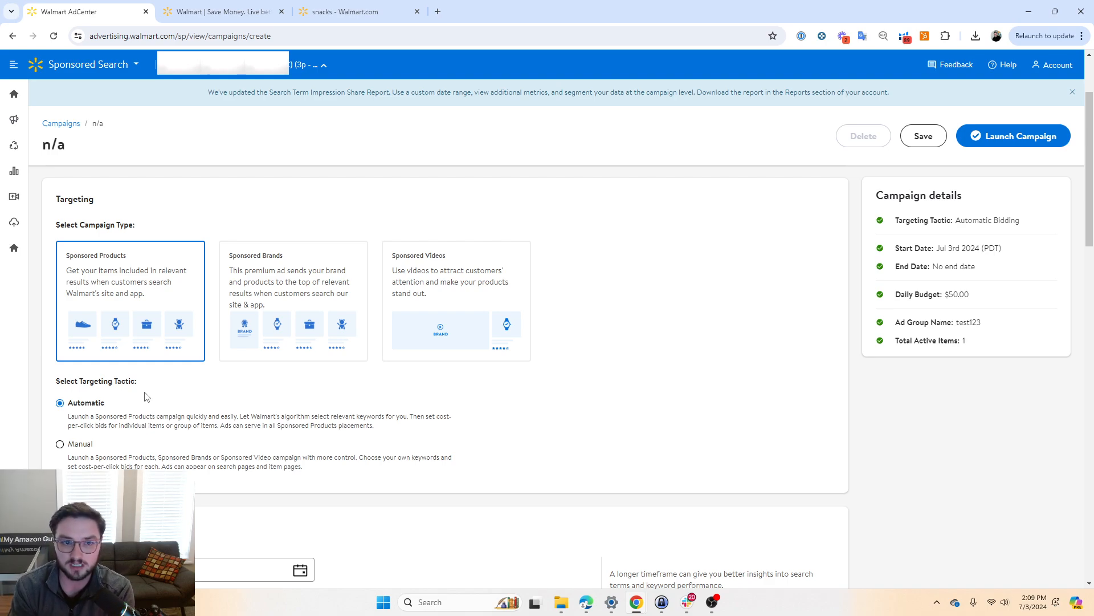
{"action": "left_click", "coordinate": [60, 443]}
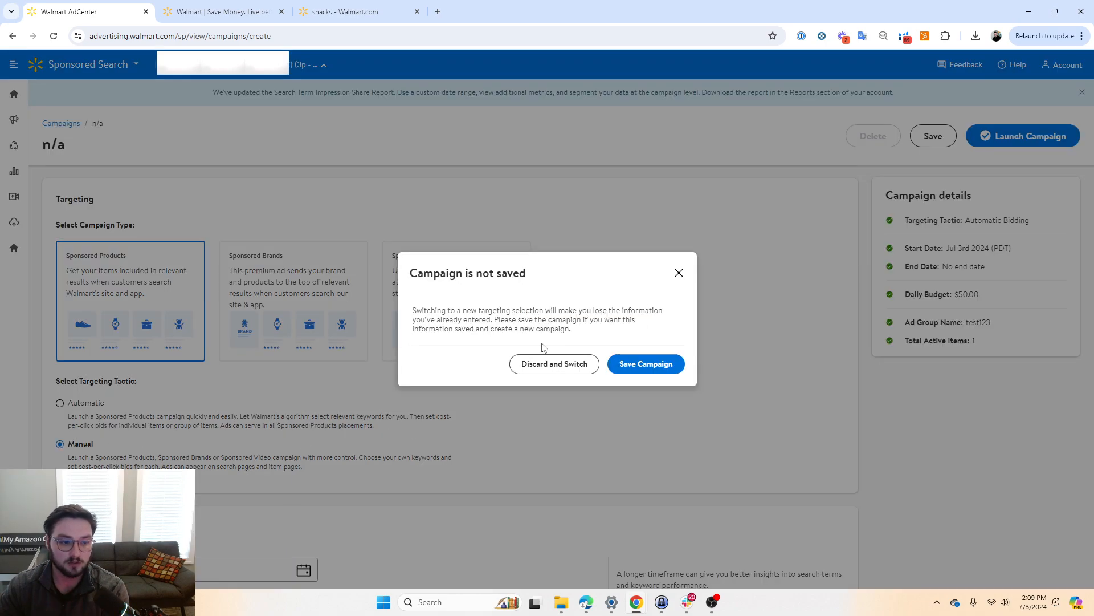
{"action": "left_click", "coordinate": [674, 276]}
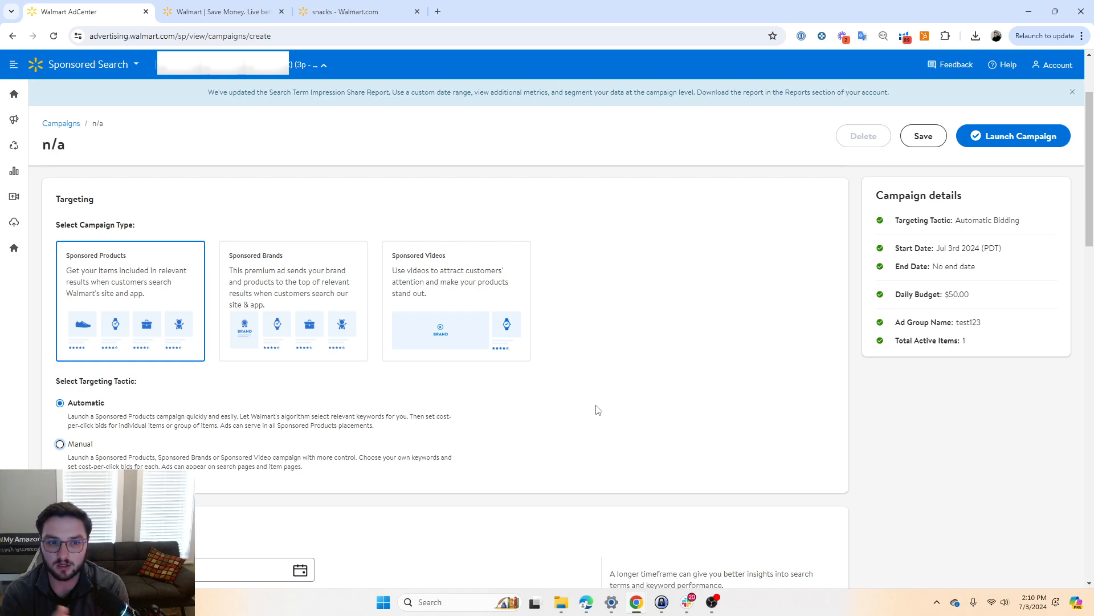
Turn off running indefinitely from the start date and schedule the campaign to end on Aug 03, 2024.
{"action": "scroll", "coordinate": [597, 409], "scroll_direction": "down", "scroll_amount": 2}
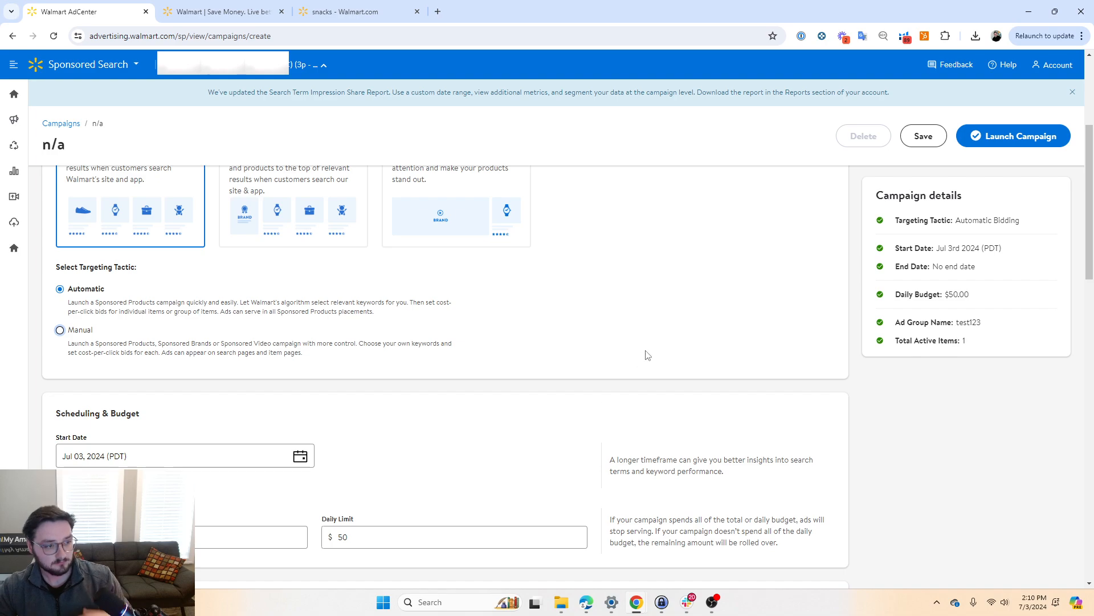
{"action": "scroll", "coordinate": [647, 355], "scroll_direction": "down", "scroll_amount": 2}
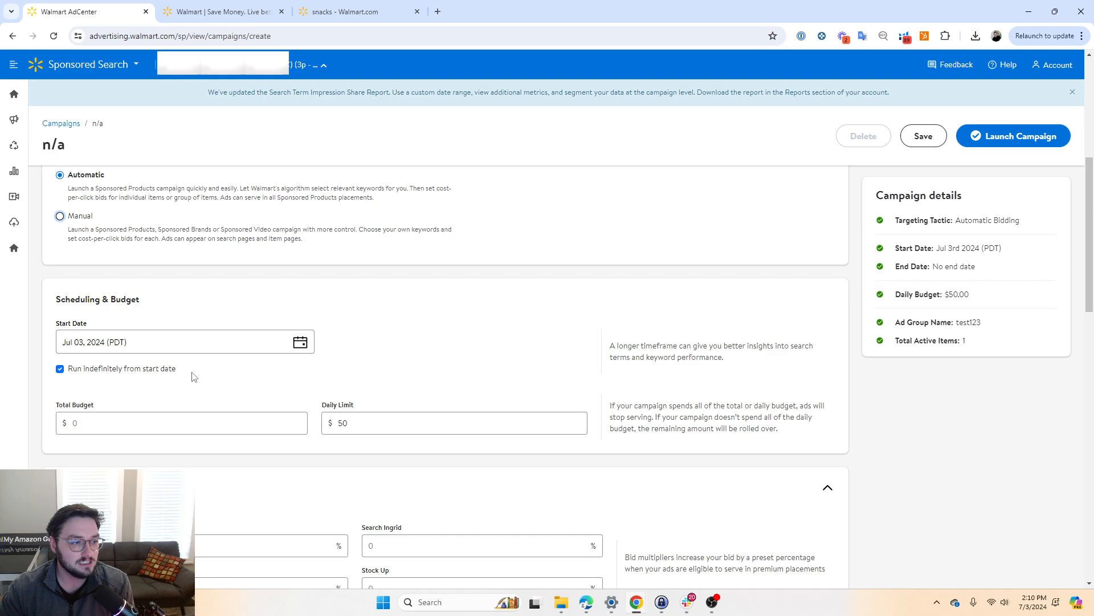
{"action": "left_click_drag", "start_coordinate": [177, 370], "coordinate": [68, 373]}
{"action": "left_click", "coordinate": [112, 373]}
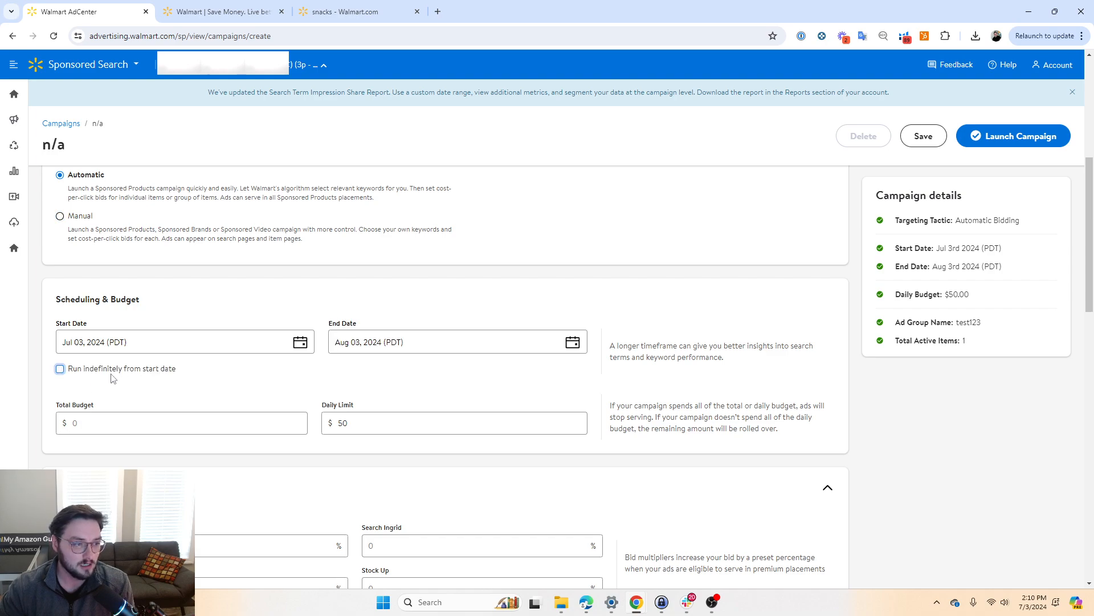
{"action": "left_click", "coordinate": [112, 375]}
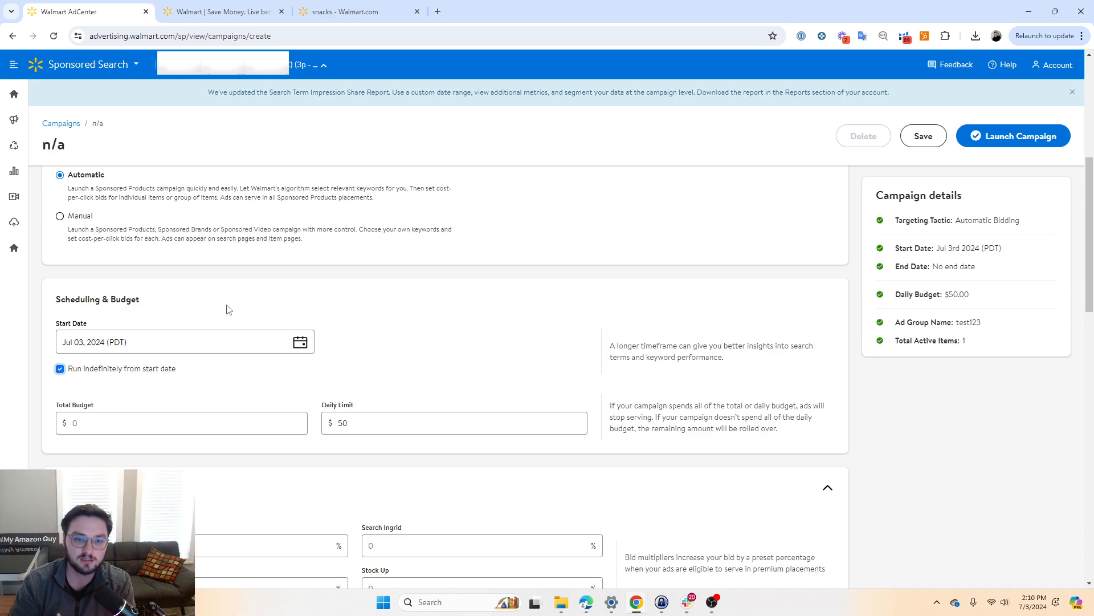
{"action": "left_click", "coordinate": [138, 370]}
{"action": "left_click", "coordinate": [373, 345]}
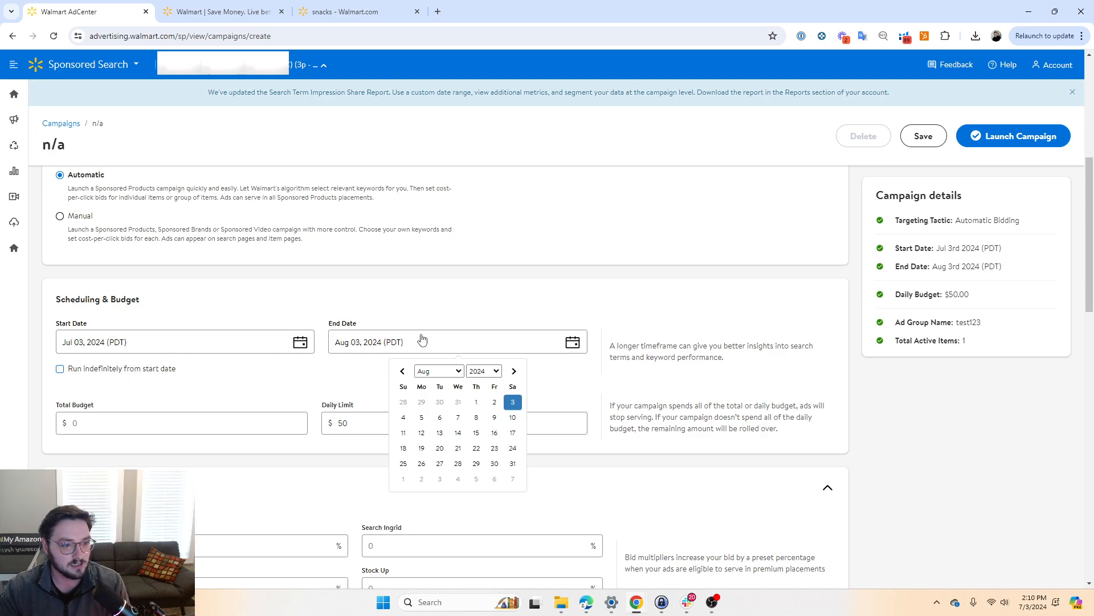
{"action": "left_click", "coordinate": [504, 320]}
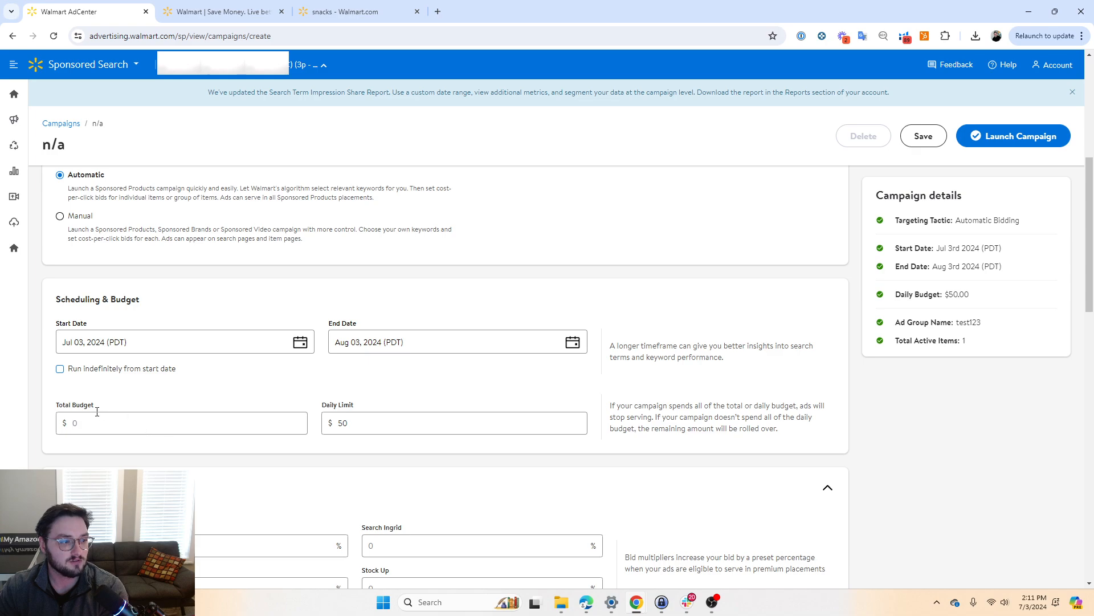
Review the campaign's total budget and daily limit fields and set the campaign to run indefinitely from its start date.
{"action": "left_click_drag", "start_coordinate": [104, 406], "coordinate": [55, 407]}
{"action": "left_click", "coordinate": [145, 413]}
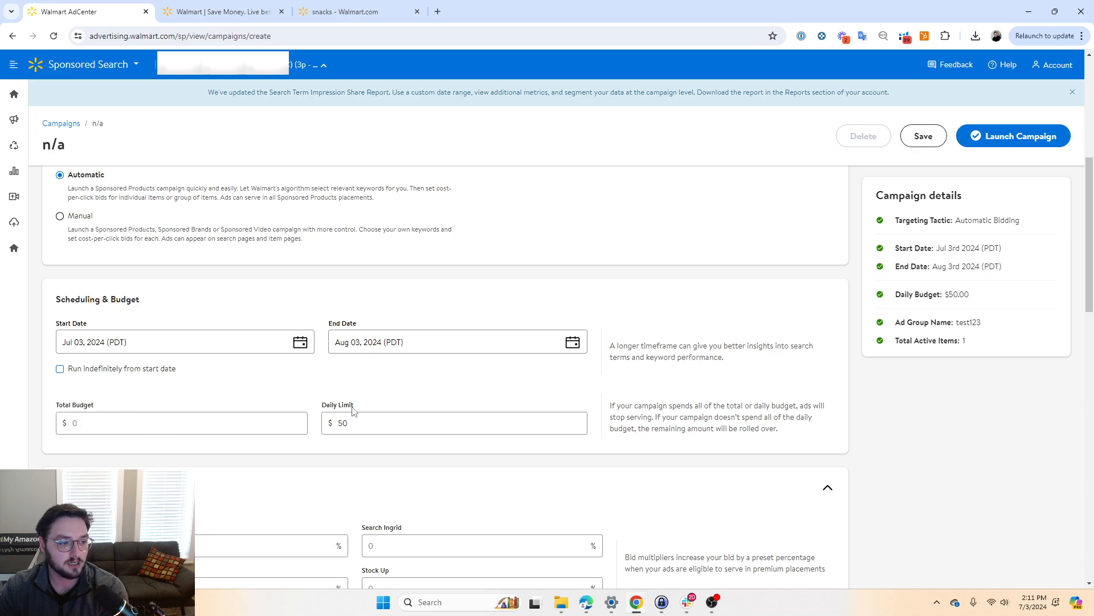
{"action": "left_click_drag", "start_coordinate": [356, 406], "coordinate": [320, 406]}
{"action": "left_click", "coordinate": [290, 415]}
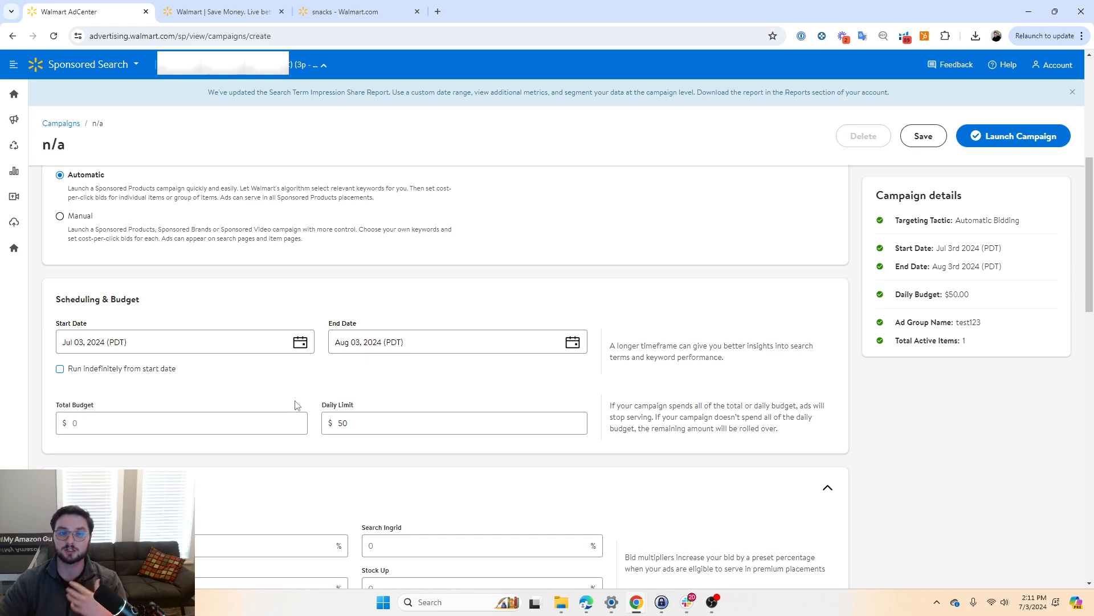
{"action": "left_click", "coordinate": [121, 370]}
Set the campaign's total budget to $500 and point out the daily limit.
{"action": "left_click", "coordinate": [135, 417]}
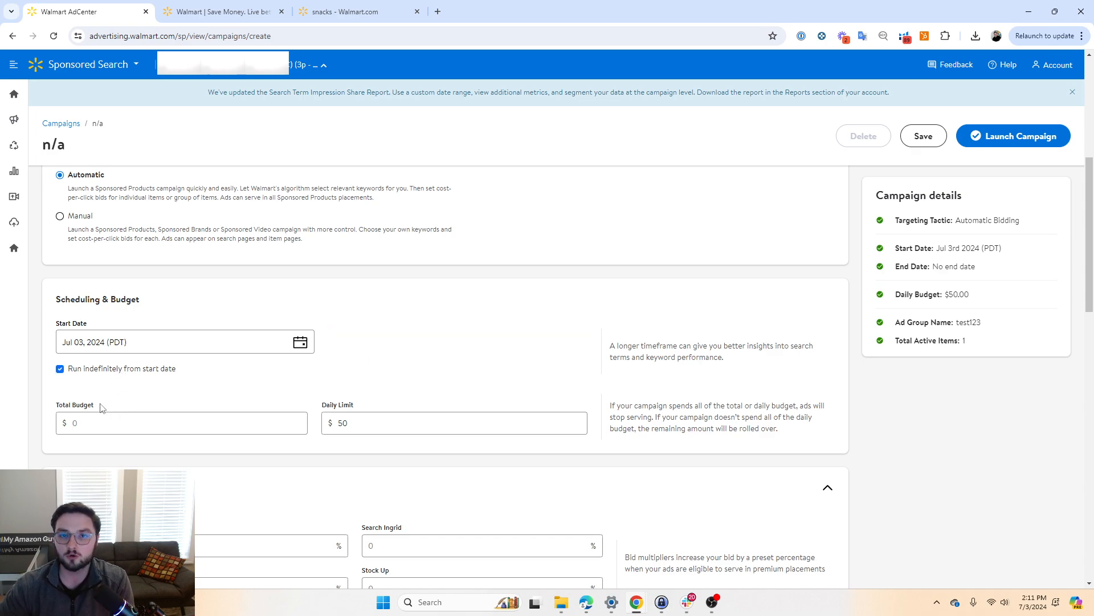
{"action": "type", "text": "500"}
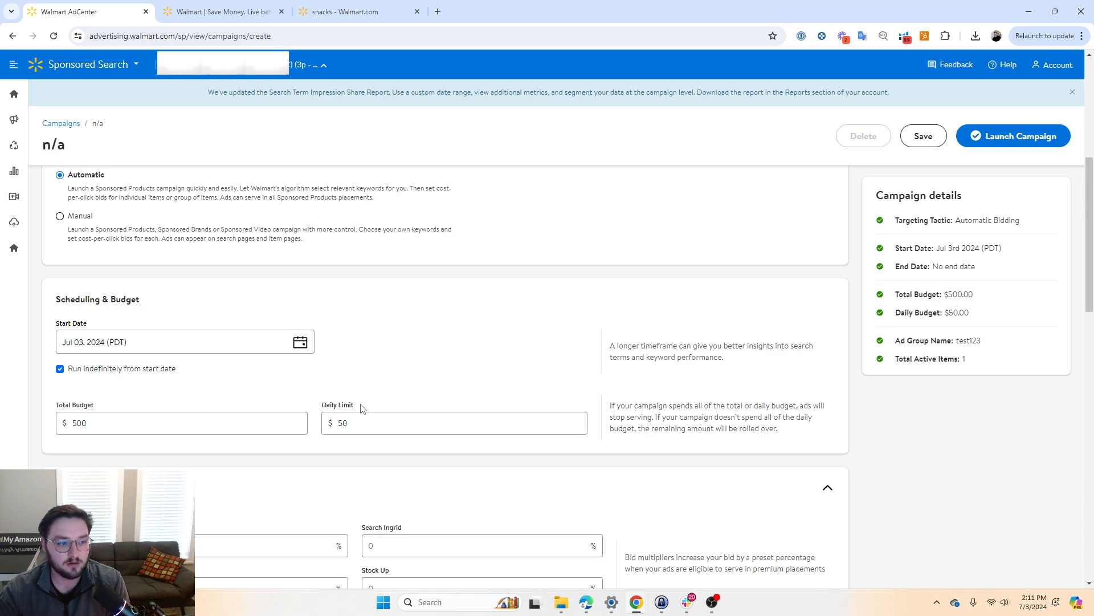
{"action": "left_click_drag", "start_coordinate": [359, 407], "coordinate": [322, 407]}
{"action": "left_click", "coordinate": [340, 415]}
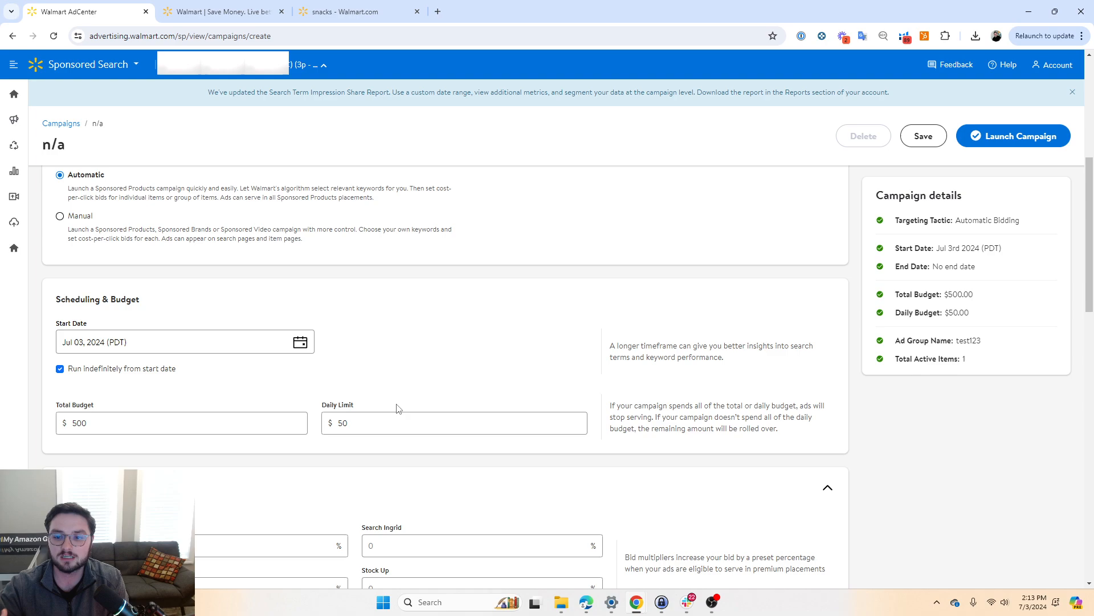
Reset the campaign's total budget to 0.
{"action": "double_click", "coordinate": [176, 423]}
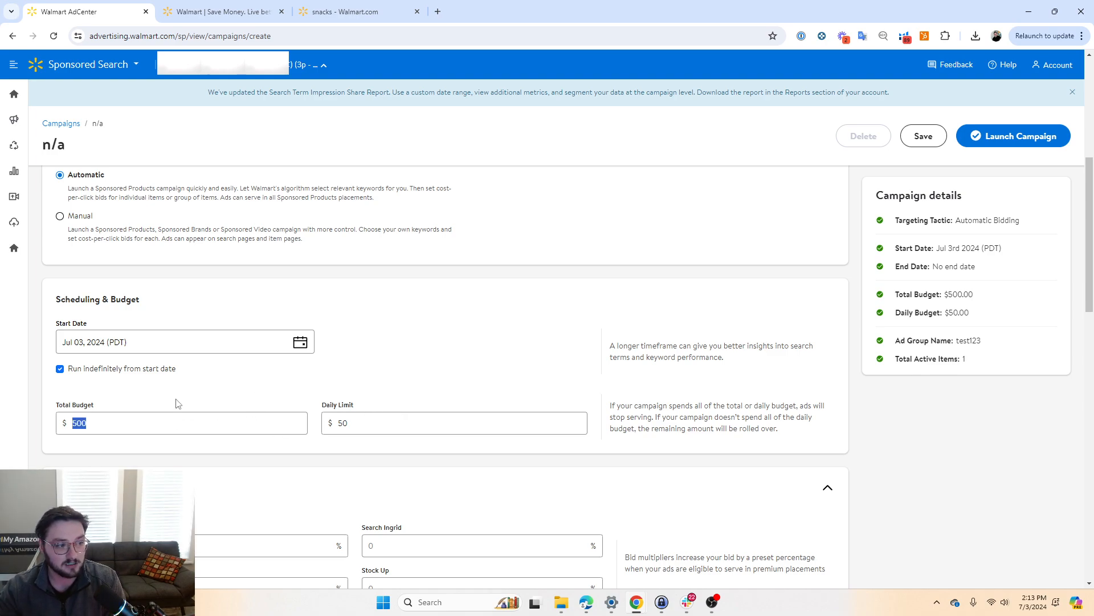
{"action": "type", "text": "0"}
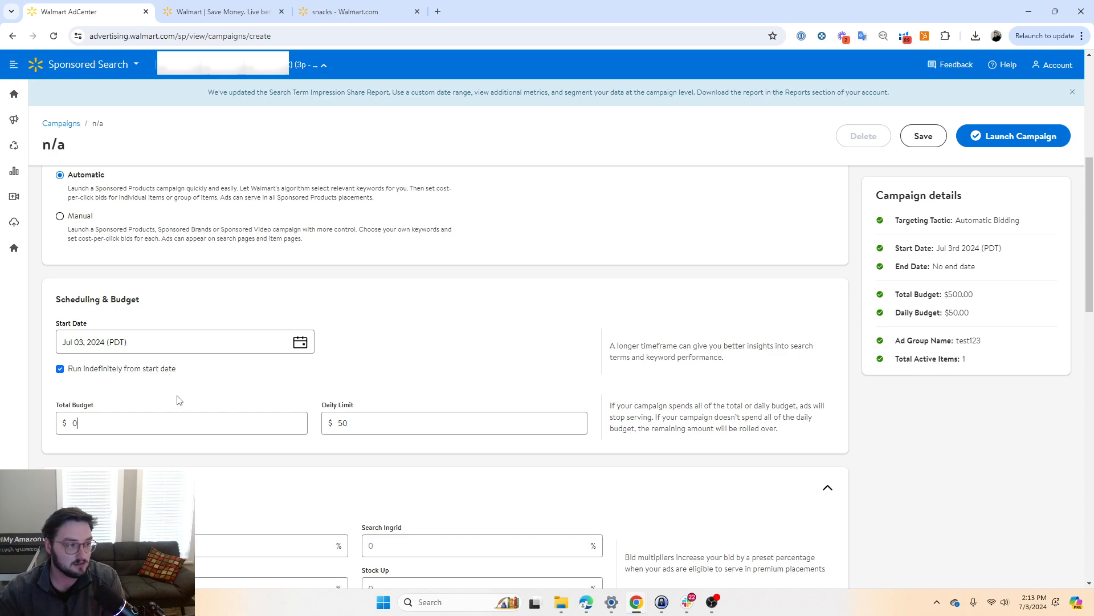
{"action": "left_click", "coordinate": [180, 400]}
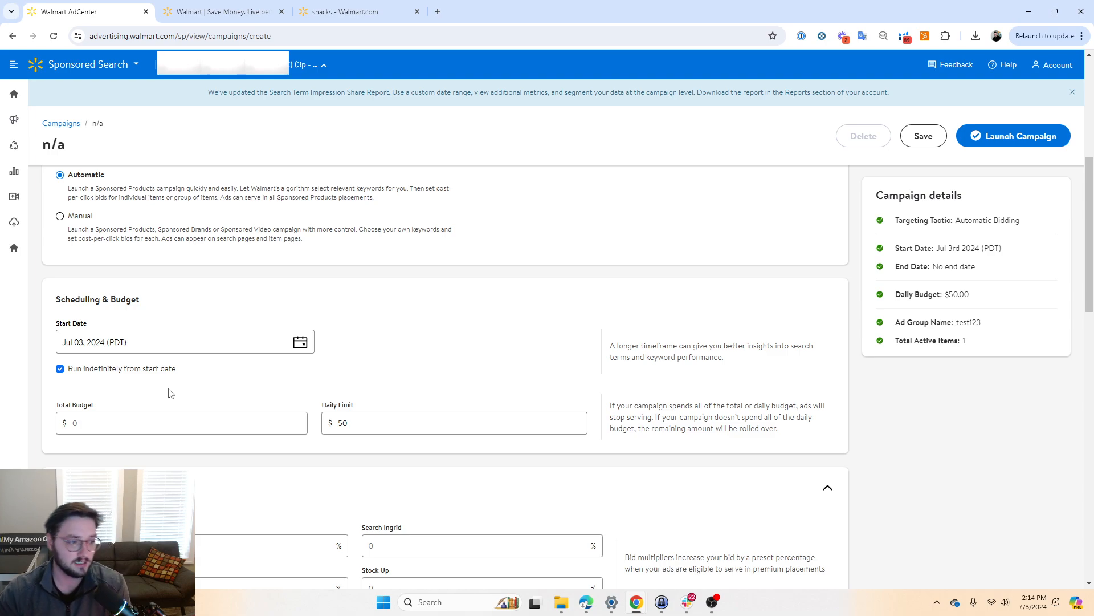
Set the Buy-Box placement bid multiplier to 50%.
{"action": "scroll", "coordinate": [198, 374], "scroll_direction": "down", "scroll_amount": 3}
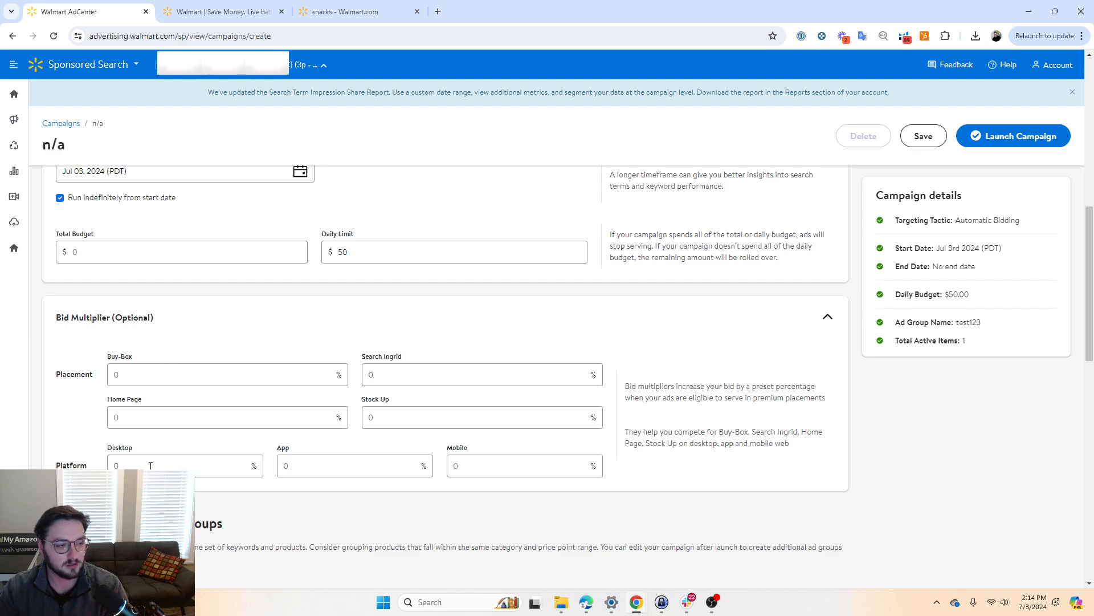
{"action": "left_click", "coordinate": [184, 381]}
{"action": "type", "text": "50"}
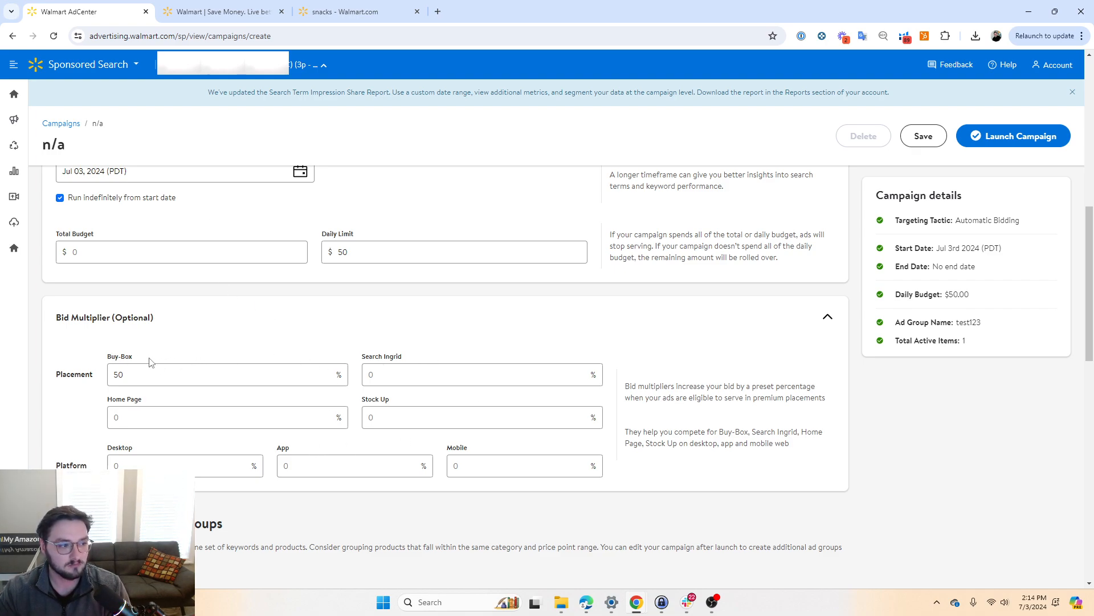
{"action": "left_click_drag", "start_coordinate": [151, 363], "coordinate": [108, 356]}
Open the sponsored RITZ Fresh Stacks product from the snacks search results in a new tab and view its page's ad placements.
{"action": "left_click", "coordinate": [305, 14]}
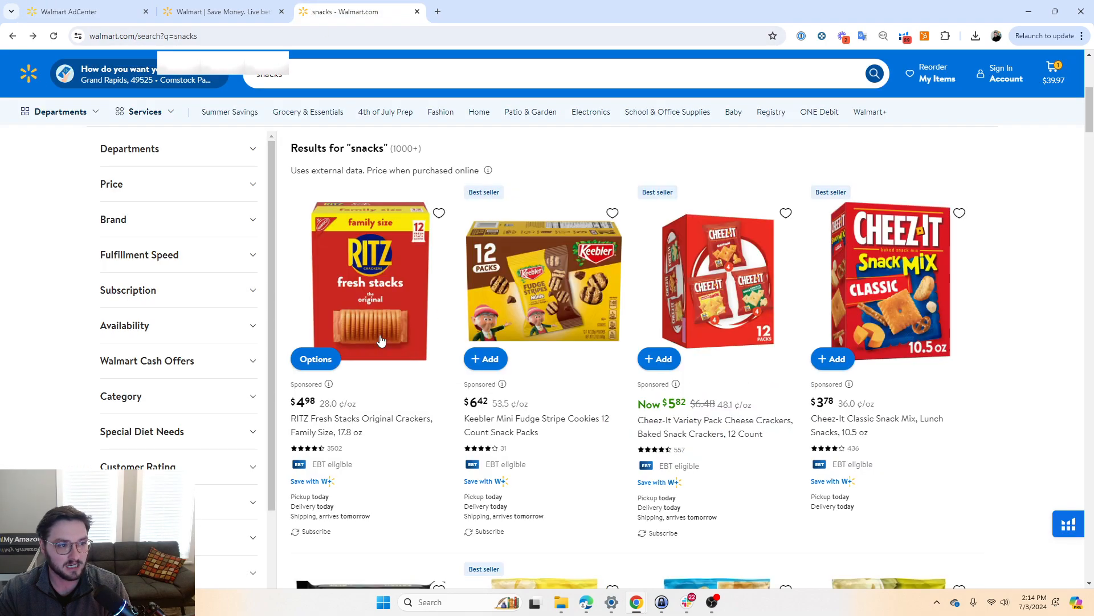
{"action": "left_click", "coordinate": [329, 423]}
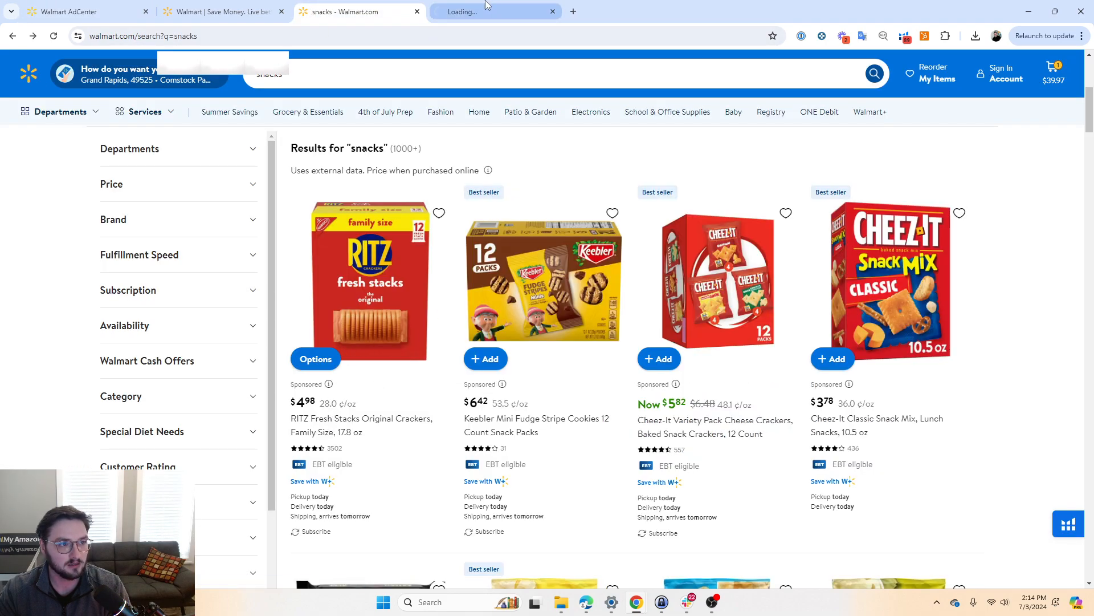
{"action": "scroll", "coordinate": [656, 297], "scroll_direction": "down", "scroll_amount": 15}
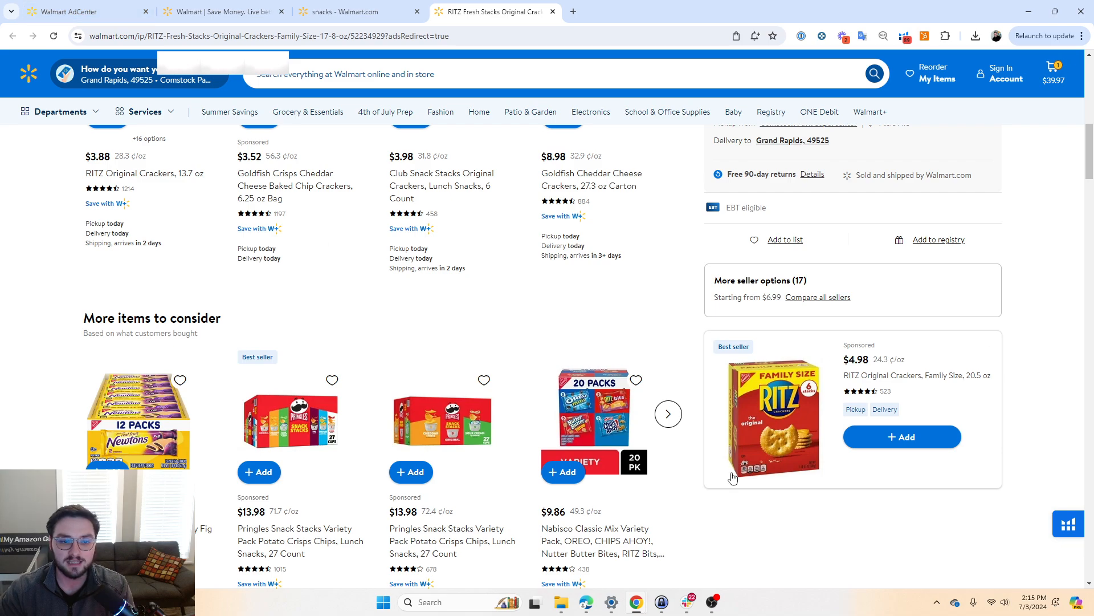
Point out the Search Ingrid placement in the AdCenter campaign and examine the sponsored products within the snacks search results.
{"action": "left_click", "coordinate": [79, 11]}
{"action": "left_click_drag", "start_coordinate": [405, 361], "coordinate": [361, 357]}
{"action": "left_click", "coordinate": [342, 12]}
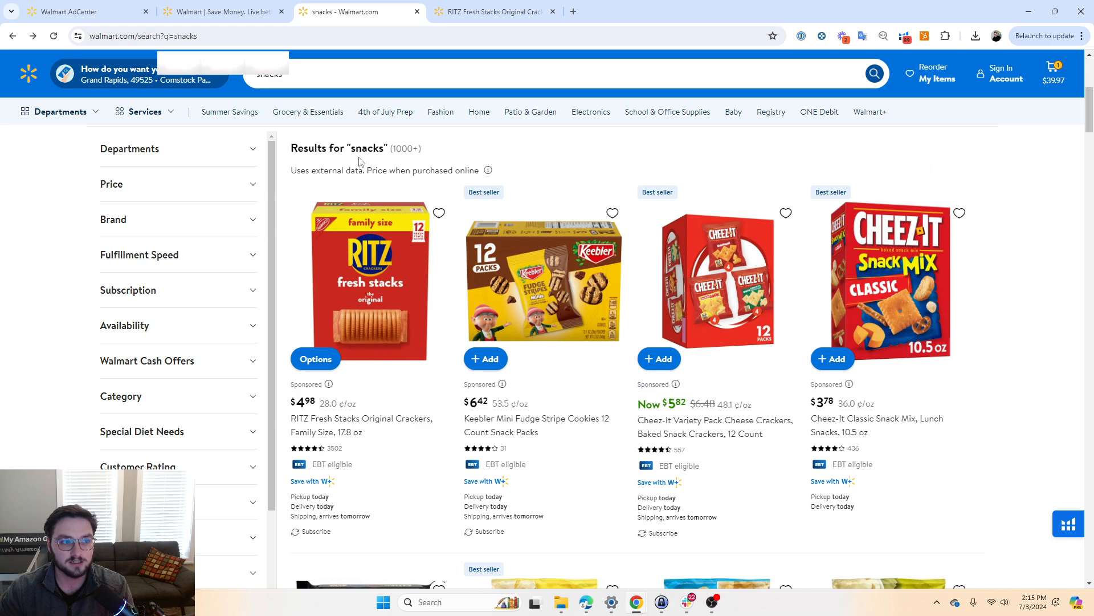
{"action": "scroll", "coordinate": [314, 166], "scroll_direction": "up", "scroll_amount": 1}
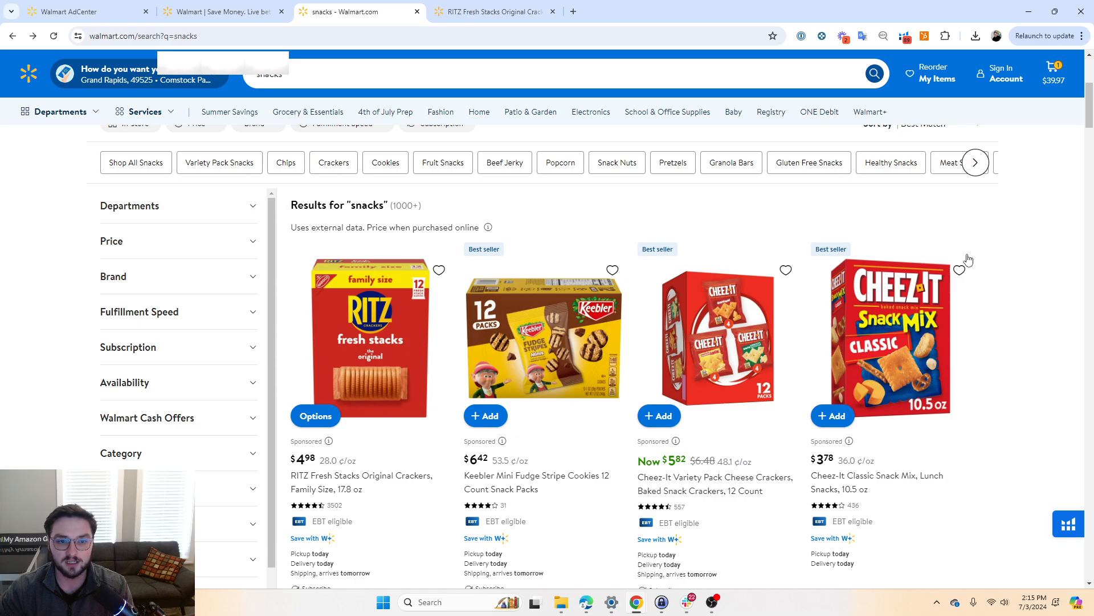
{"action": "scroll", "coordinate": [968, 515], "scroll_direction": "down", "scroll_amount": 5}
{"action": "scroll", "coordinate": [973, 502], "scroll_direction": "down", "scroll_amount": 5}
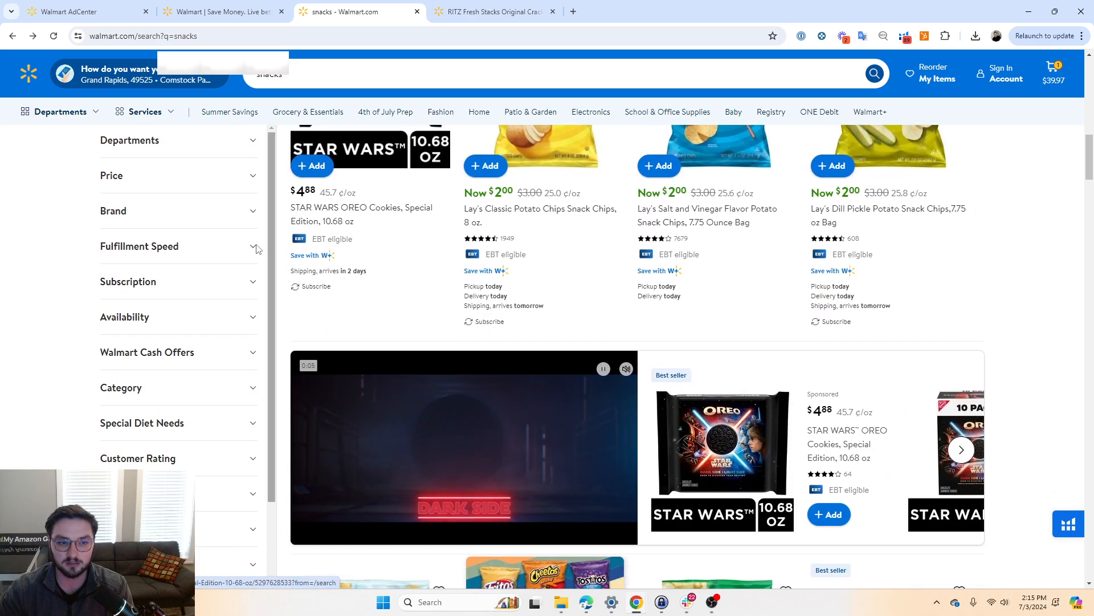
{"action": "scroll", "coordinate": [680, 419], "scroll_direction": "up", "scroll_amount": 4}
{"action": "scroll", "coordinate": [680, 419], "scroll_direction": "up", "scroll_amount": 5}
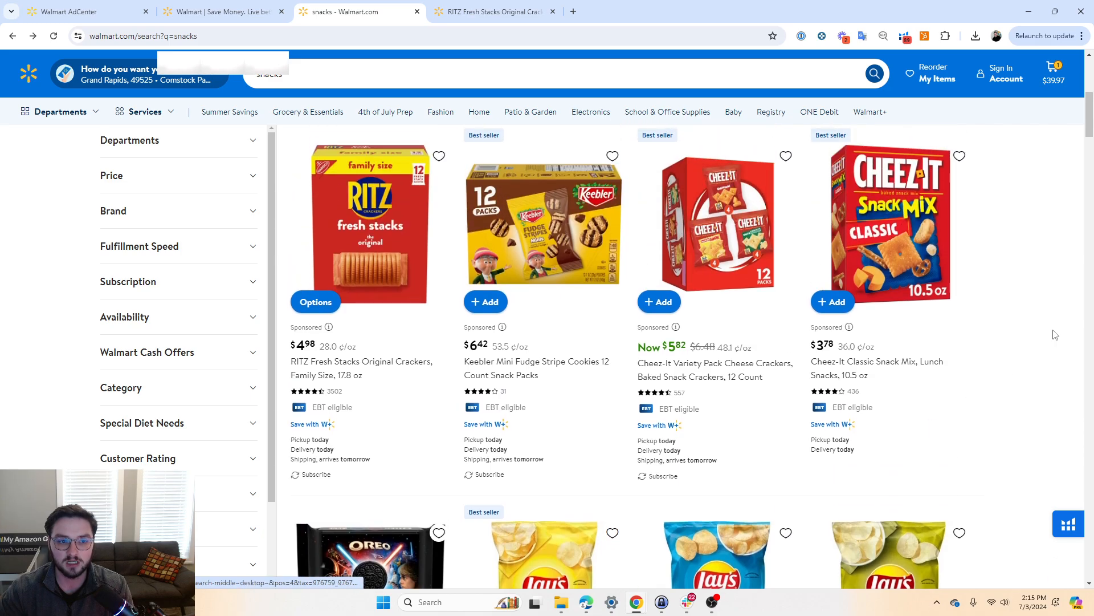
{"action": "scroll", "coordinate": [577, 391], "scroll_direction": "up", "scroll_amount": 2}
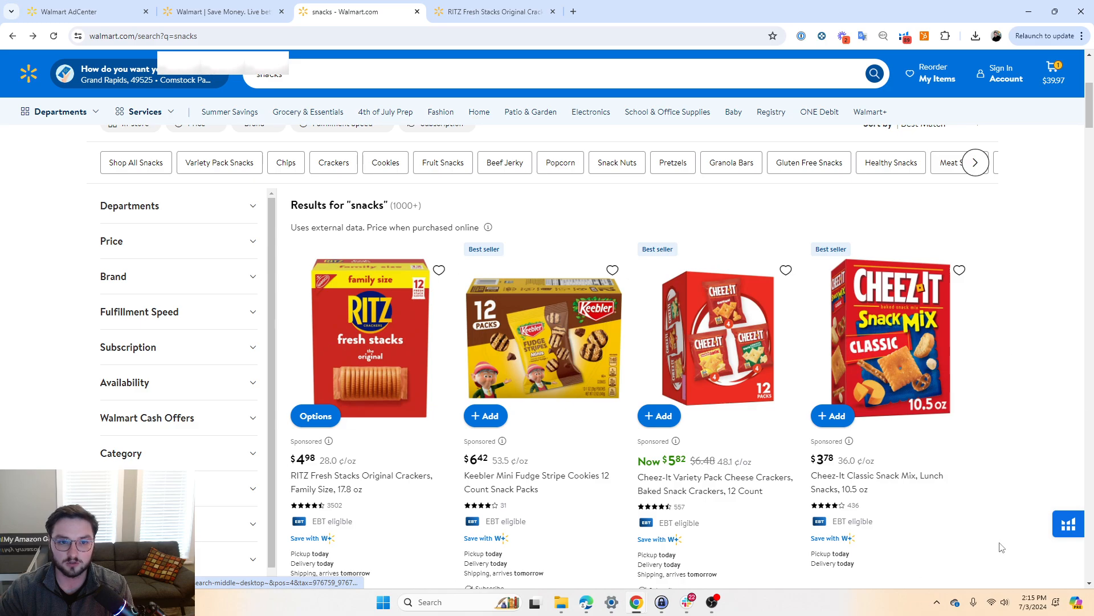
Point out the Home Page placement in the AdCenter campaign and open Walmart's Home department from the snacks results in a new tab.
{"action": "left_click", "coordinate": [122, 11]}
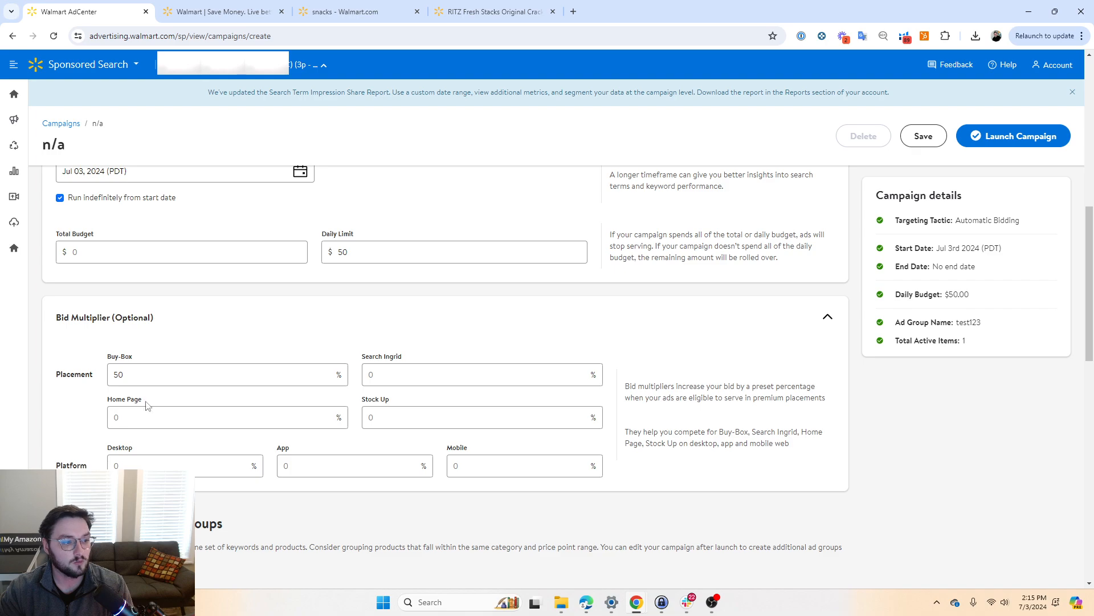
{"action": "left_click_drag", "start_coordinate": [150, 406], "coordinate": [104, 405]}
{"action": "left_click", "coordinate": [160, 404]}
{"action": "left_click", "coordinate": [342, 11]}
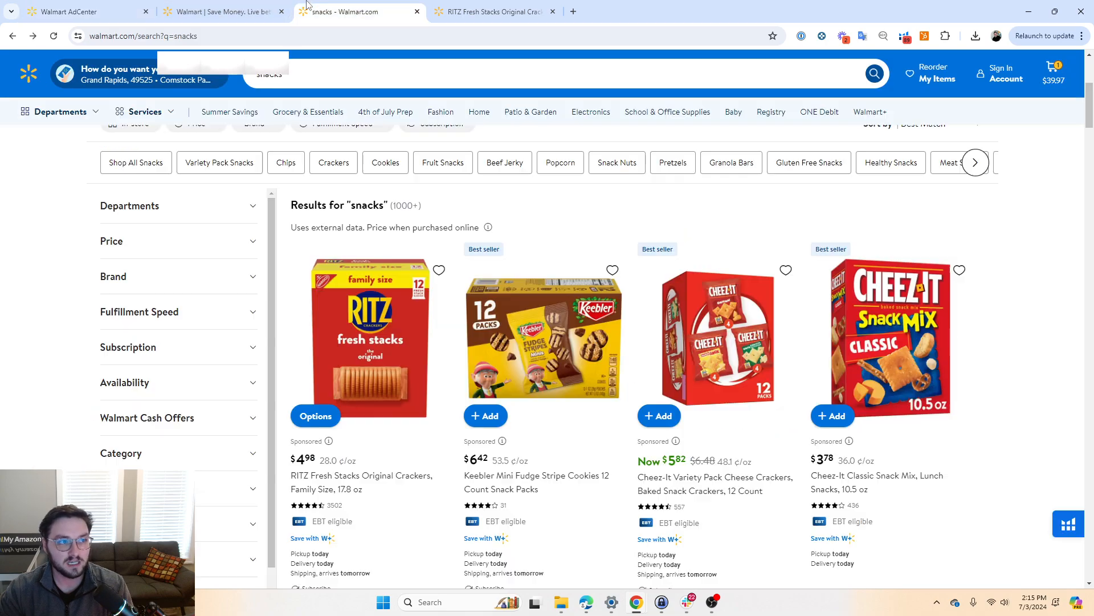
{"action": "scroll", "coordinate": [365, 376], "scroll_direction": "up", "scroll_amount": 5}
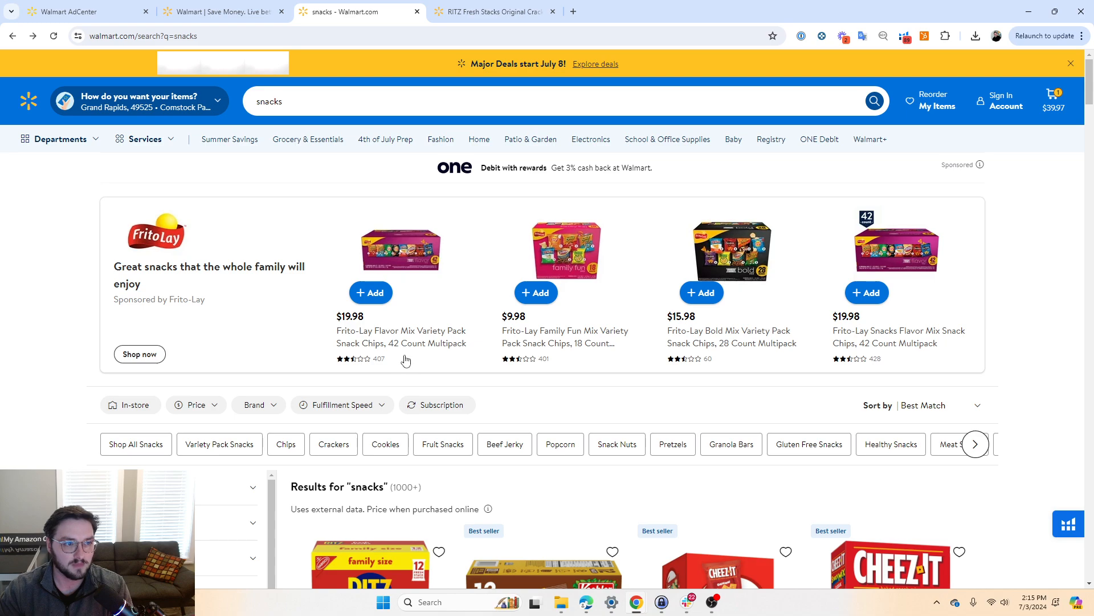
{"action": "middle_click", "coordinate": [480, 143]}
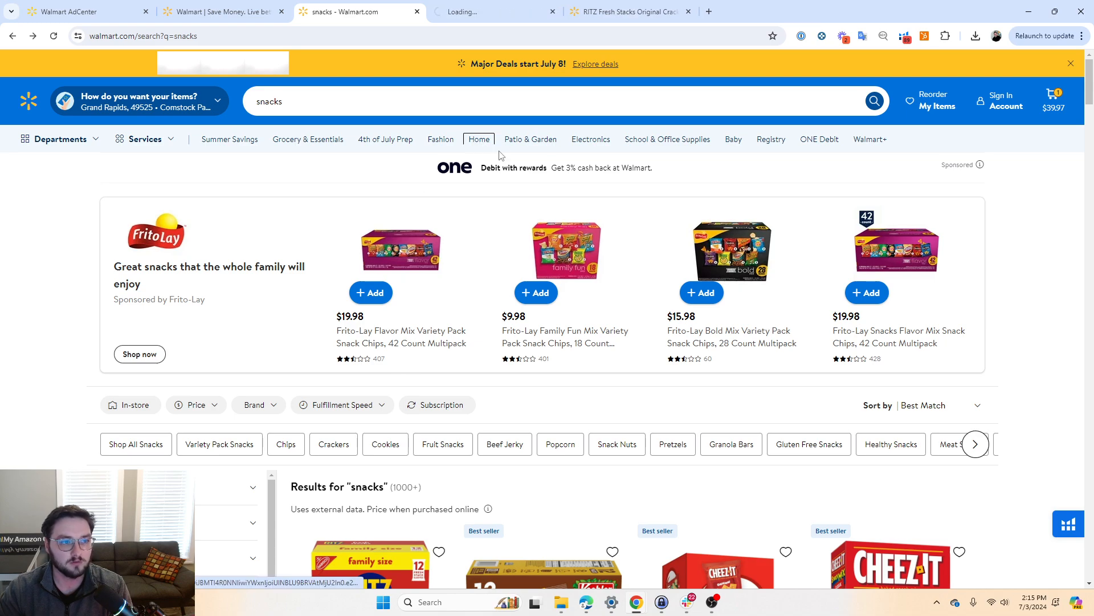
{"action": "left_click", "coordinate": [507, 6]}
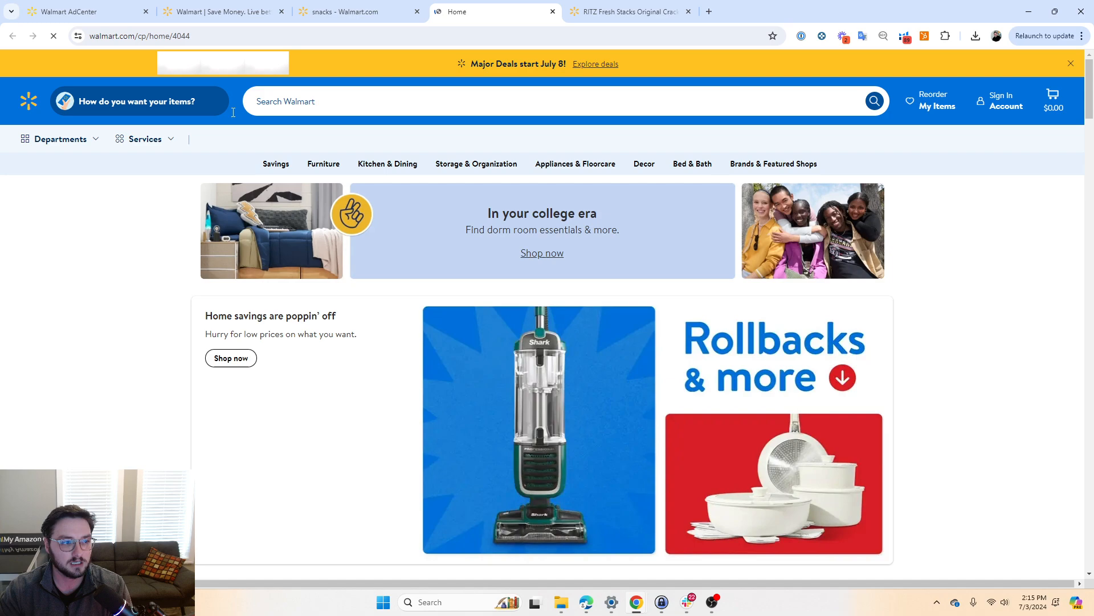
Look through Walmart's Home department page for ad placements.
{"action": "scroll", "coordinate": [104, 292], "scroll_direction": "down", "scroll_amount": 8}
{"action": "scroll", "coordinate": [104, 292], "scroll_direction": "down", "scroll_amount": 10}
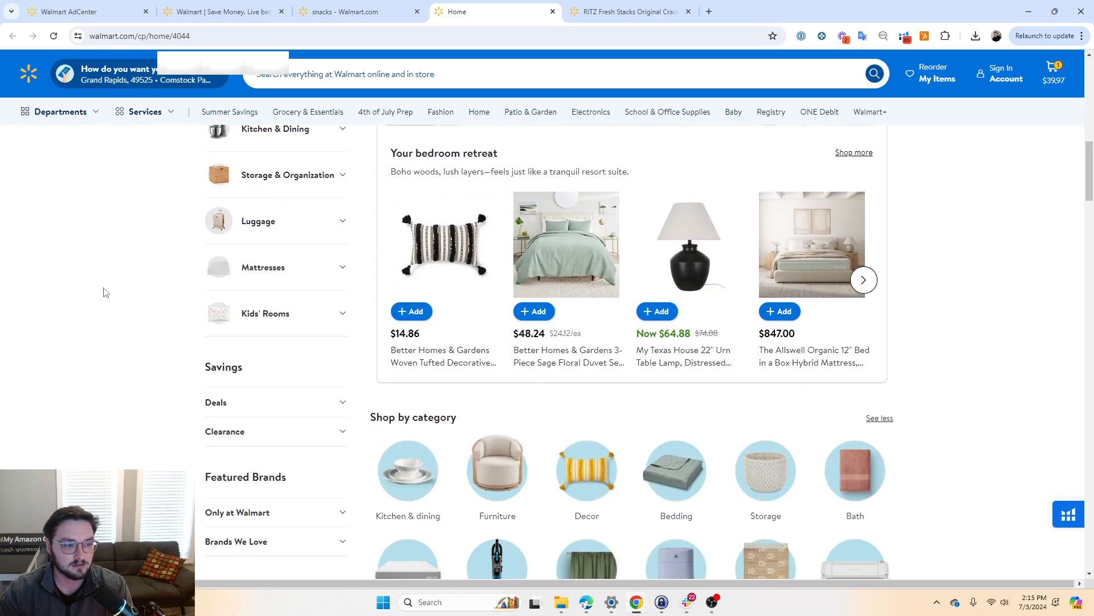
{"action": "scroll", "coordinate": [104, 292], "scroll_direction": "down", "scroll_amount": 9}
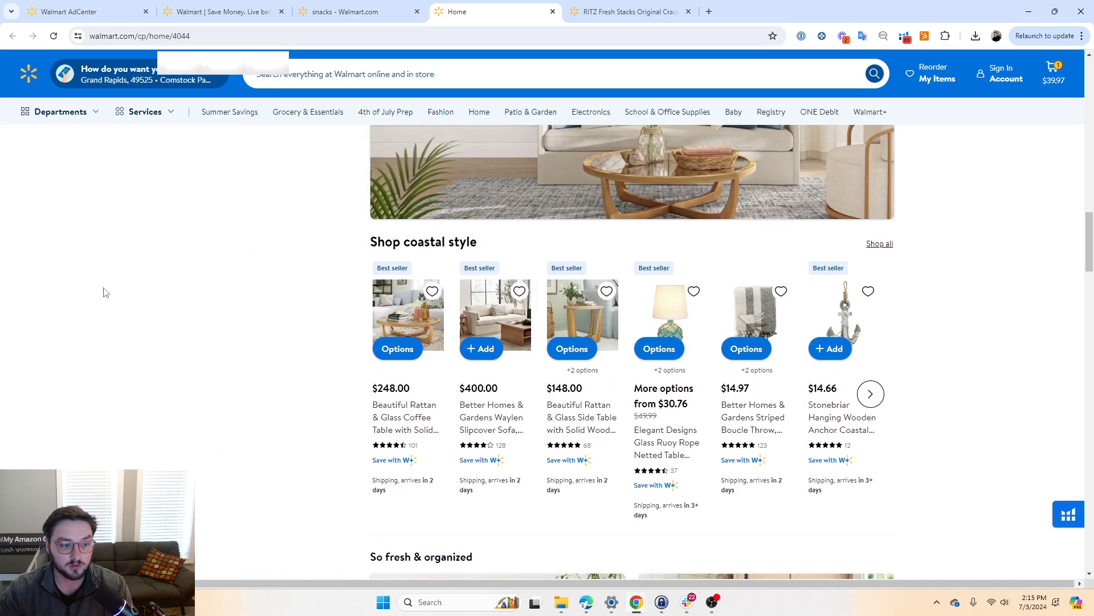
{"action": "scroll", "coordinate": [104, 292], "scroll_direction": "down", "scroll_amount": 10}
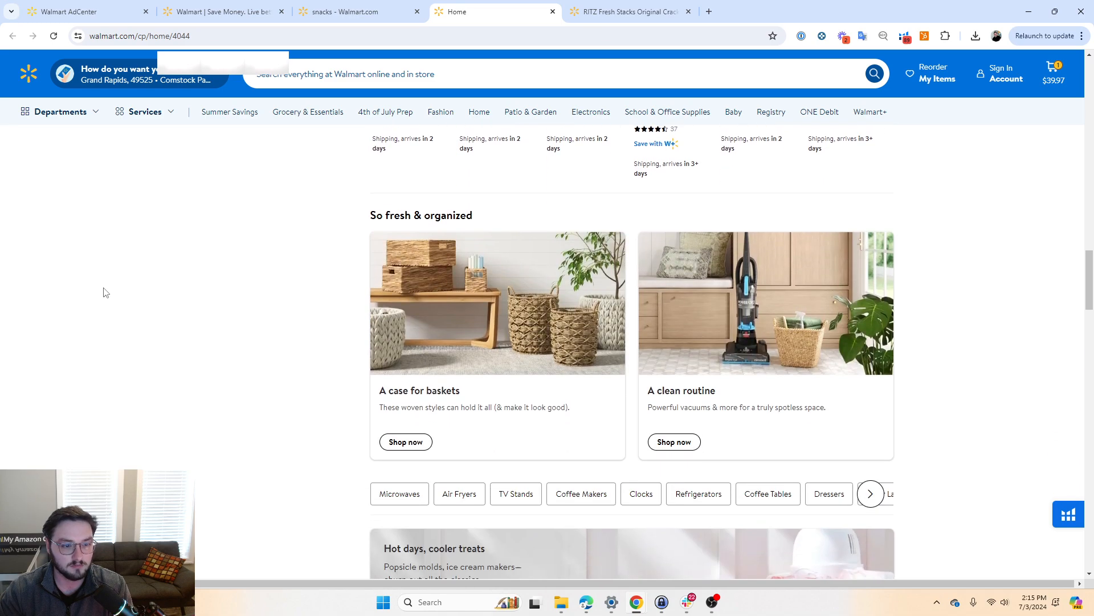
{"action": "scroll", "coordinate": [105, 296], "scroll_direction": "down", "scroll_amount": 6}
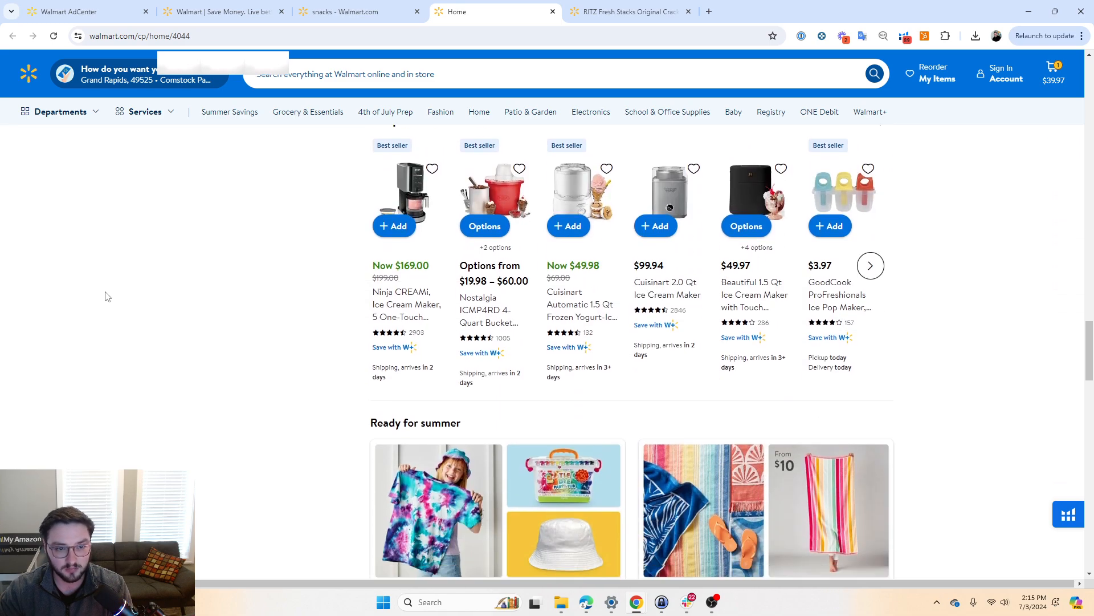
{"action": "scroll", "coordinate": [105, 296], "scroll_direction": "down", "scroll_amount": 6}
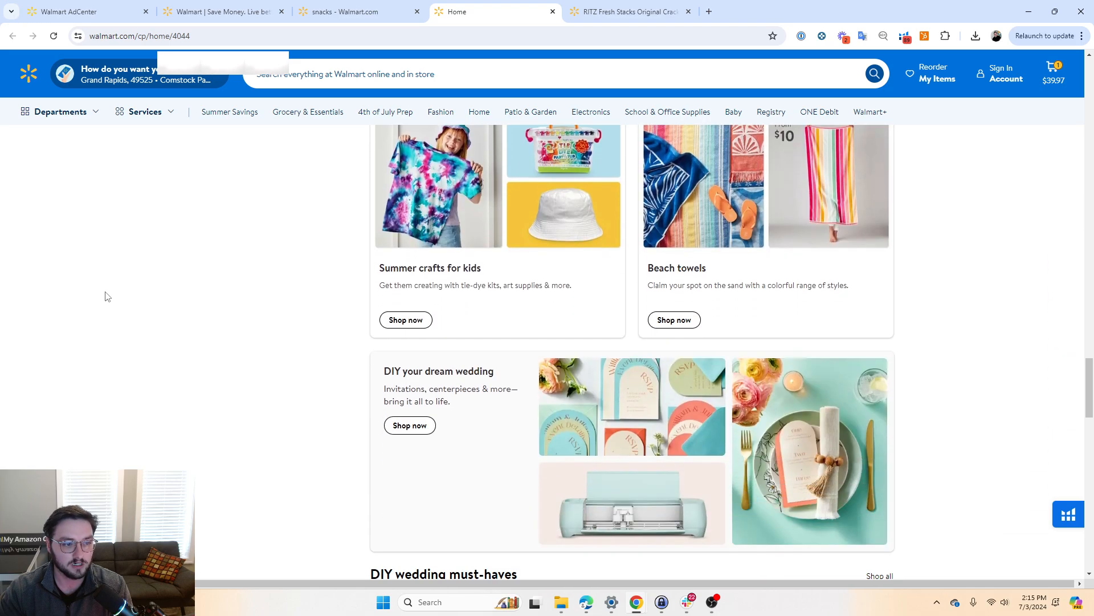
{"action": "scroll", "coordinate": [114, 319], "scroll_direction": "down", "scroll_amount": 3}
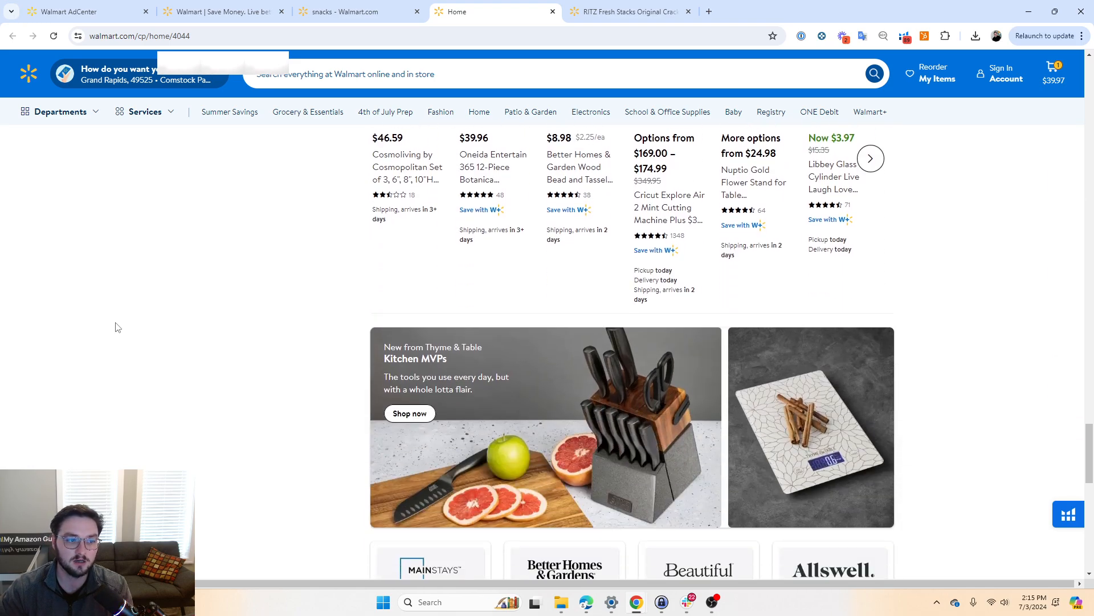
{"action": "scroll", "coordinate": [115, 327], "scroll_direction": "down", "scroll_amount": 7}
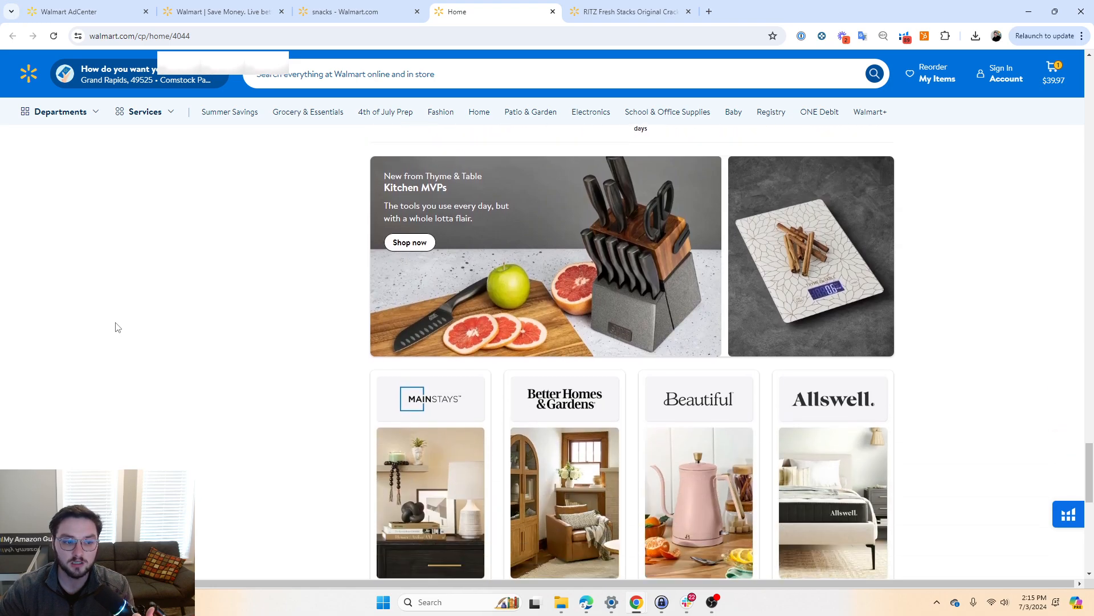
{"action": "scroll", "coordinate": [117, 334], "scroll_direction": "down", "scroll_amount": 3}
{"action": "scroll", "coordinate": [229, 379], "scroll_direction": "down", "scroll_amount": 4}
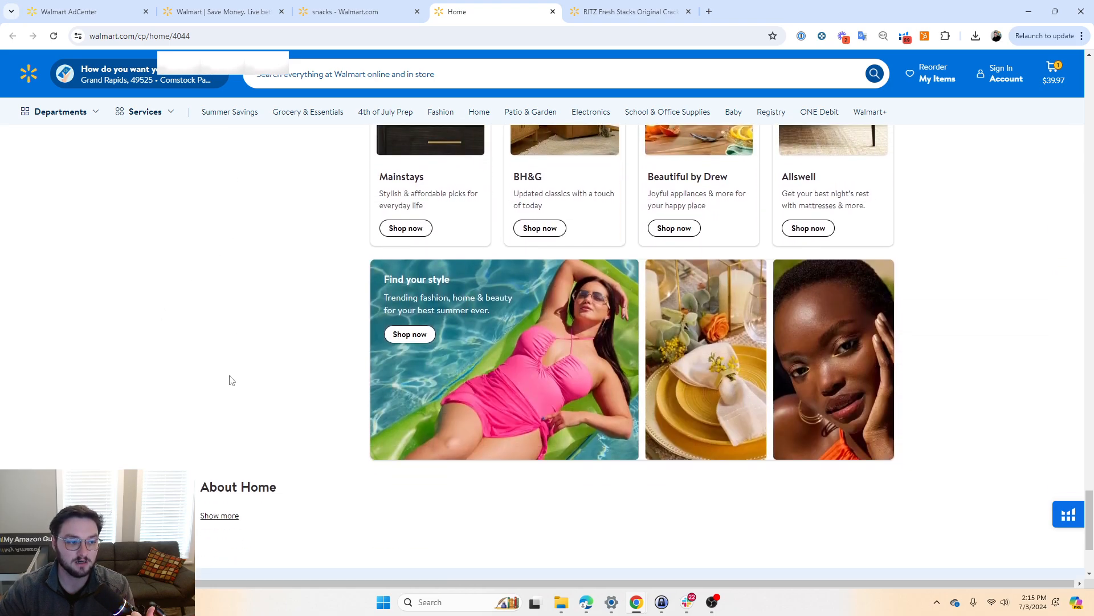
{"action": "scroll", "coordinate": [1017, 313], "scroll_direction": "up", "scroll_amount": 6}
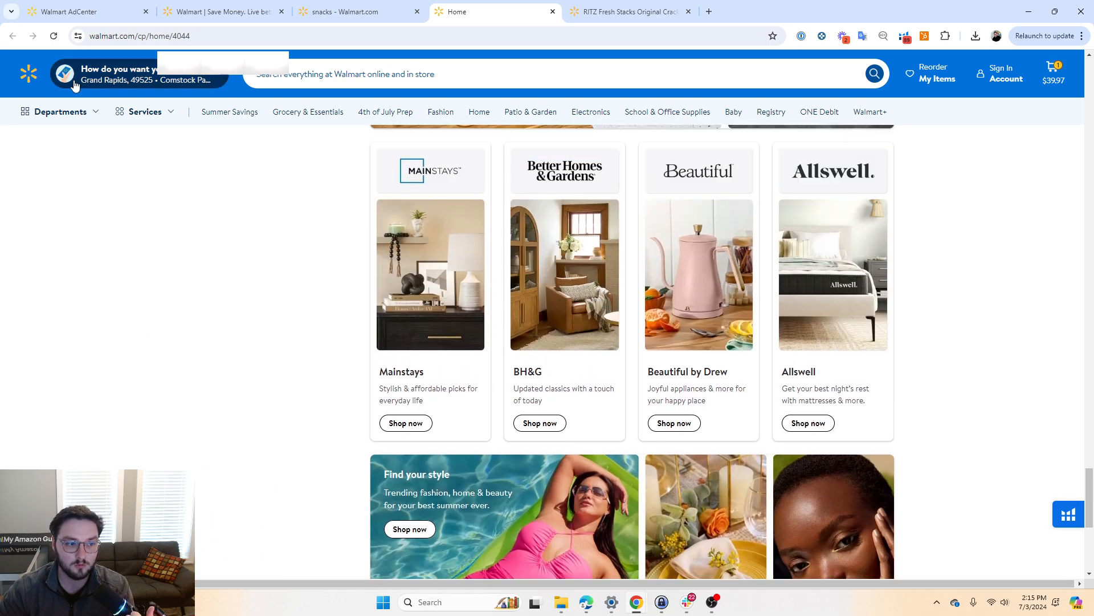
Return to the AdCenter campaign and review the Stock Up placement and the platform bid multipliers.
{"action": "left_click", "coordinate": [61, 8]}
{"action": "triple_click", "coordinate": [363, 401]}
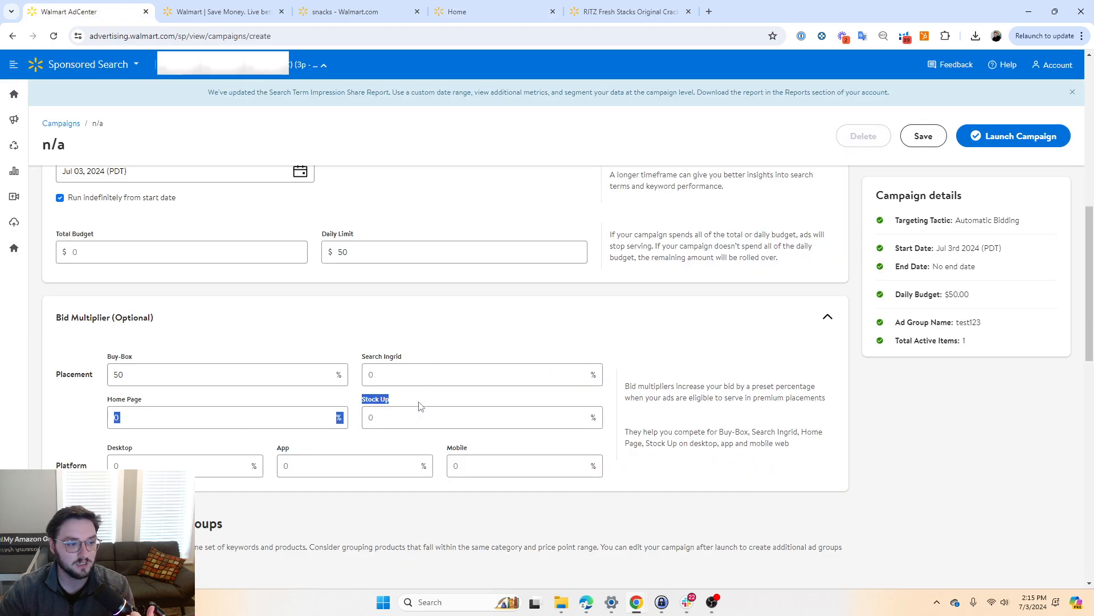
{"action": "left_click", "coordinate": [425, 406]}
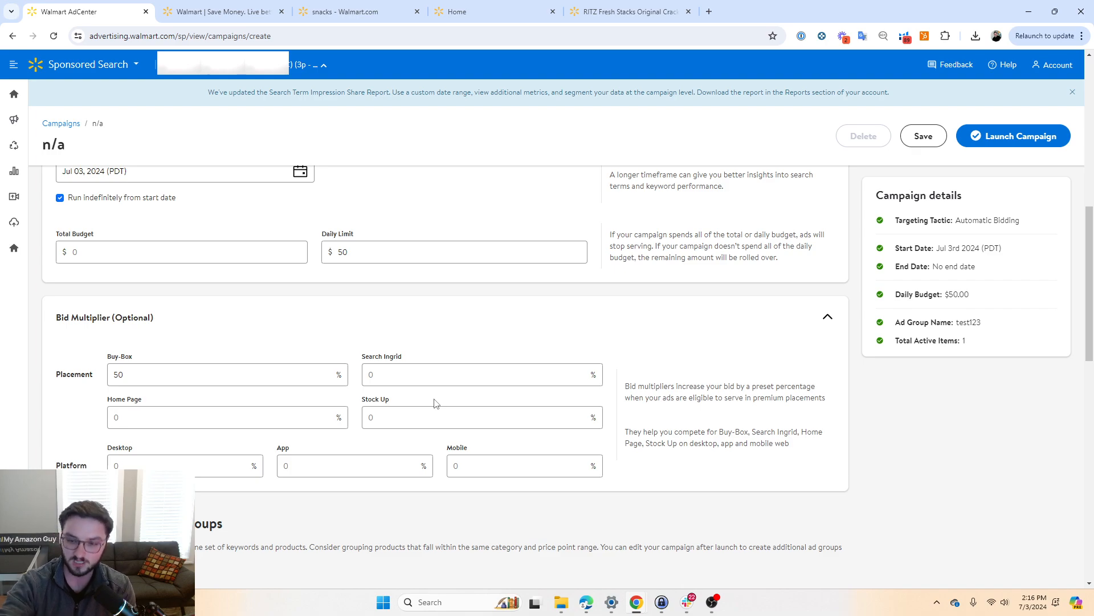
{"action": "scroll", "coordinate": [97, 399], "scroll_direction": "down", "scroll_amount": 1}
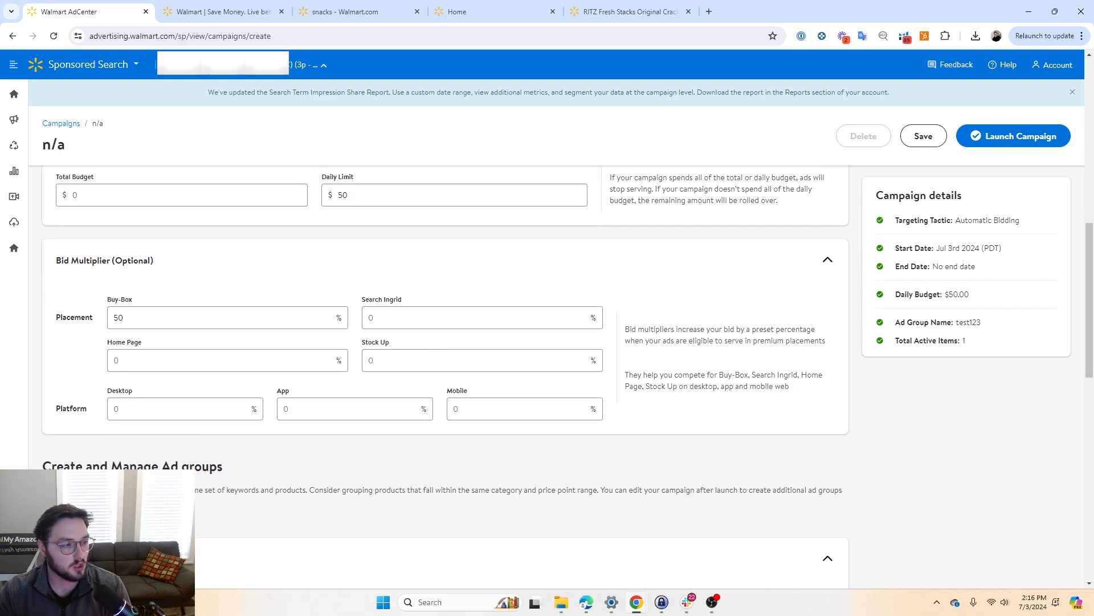
Review the bid multiplier options for the Buy-Box, Search Ingrid and Stock Up placements and the desktop, app and mobile platforms.
{"action": "left_click_drag", "start_coordinate": [56, 413], "coordinate": [133, 393]}
{"action": "left_click_drag", "start_coordinate": [271, 394], "coordinate": [300, 394]}
{"action": "left_click_drag", "start_coordinate": [445, 390], "coordinate": [488, 391]}
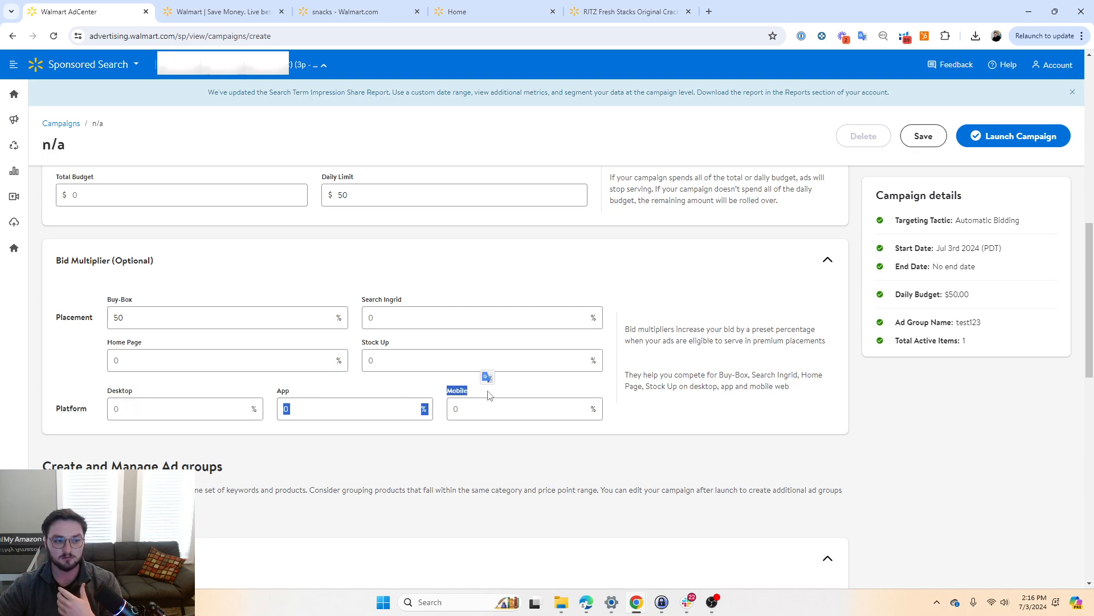
{"action": "left_click", "coordinate": [501, 399]}
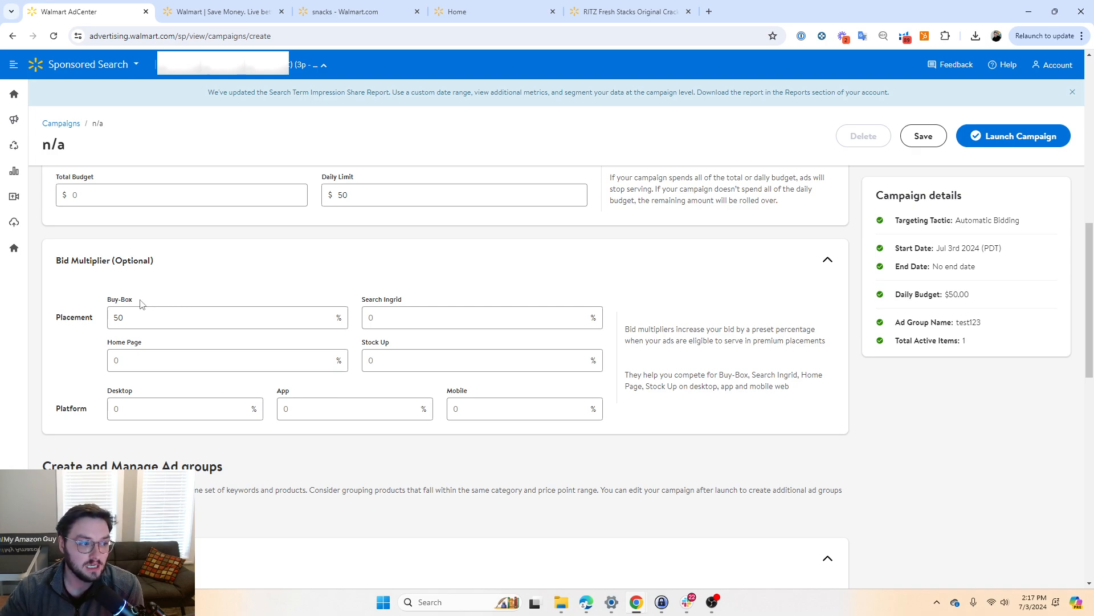
{"action": "left_click_drag", "start_coordinate": [143, 305], "coordinate": [402, 303]}
{"action": "left_click", "coordinate": [190, 308]}
{"action": "left_click_drag", "start_coordinate": [275, 391], "coordinate": [297, 389]}
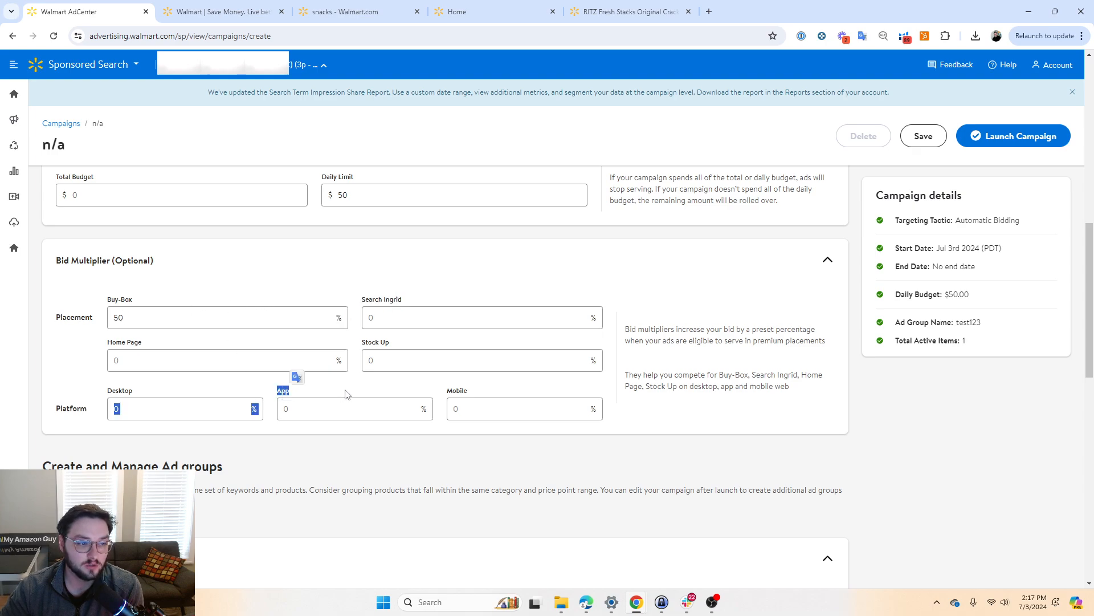
{"action": "left_click", "coordinate": [346, 387]}
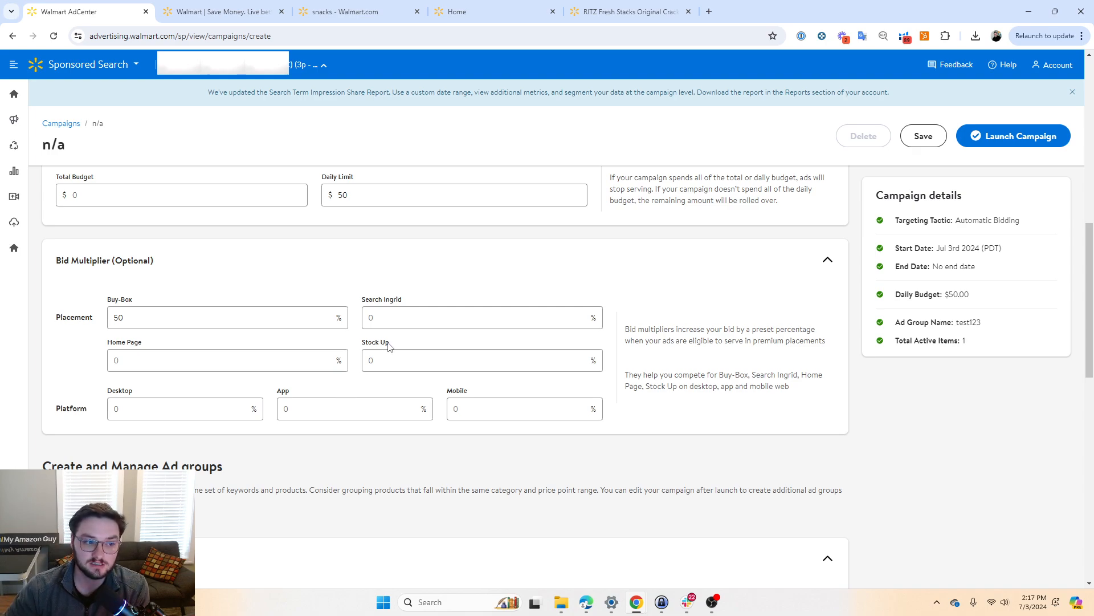
{"action": "left_click_drag", "start_coordinate": [394, 345], "coordinate": [371, 345]}
{"action": "left_click_drag", "start_coordinate": [310, 394], "coordinate": [108, 391]}
{"action": "left_click", "coordinate": [154, 401]}
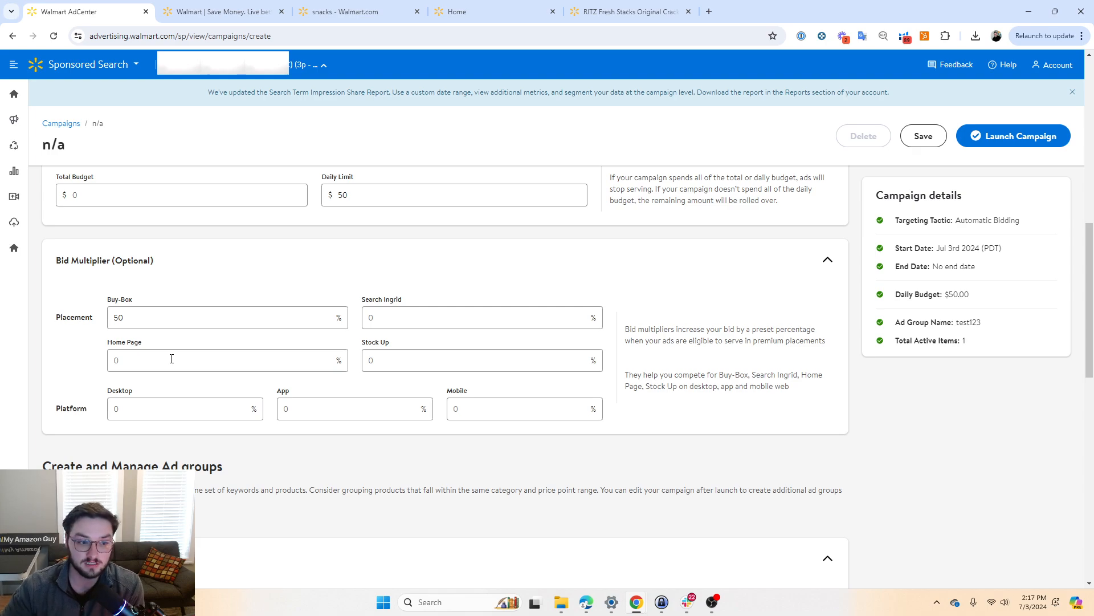
Review the ad group sections and open the item search in the test123 ad group's item list.
{"action": "scroll", "coordinate": [454, 351], "scroll_direction": "down", "scroll_amount": 2}
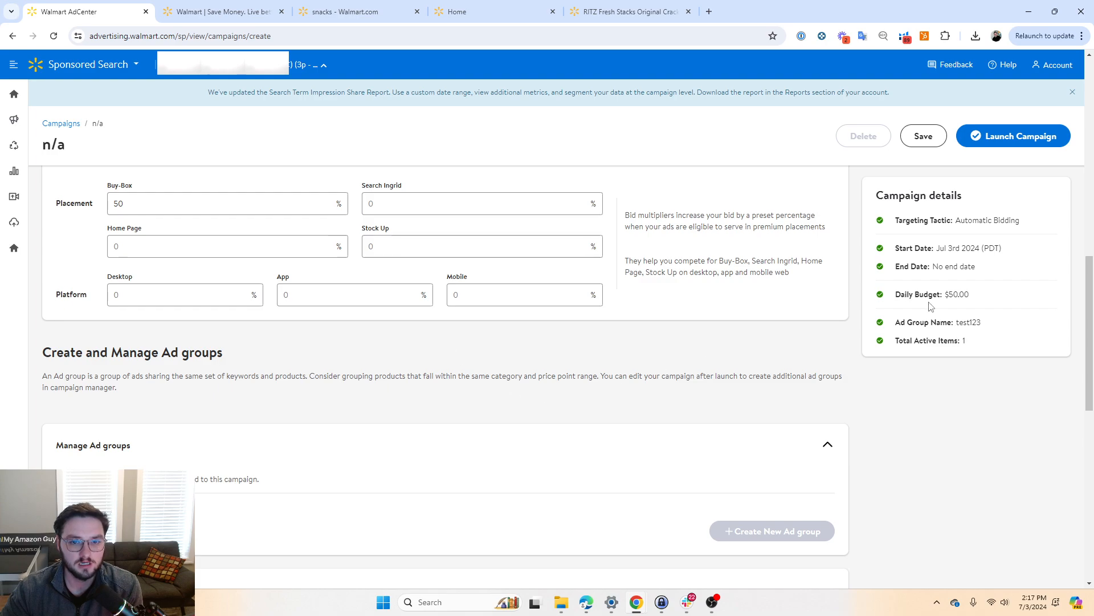
{"action": "left_click_drag", "start_coordinate": [1089, 332], "coordinate": [1086, 385]}
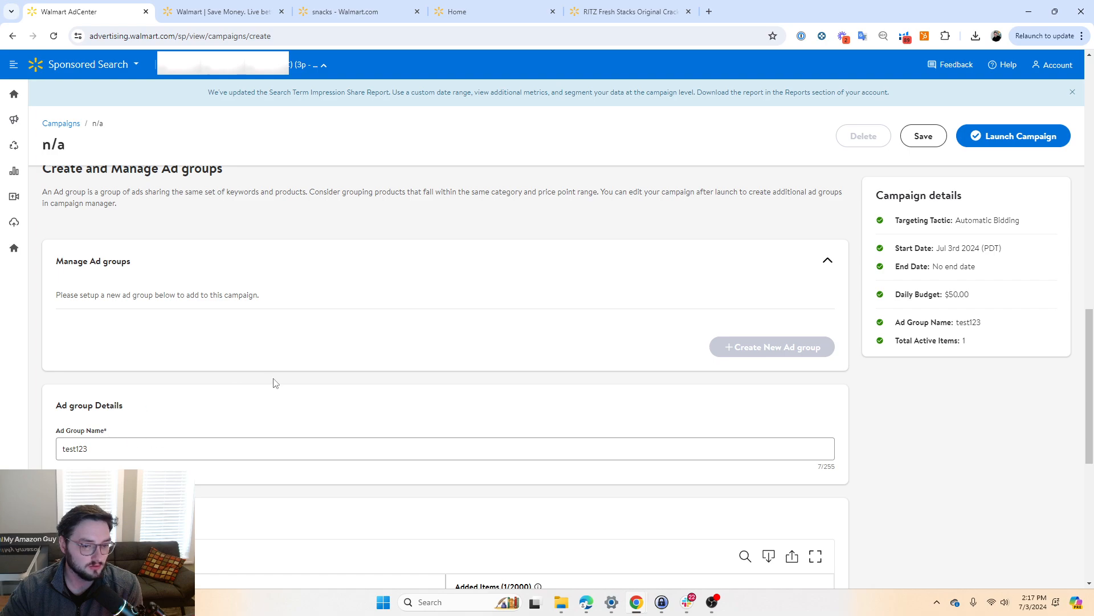
{"action": "scroll", "coordinate": [385, 382], "scroll_direction": "down", "scroll_amount": 2}
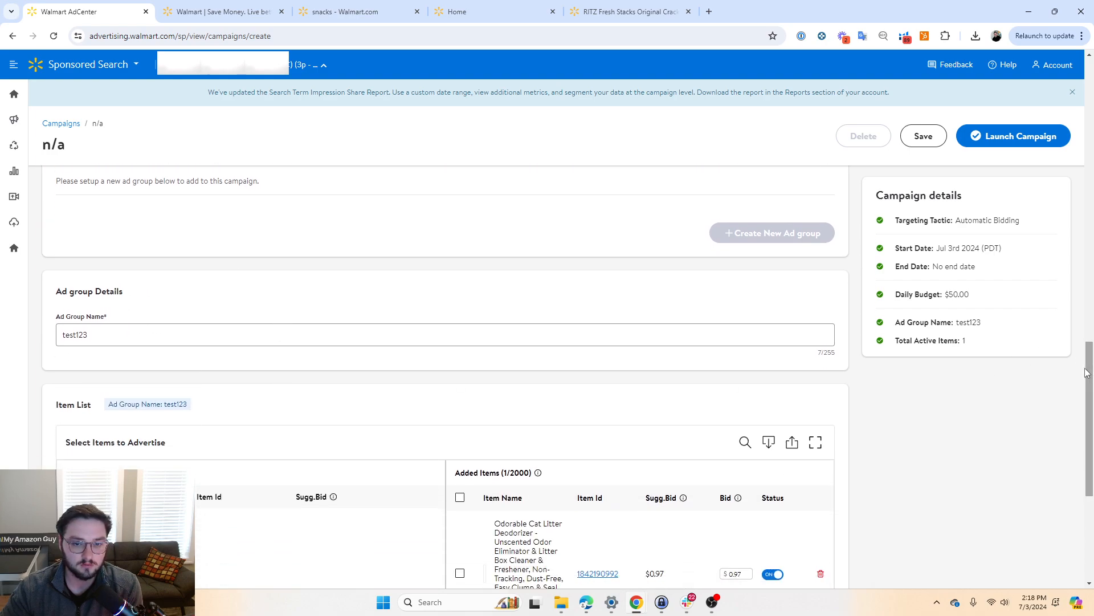
{"action": "scroll", "coordinate": [1071, 420], "scroll_direction": "down", "scroll_amount": 3}
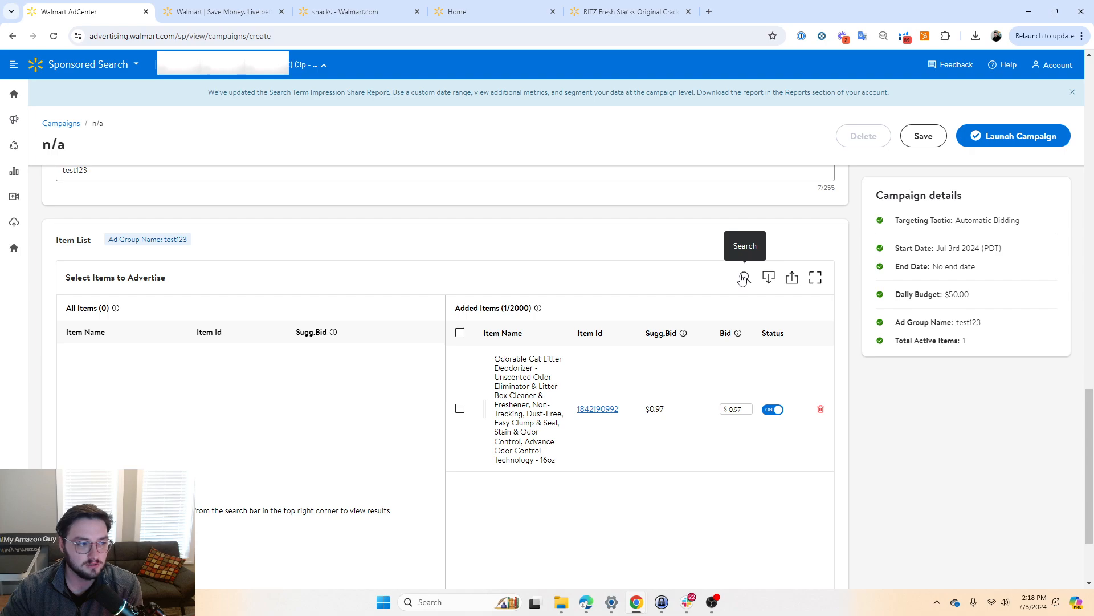
{"action": "left_click", "coordinate": [743, 276]}
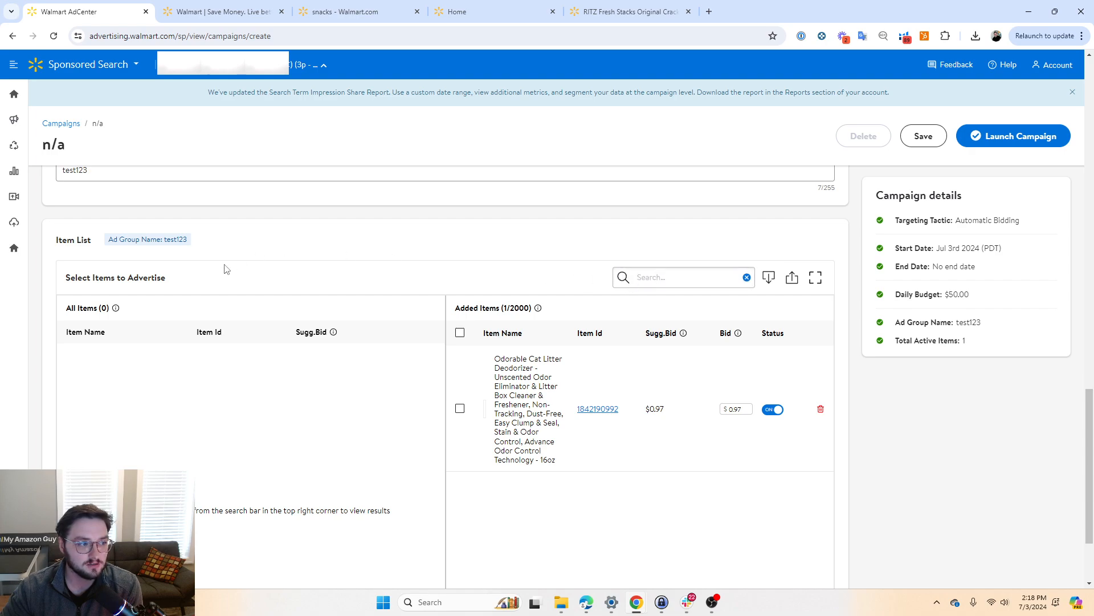
Point out the cat litter deodorizer's suggested bid and set its bid to $1.
{"action": "double_click", "coordinate": [659, 410]}
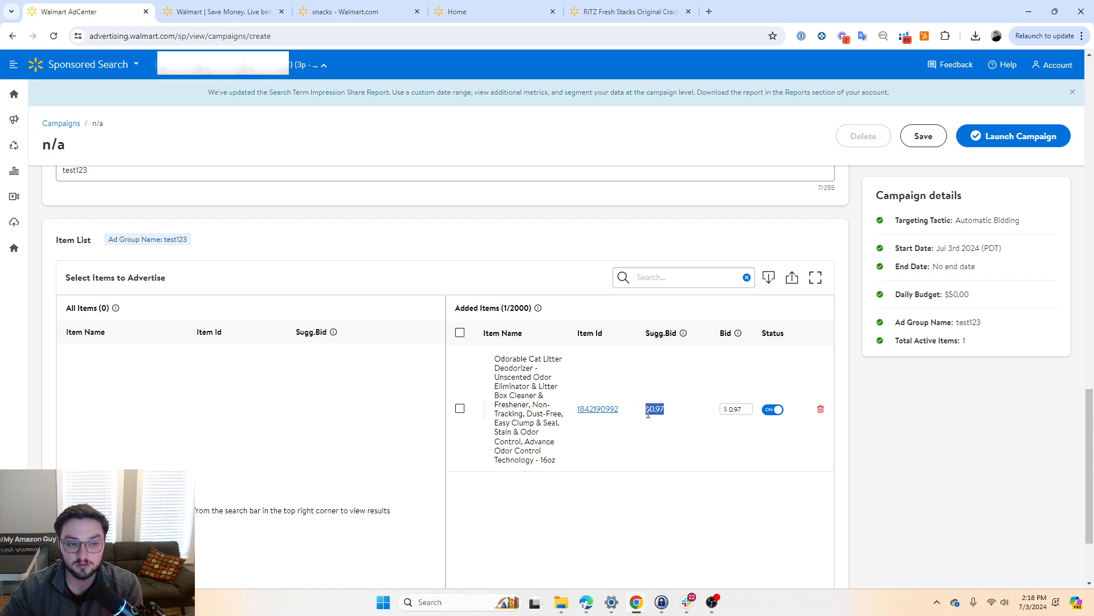
{"action": "left_click", "coordinate": [675, 440]}
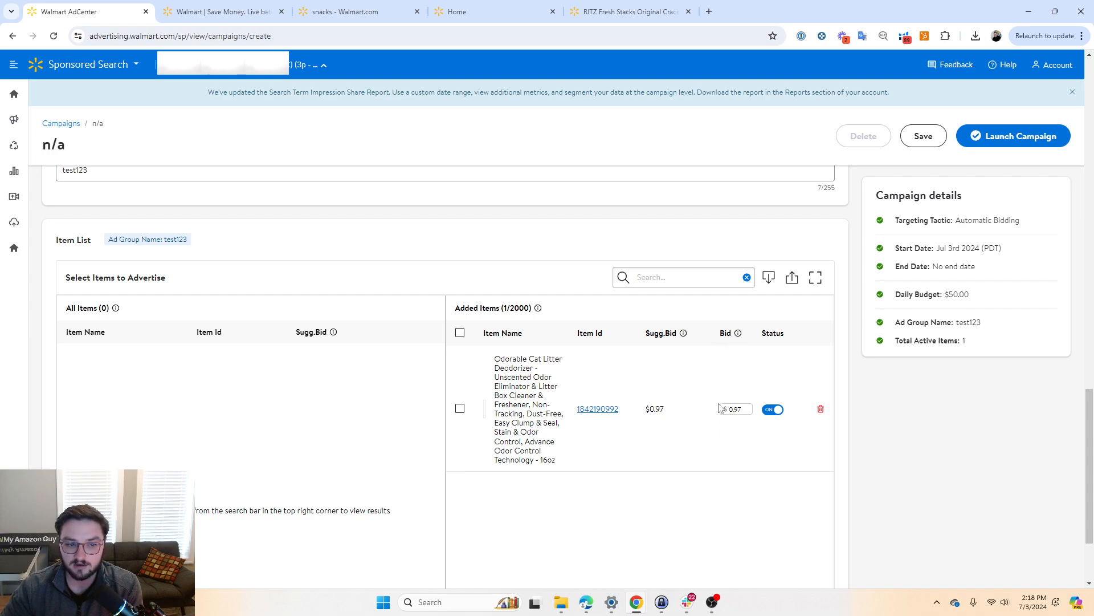
{"action": "key", "text": "BackSpace"}
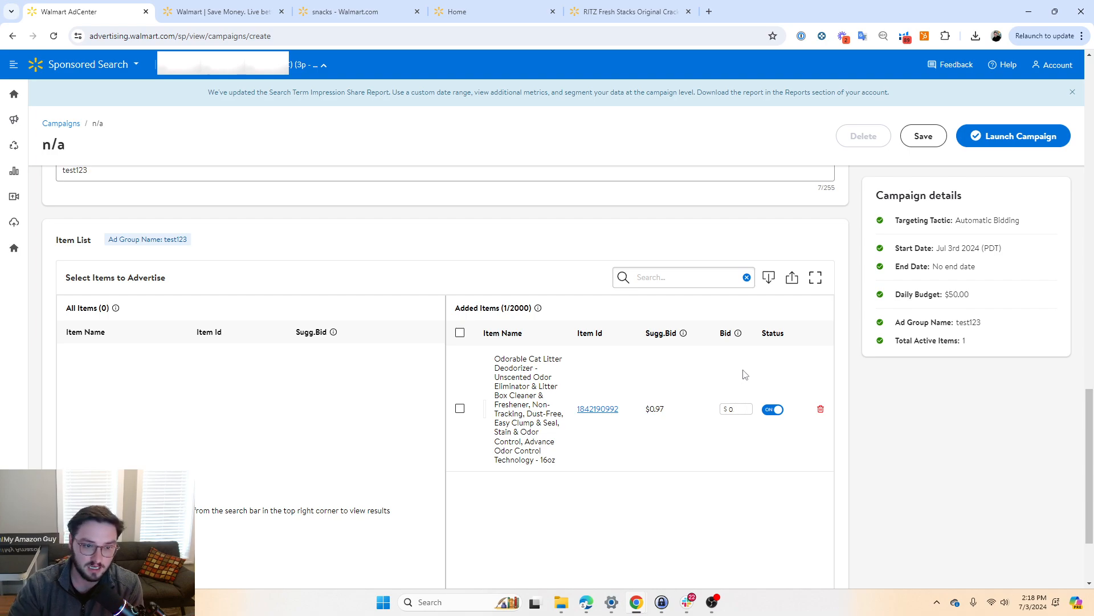
{"action": "key", "text": "BackSpace"}
{"action": "type", "text": "1"}
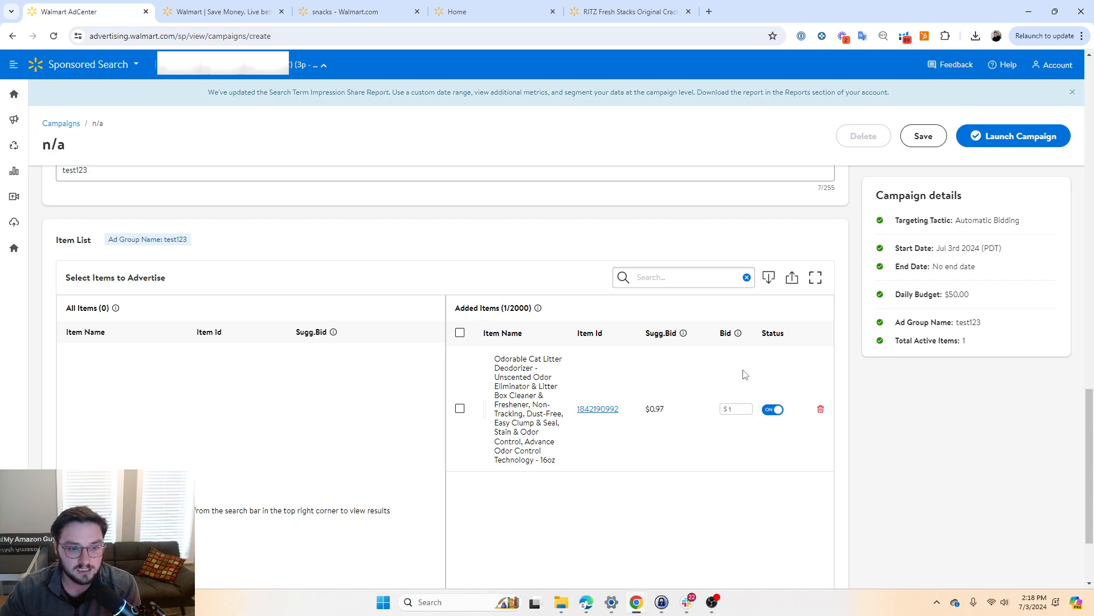
Recheck the bid multipliers and try to save the Sponsored Products campaign.
{"action": "scroll", "coordinate": [745, 375], "scroll_direction": "up", "scroll_amount": 15}
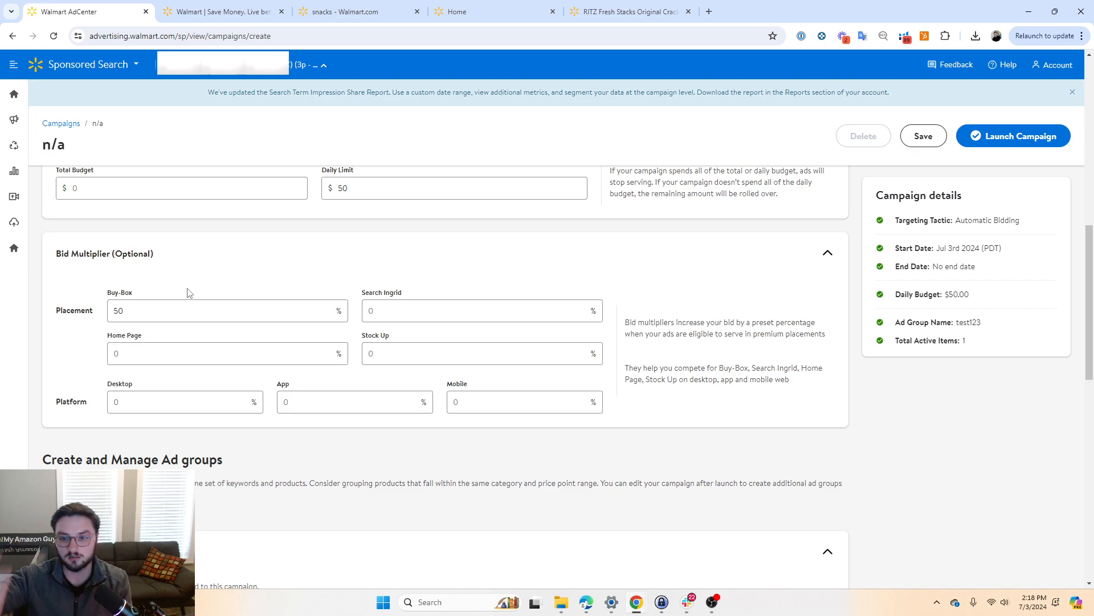
{"action": "scroll", "coordinate": [313, 269], "scroll_direction": "down", "scroll_amount": 3}
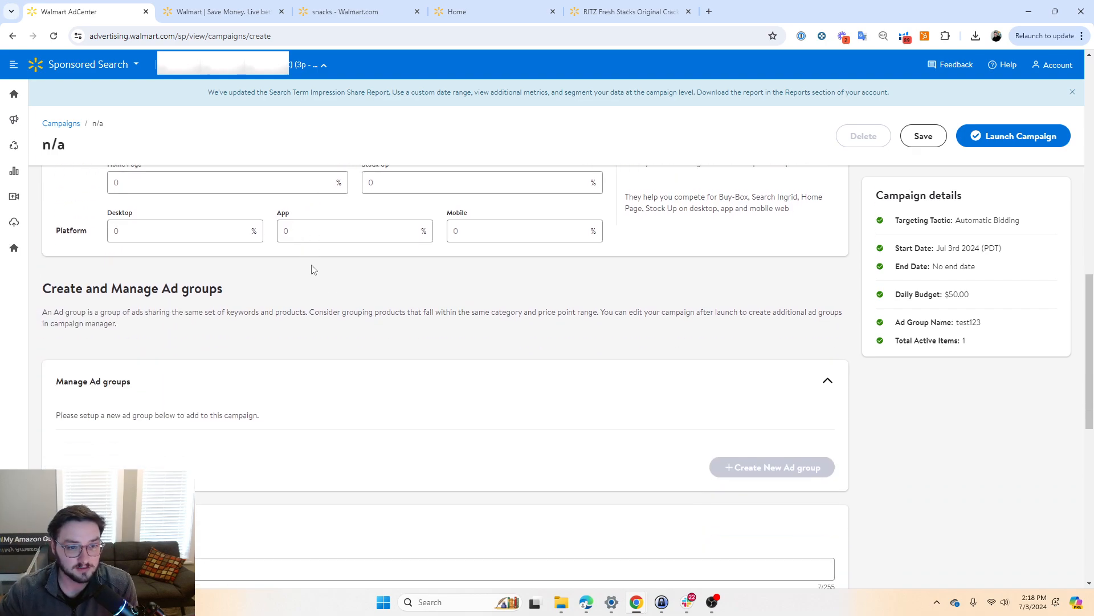
{"action": "scroll", "coordinate": [449, 335], "scroll_direction": "up", "scroll_amount": 1}
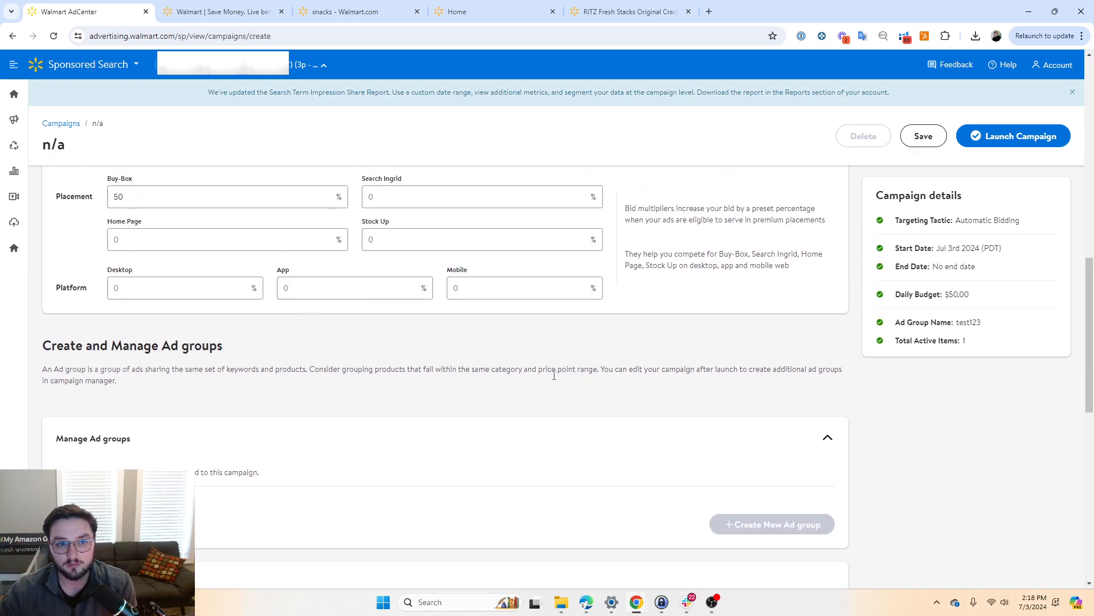
{"action": "left_click", "coordinate": [924, 136]}
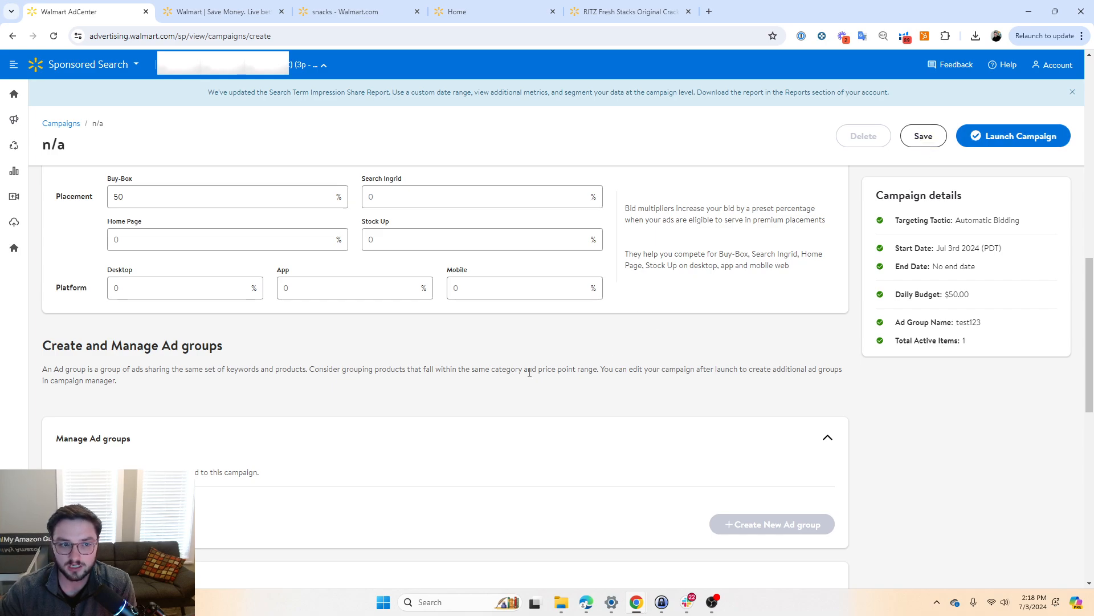
Switch the campaign type to Sponsored Brands and point out its Manual targeting tactic.
{"action": "scroll", "coordinate": [547, 384], "scroll_direction": "up", "scroll_amount": 9}
{"action": "left_click", "coordinate": [308, 277]}
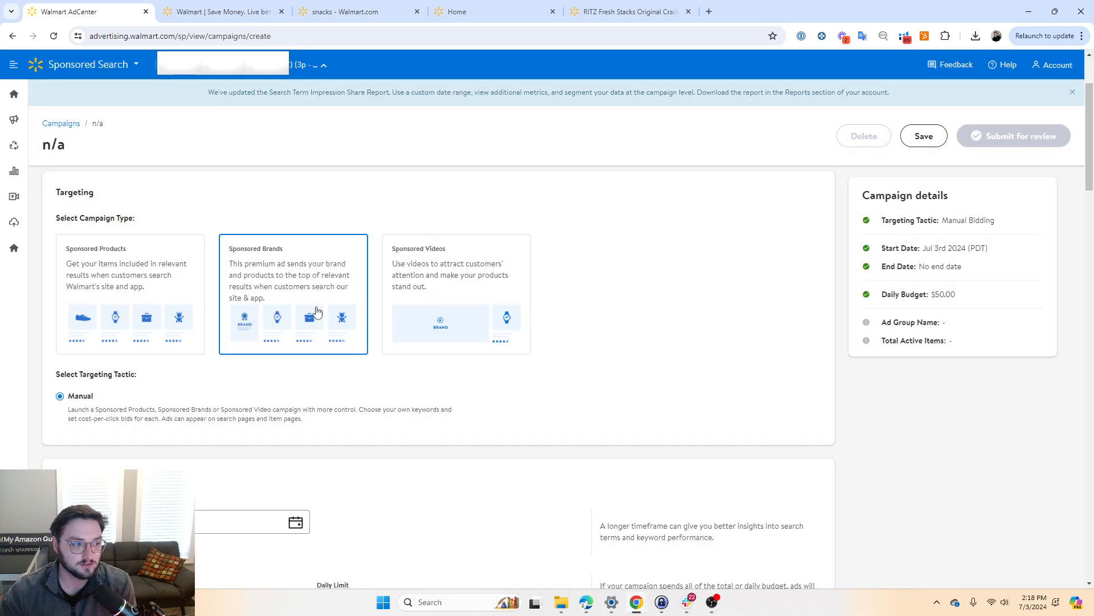
{"action": "scroll", "coordinate": [124, 334], "scroll_direction": "down", "scroll_amount": 1}
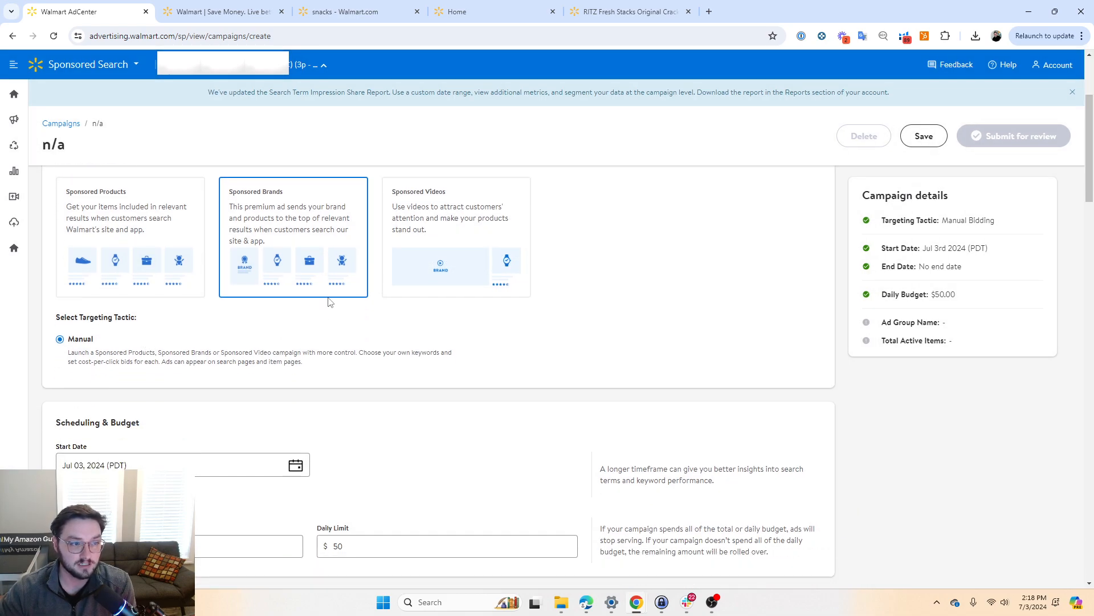
{"action": "left_click", "coordinate": [409, 225]}
{"action": "left_click", "coordinate": [308, 225]}
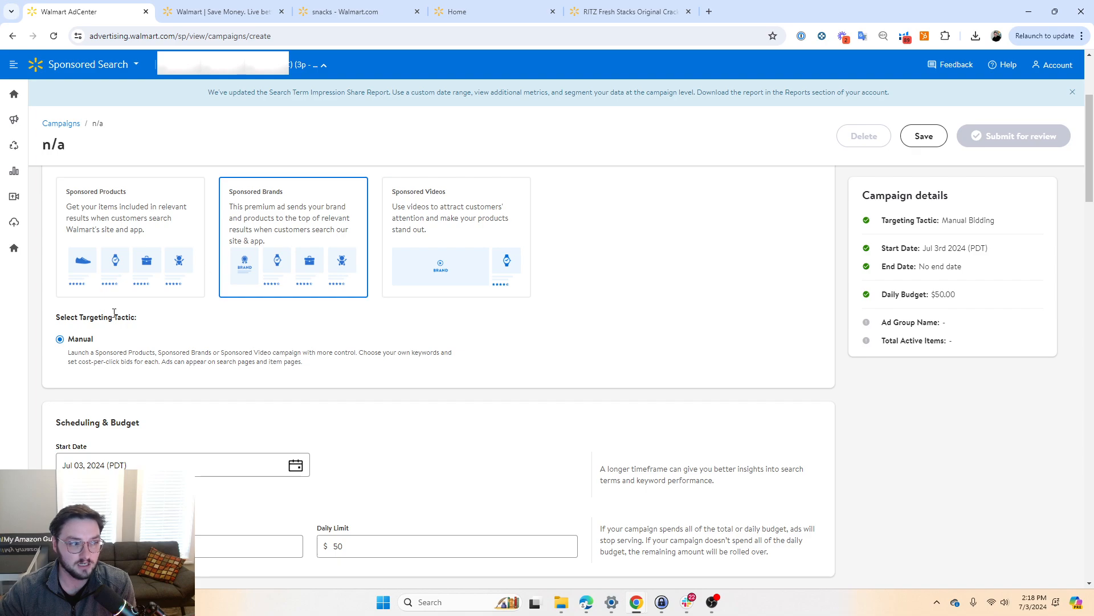
{"action": "left_click_drag", "start_coordinate": [103, 341], "coordinate": [66, 341]}
{"action": "left_click", "coordinate": [185, 333]}
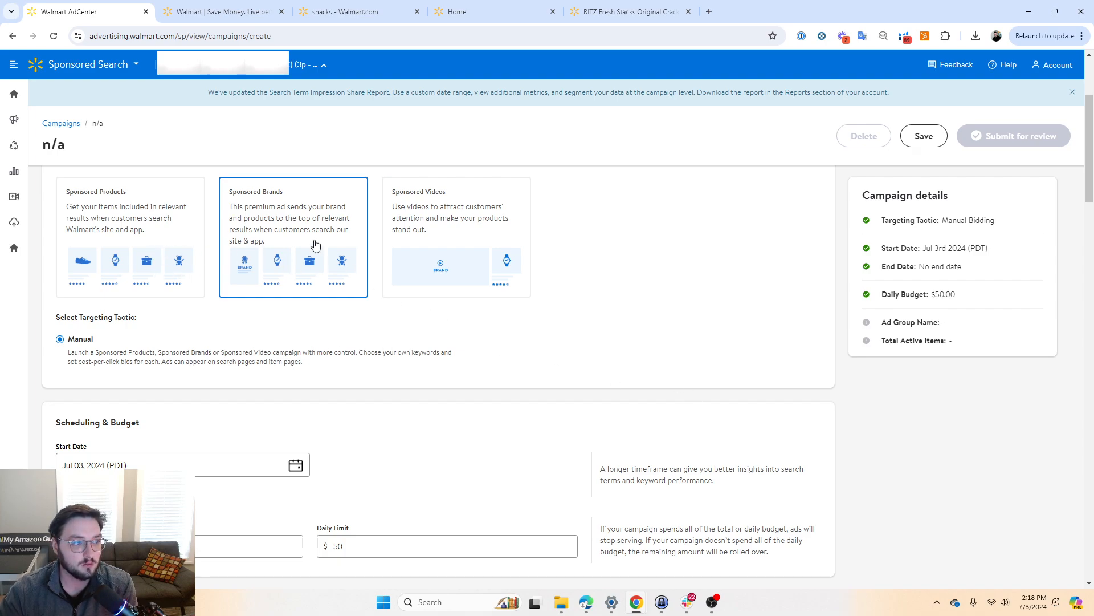
Name the Sponsored Brands campaign's ad group test123.
{"action": "scroll", "coordinate": [408, 241], "scroll_direction": "down", "scroll_amount": 4}
{"action": "scroll", "coordinate": [409, 241], "scroll_direction": "down", "scroll_amount": 2}
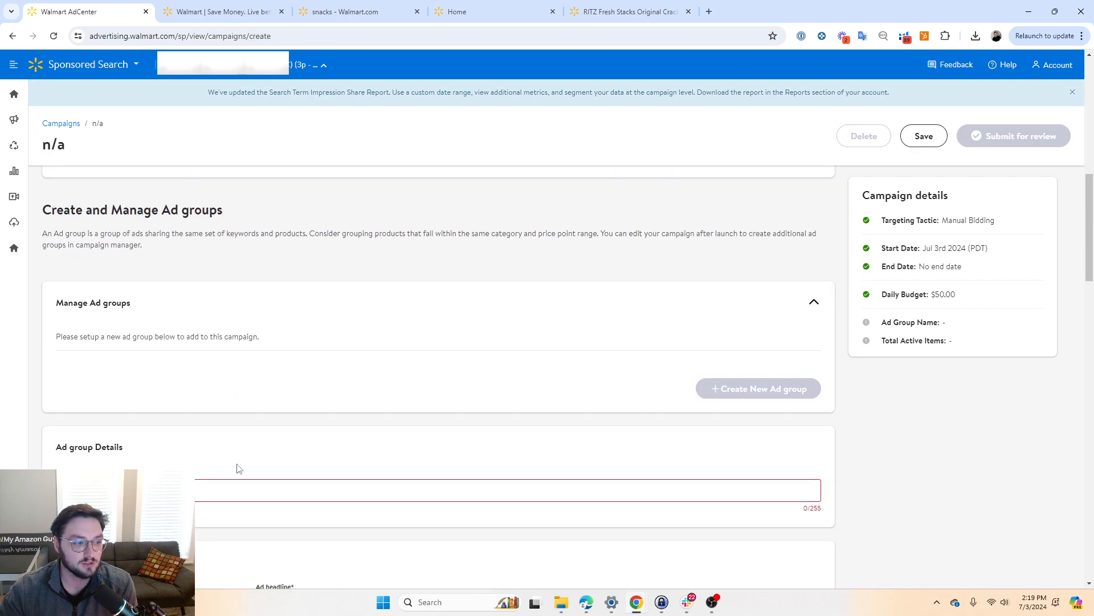
{"action": "left_click", "coordinate": [233, 491]}
{"action": "type", "text": "test123"}
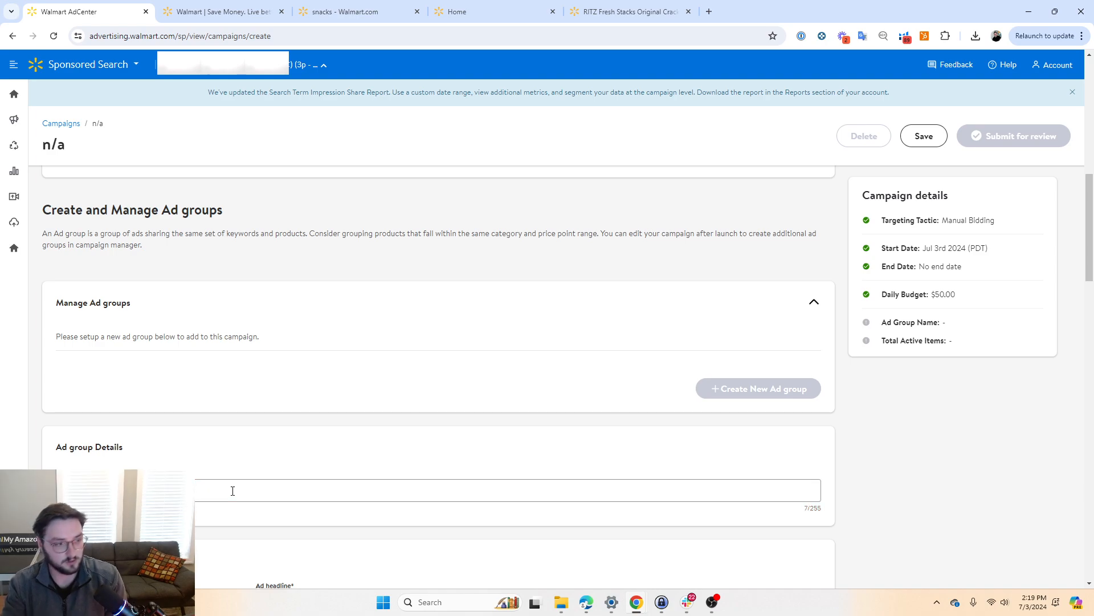
Examine the Sponsored Brands ad's brand name, headline, logo and link options, and check where Shop Builder is available.
{"action": "scroll", "coordinate": [254, 435], "scroll_direction": "down", "scroll_amount": 4}
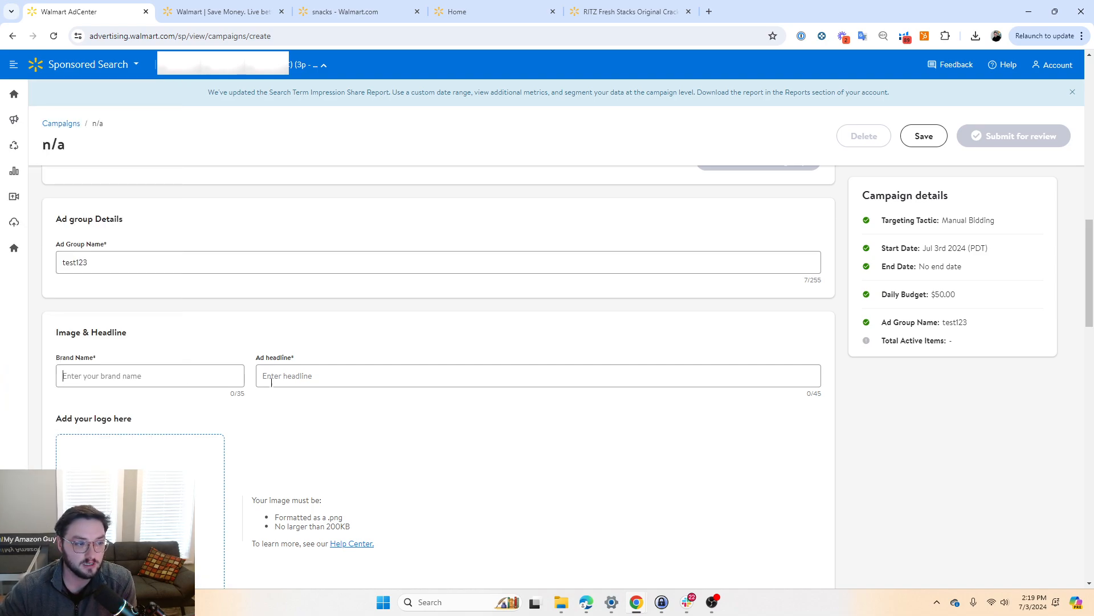
{"action": "scroll", "coordinate": [306, 380], "scroll_direction": "down", "scroll_amount": 2}
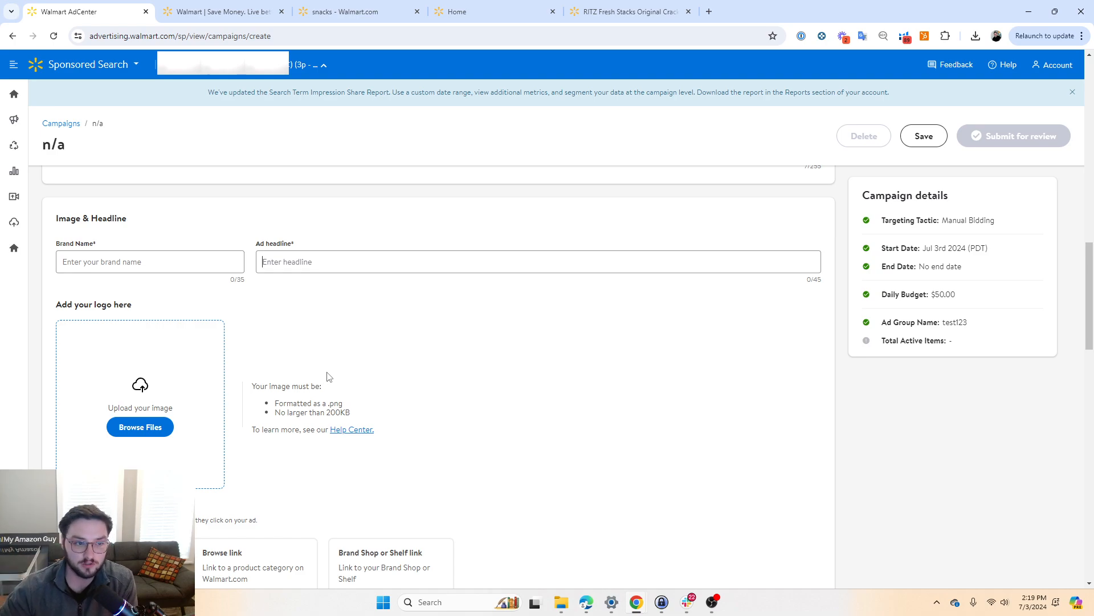
{"action": "scroll", "coordinate": [356, 354], "scroll_direction": "down", "scroll_amount": 3}
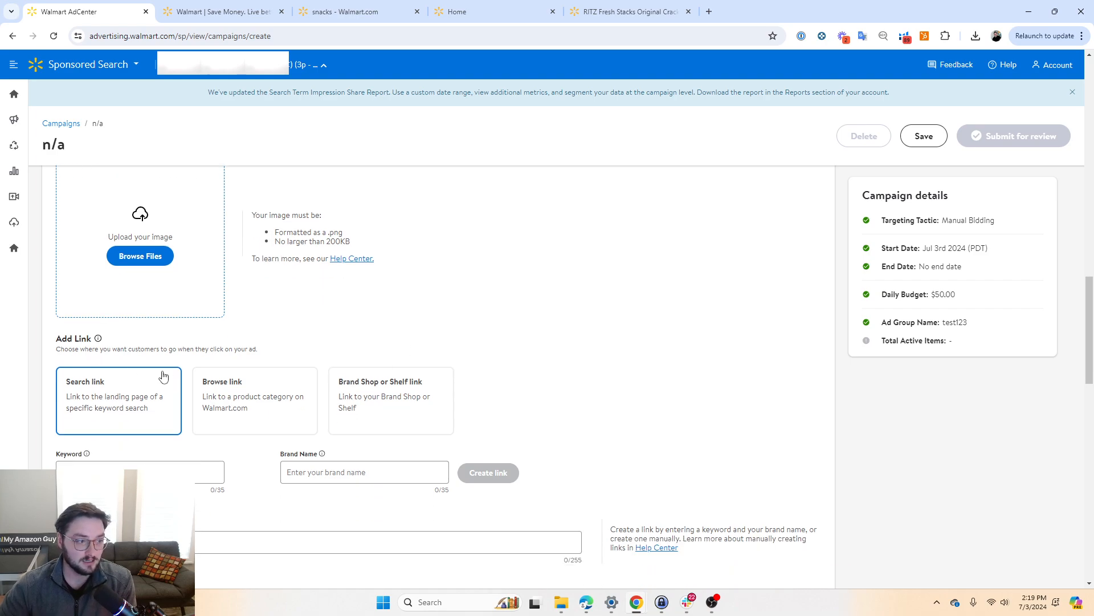
{"action": "left_click_drag", "start_coordinate": [50, 343], "coordinate": [88, 339]}
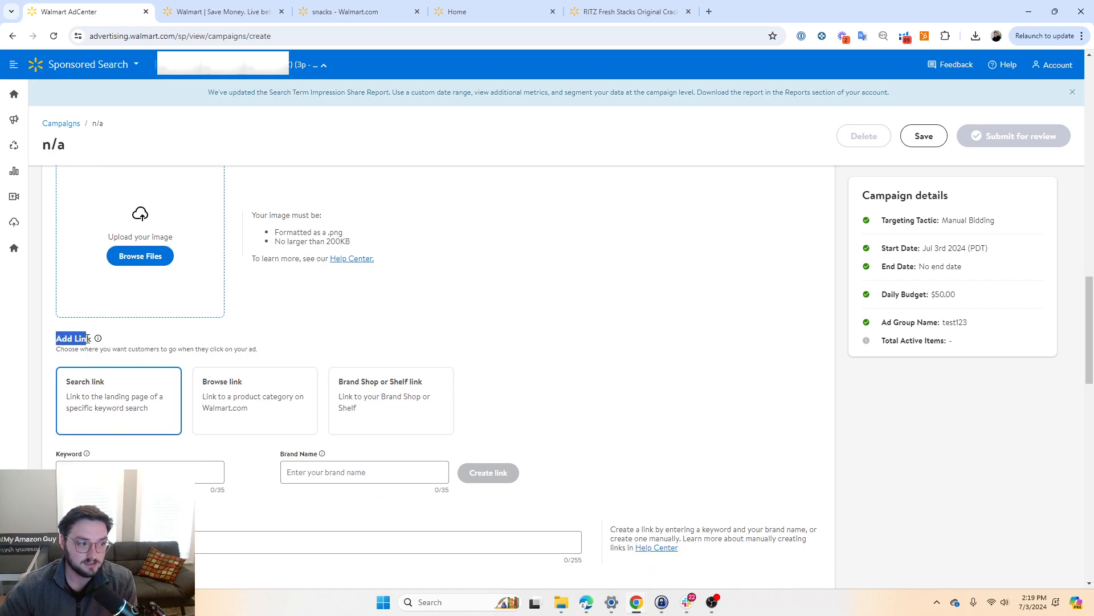
{"action": "left_click", "coordinate": [170, 347]}
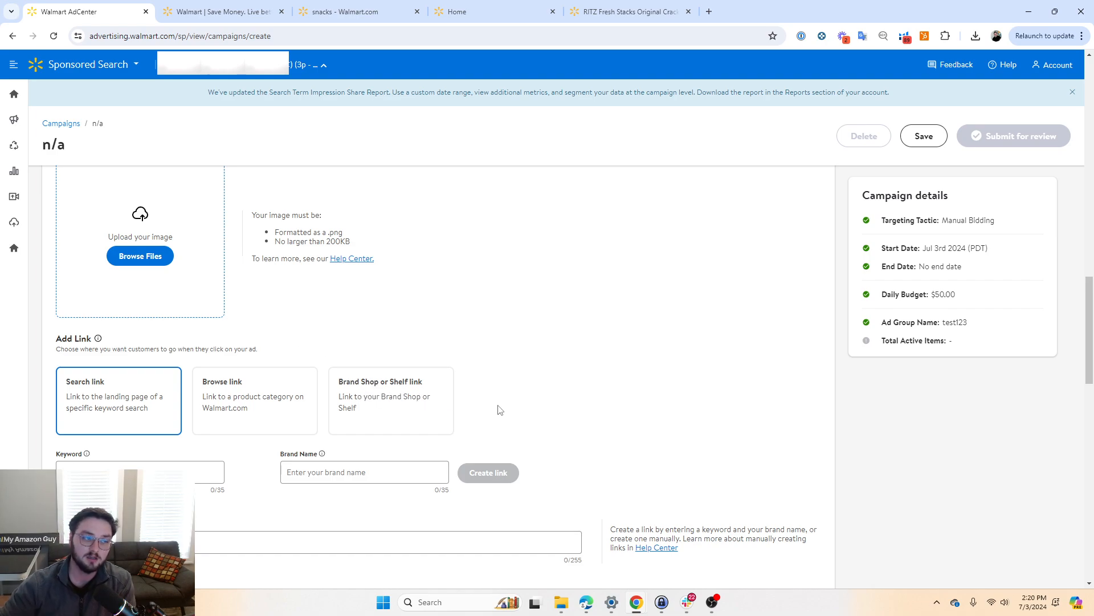
{"action": "left_click", "coordinate": [126, 66]}
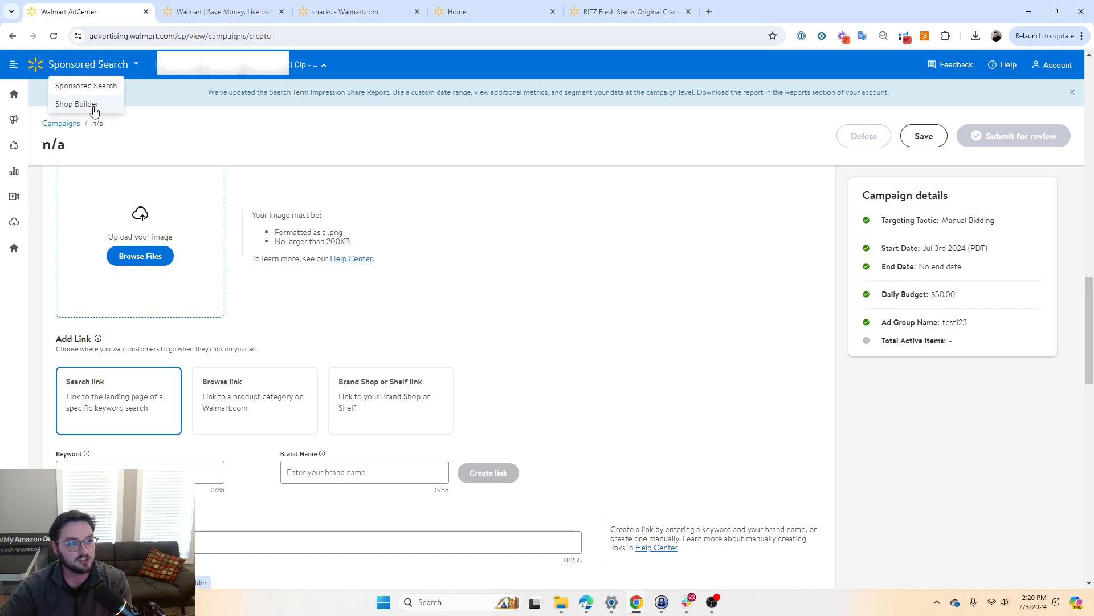
{"action": "left_click", "coordinate": [476, 206]}
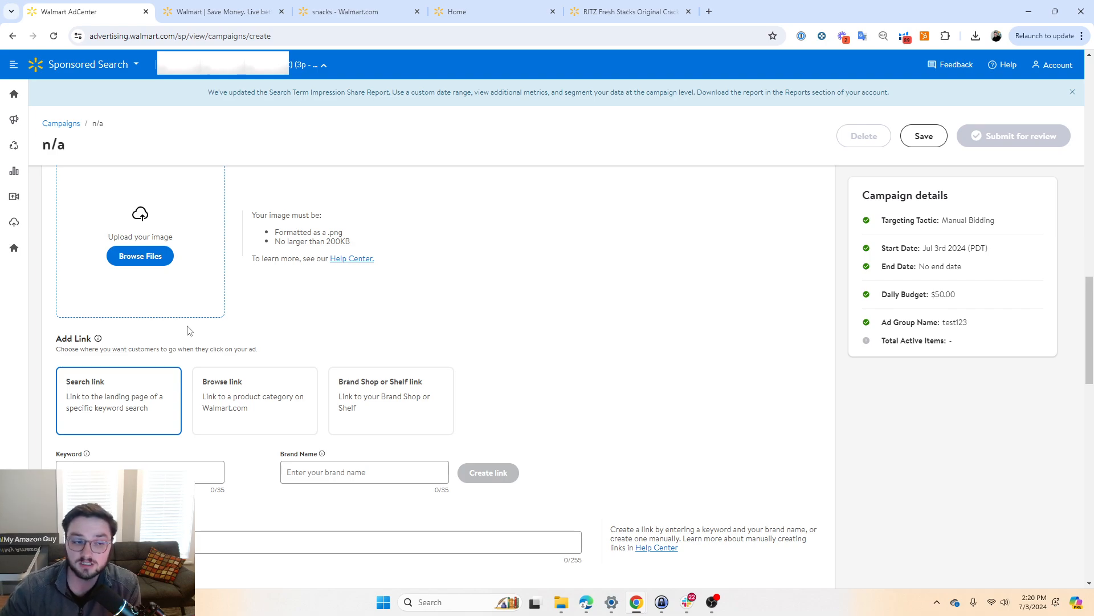
Look through the search link fields and the item list, and return to the campaign type choices.
{"action": "scroll", "coordinate": [486, 336], "scroll_direction": "down", "scroll_amount": 1}
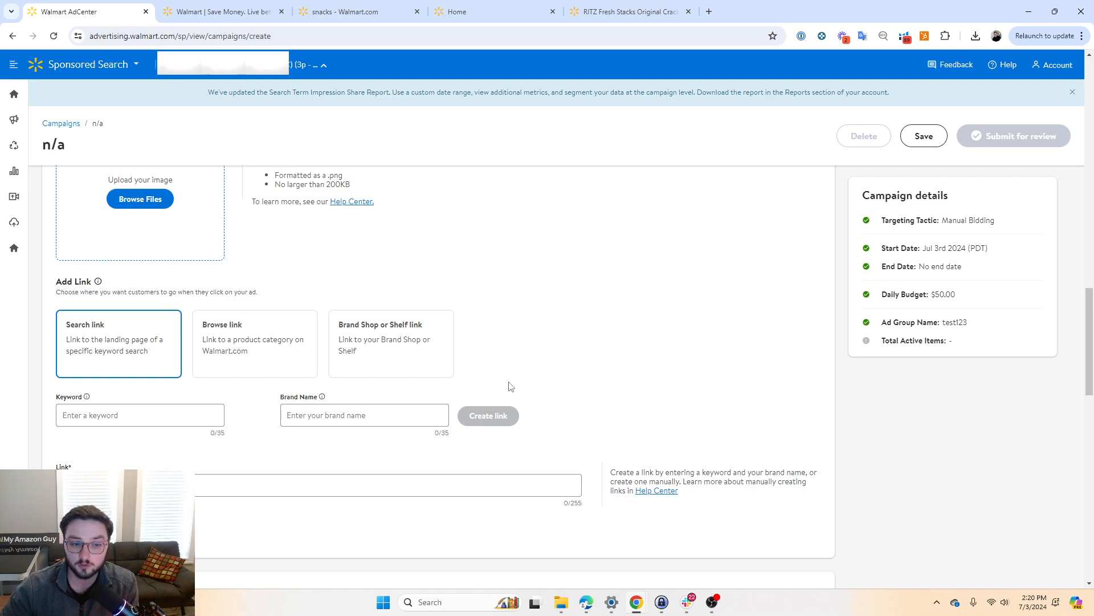
{"action": "scroll", "coordinate": [508, 384], "scroll_direction": "down", "scroll_amount": 3}
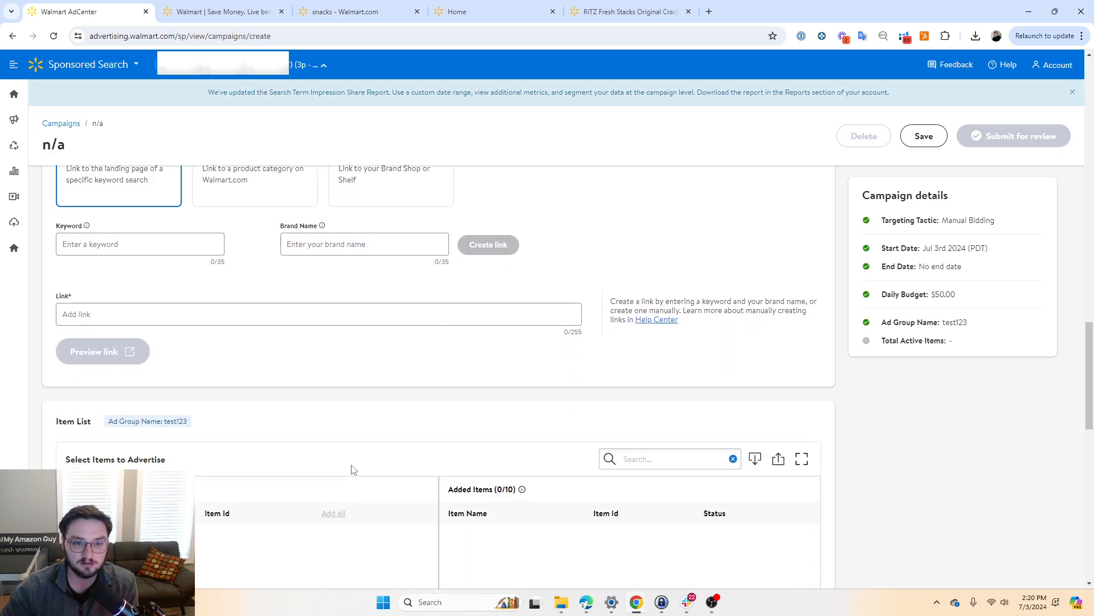
{"action": "scroll", "coordinate": [351, 469], "scroll_direction": "up", "scroll_amount": 10}
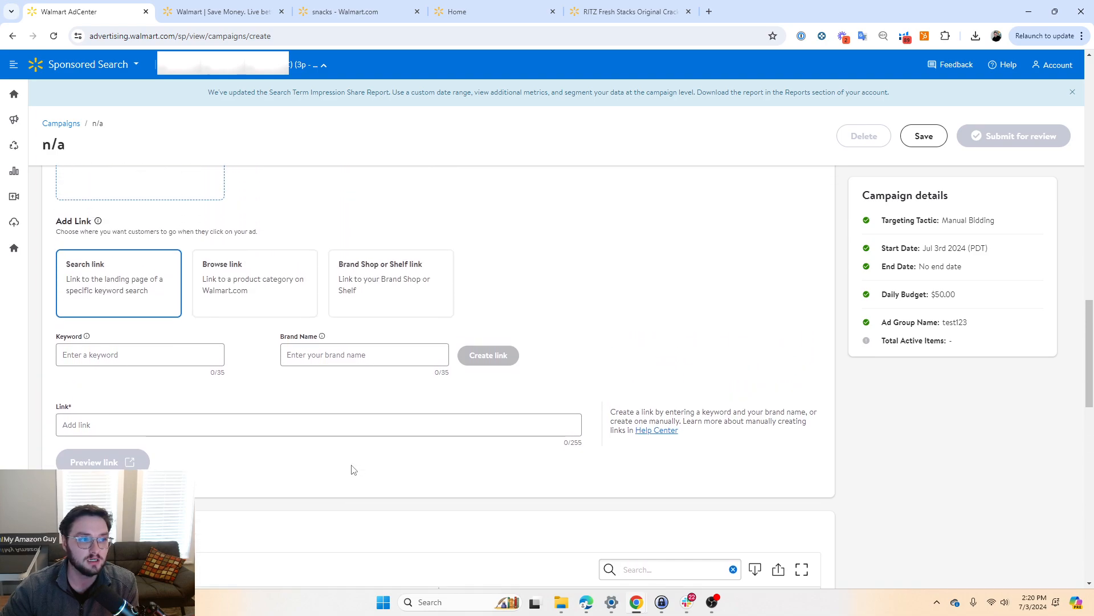
{"action": "scroll", "coordinate": [354, 464], "scroll_direction": "up", "scroll_amount": 5}
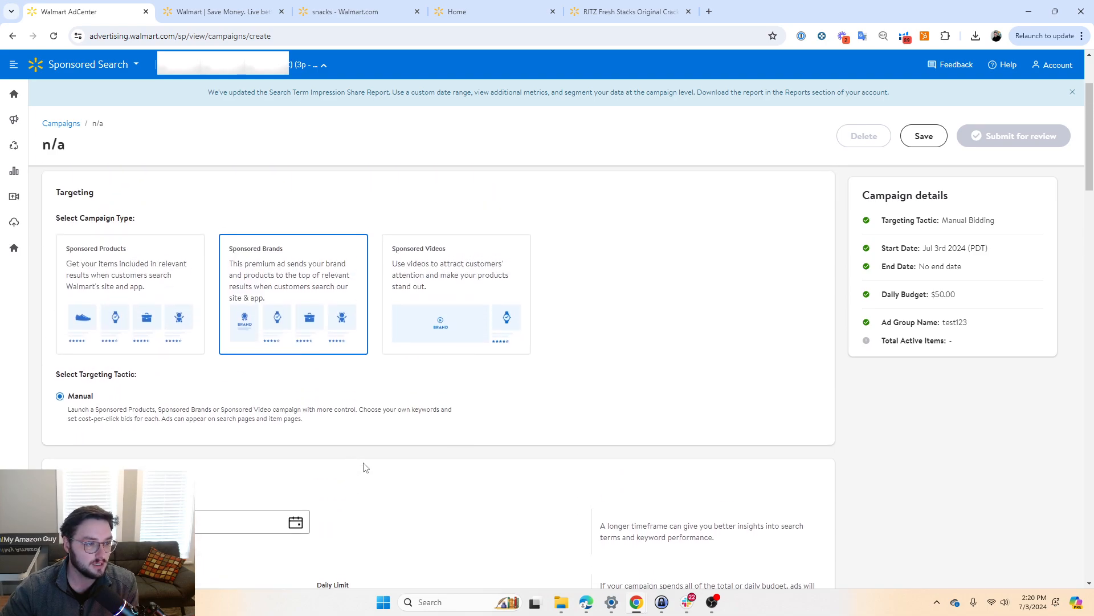
Switch the campaign type to Sponsored Videos and review its Manual targeting, budget, ad group and video selection sections.
{"action": "left_click", "coordinate": [460, 314]}
{"action": "left_click", "coordinate": [554, 364]}
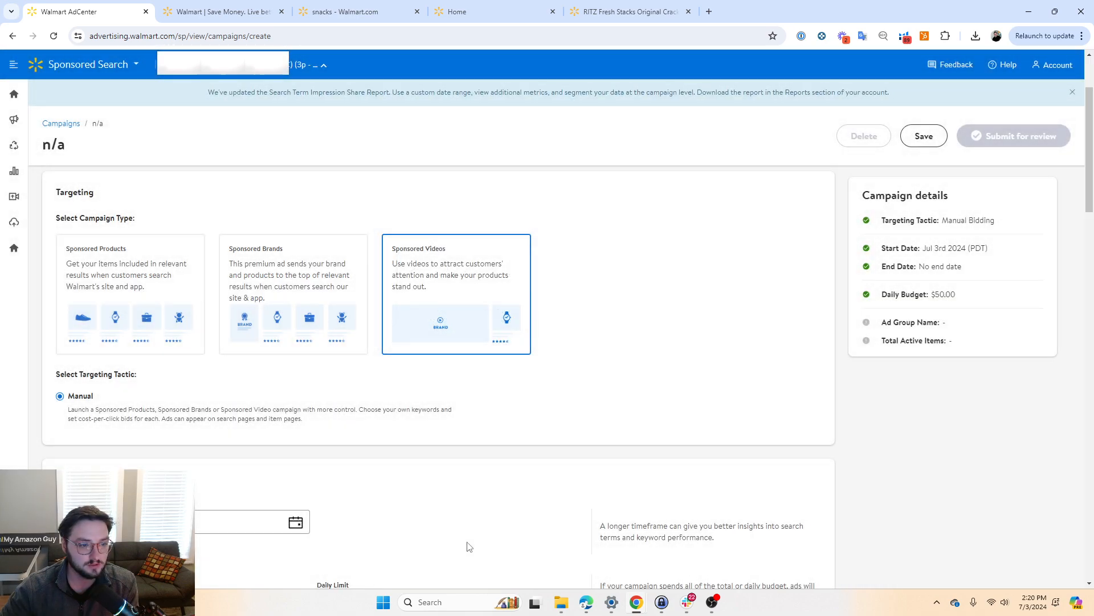
{"action": "scroll", "coordinate": [320, 464], "scroll_direction": "down", "scroll_amount": 2}
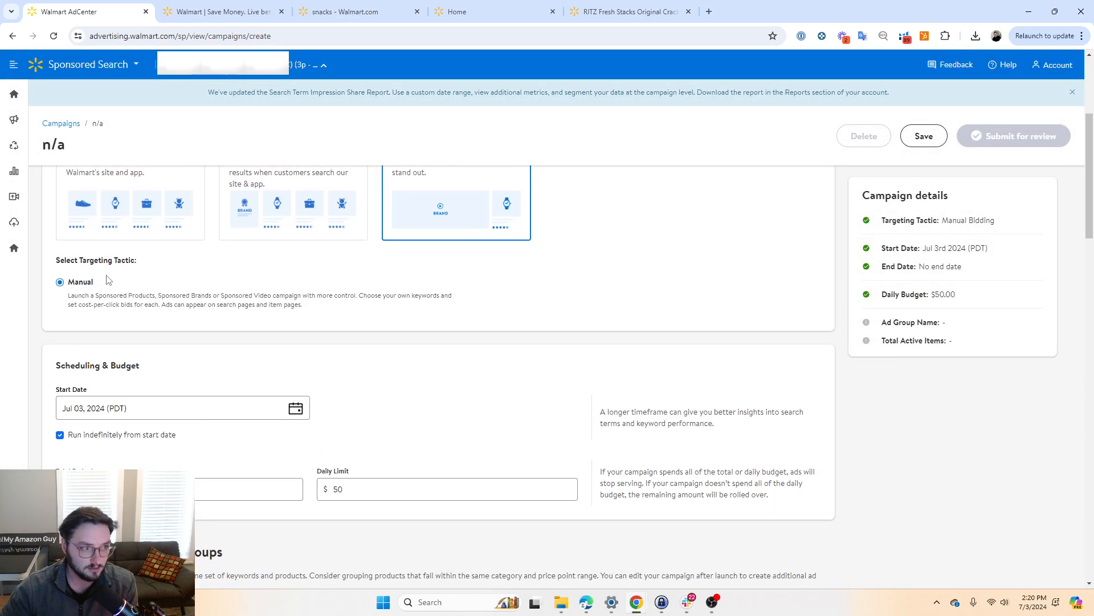
{"action": "scroll", "coordinate": [302, 357], "scroll_direction": "down", "scroll_amount": 6}
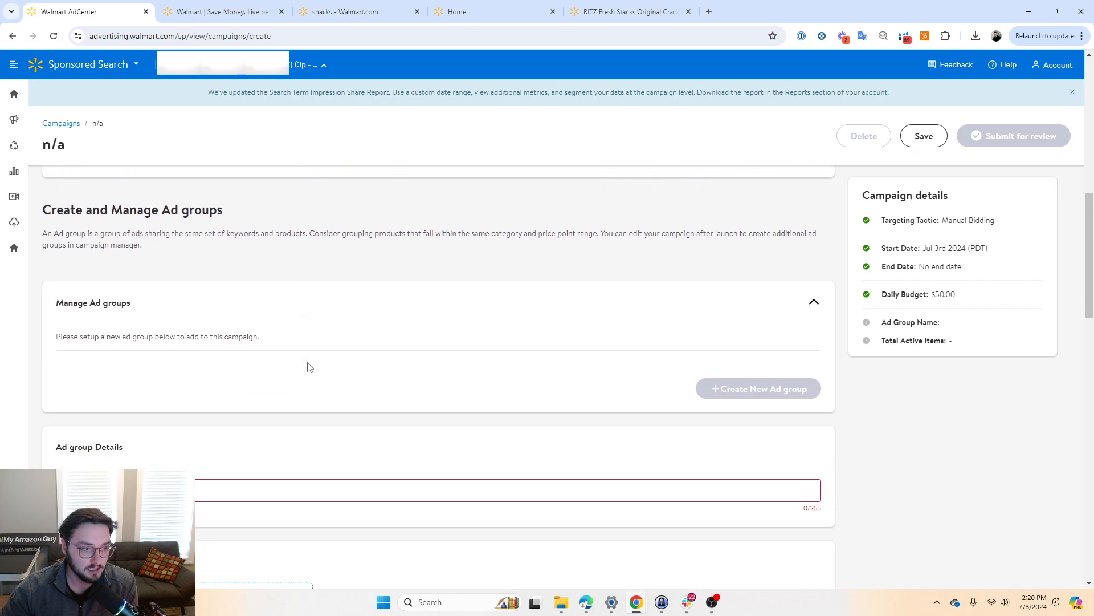
{"action": "scroll", "coordinate": [307, 367], "scroll_direction": "down", "scroll_amount": 5}
{"action": "mouse_move", "coordinate": [5, 378]}
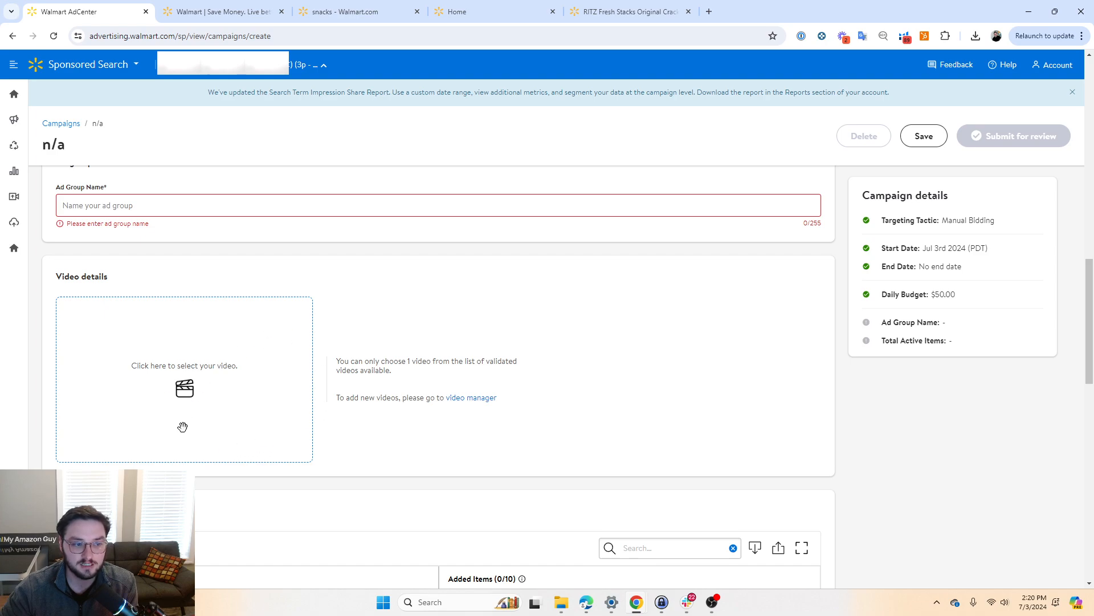
{"action": "scroll", "coordinate": [394, 337], "scroll_direction": "up", "scroll_amount": 1}
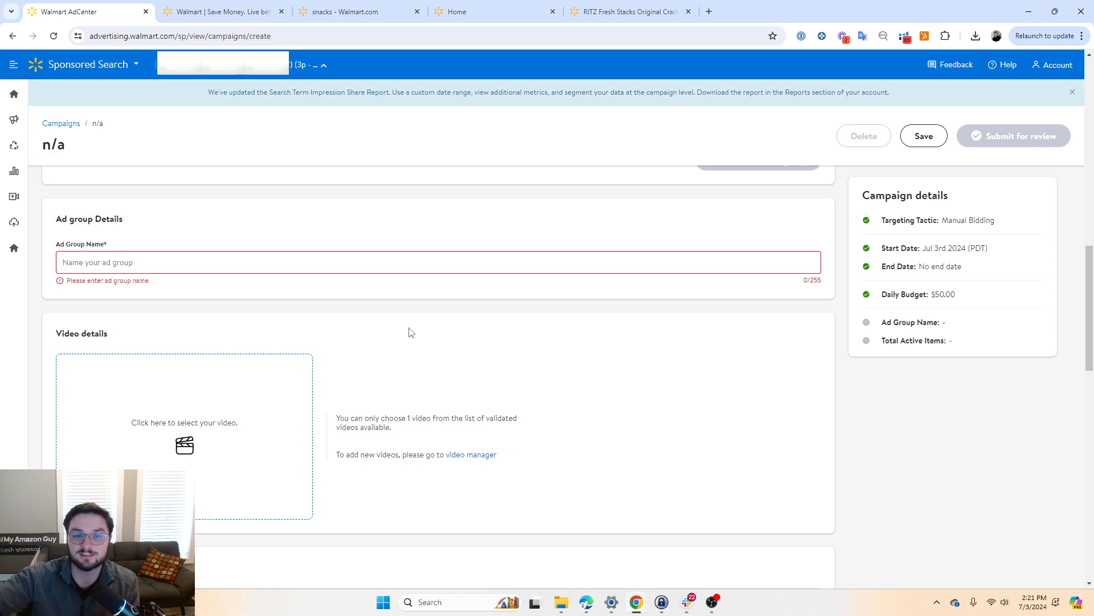
Examine the sponsored OREO video ad in the Walmart snacks search results and advance its product carousel.
{"action": "left_click", "coordinate": [358, 10]}
{"action": "scroll", "coordinate": [549, 408], "scroll_direction": "down", "scroll_amount": 2}
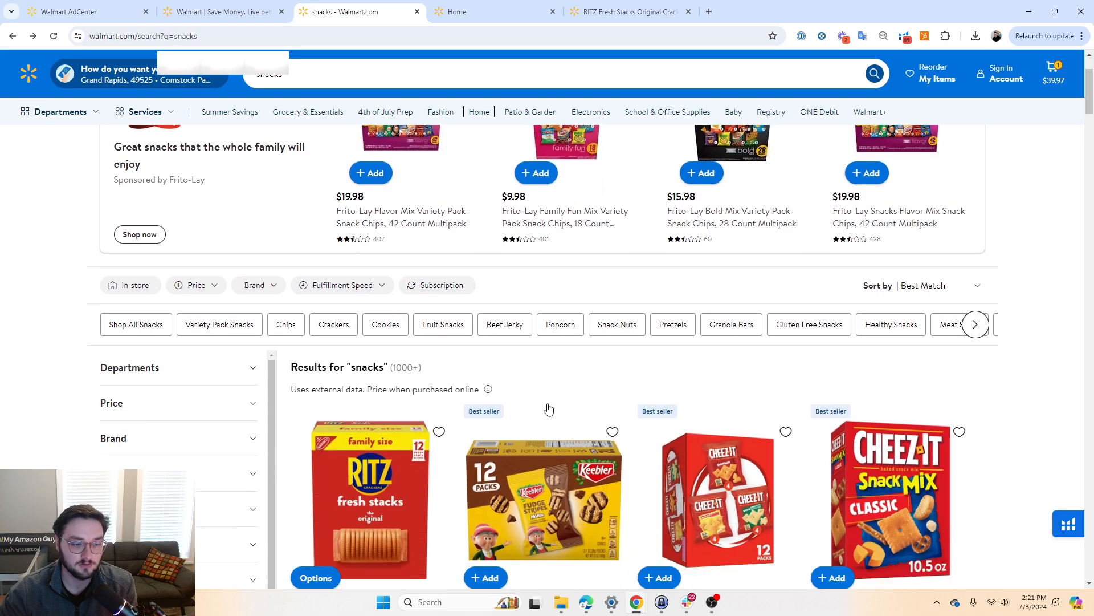
{"action": "scroll", "coordinate": [548, 427], "scroll_direction": "down", "scroll_amount": 14}
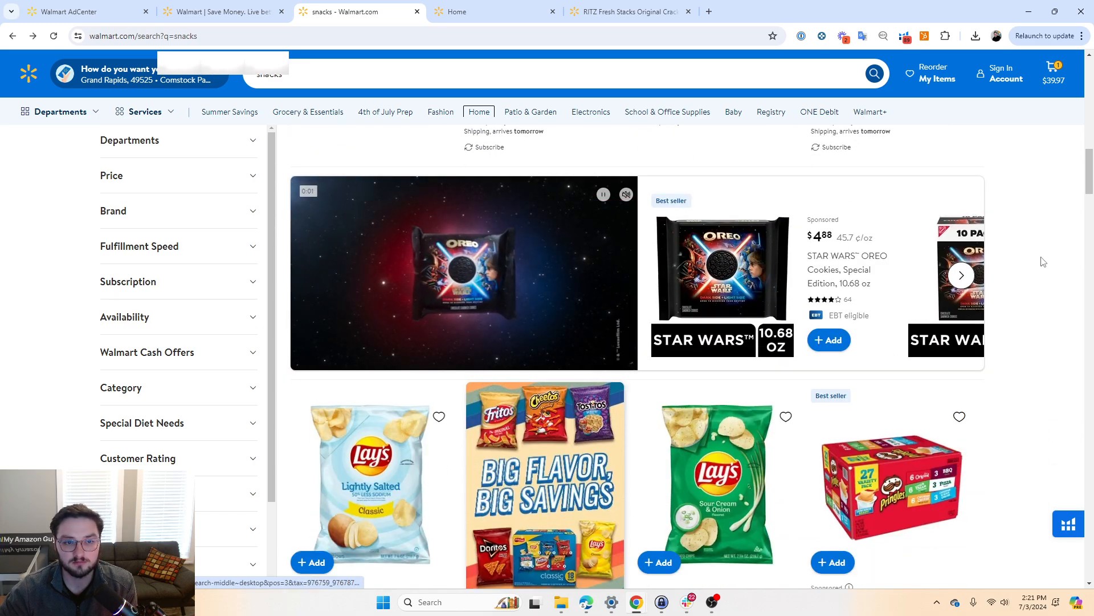
{"action": "left_click", "coordinate": [961, 275]}
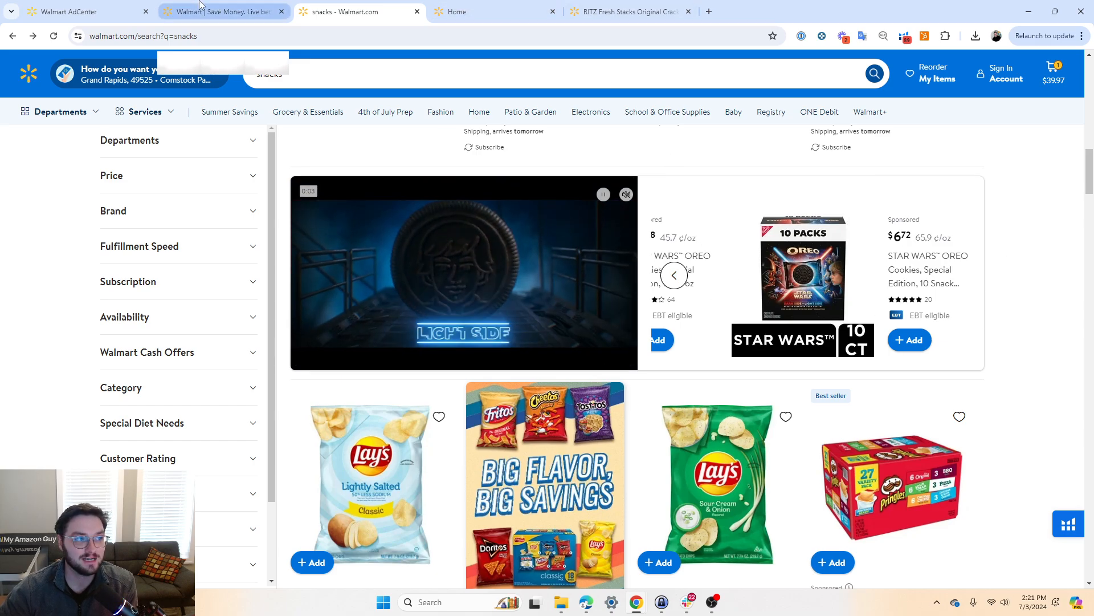
Return to Walmart AdCenter and switch the campaign type to Sponsored Products.
{"action": "left_click", "coordinate": [86, 11]}
{"action": "scroll", "coordinate": [301, 315], "scroll_direction": "up", "scroll_amount": 2}
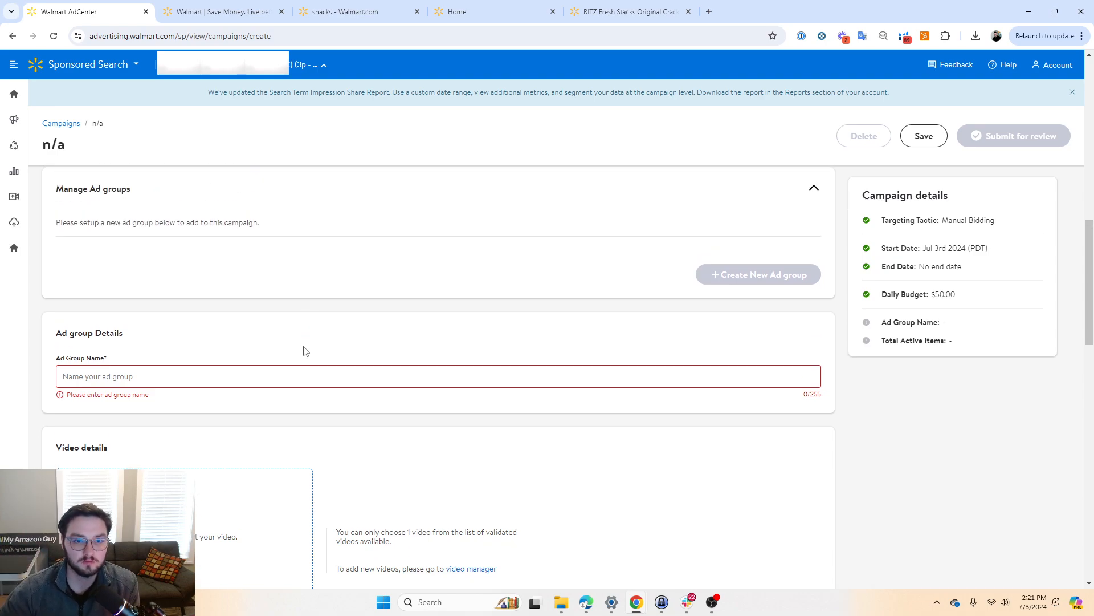
{"action": "scroll", "coordinate": [313, 358], "scroll_direction": "up", "scroll_amount": 3}
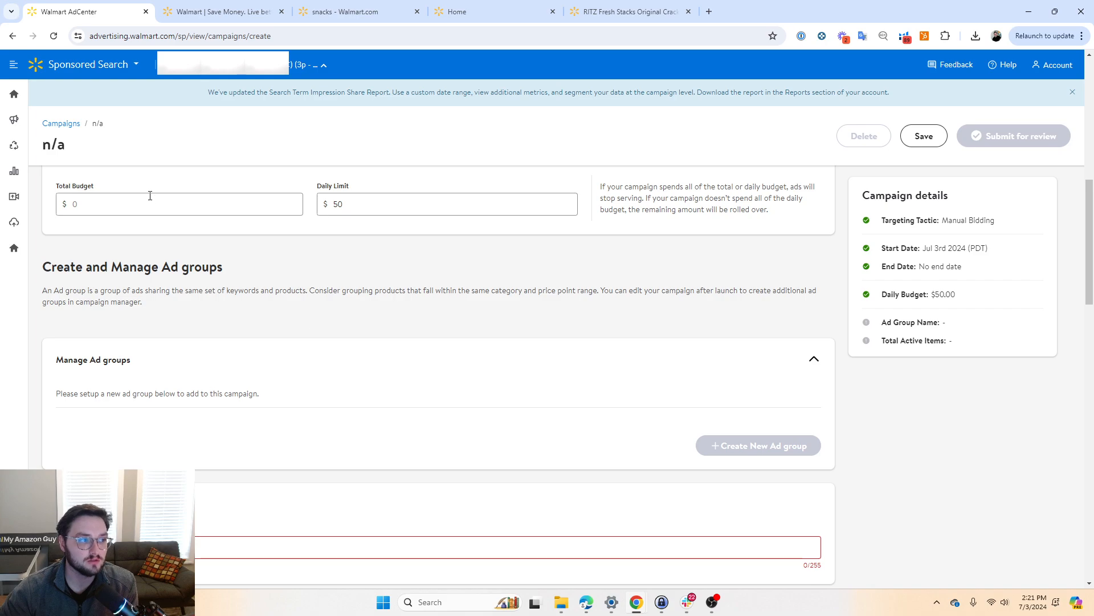
{"action": "scroll", "coordinate": [152, 228], "scroll_direction": "up", "scroll_amount": 5}
{"action": "left_click", "coordinate": [131, 206]}
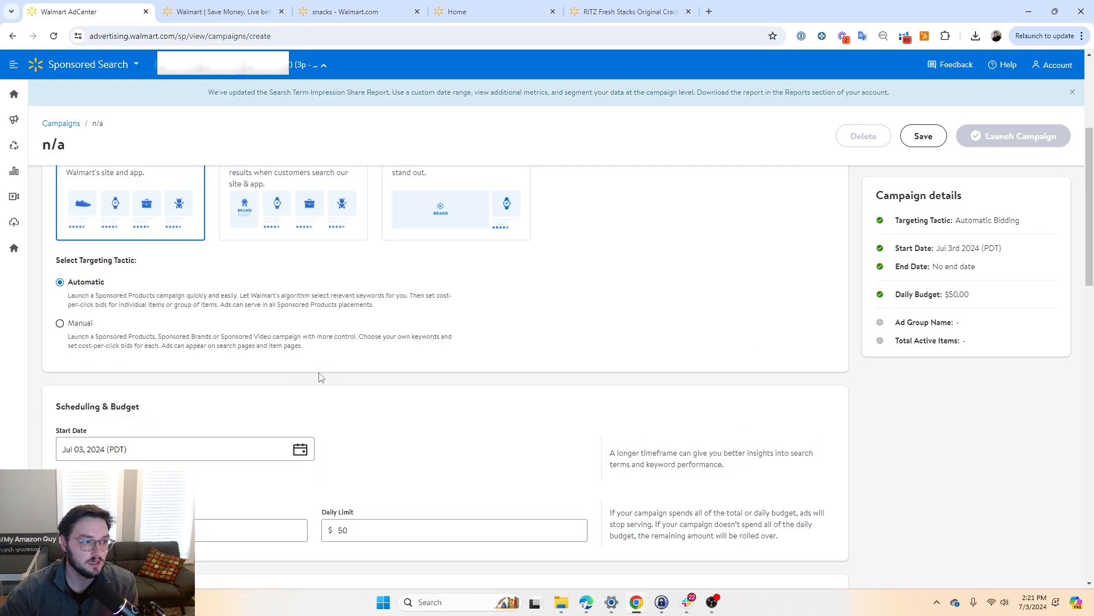
{"action": "scroll", "coordinate": [160, 290], "scroll_direction": "up", "scroll_amount": 1}
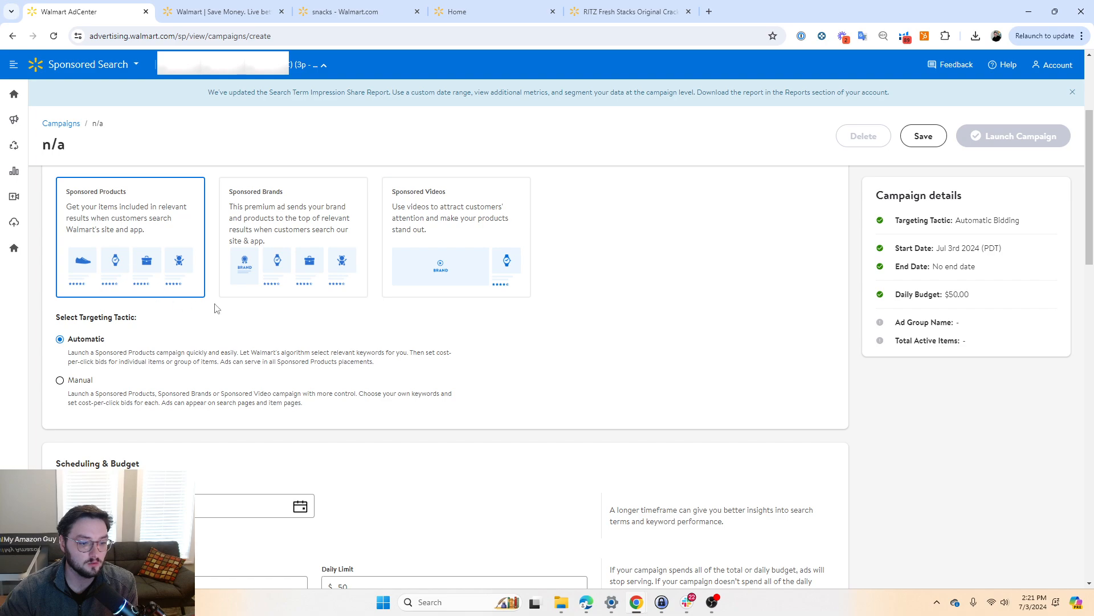
Review the Sponsored Products bid multipliers and point out the Search Ingrid and Buy-Box placements.
{"action": "scroll", "coordinate": [217, 308], "scroll_direction": "down", "scroll_amount": 10}
{"action": "scroll", "coordinate": [251, 302], "scroll_direction": "up", "scroll_amount": 3}
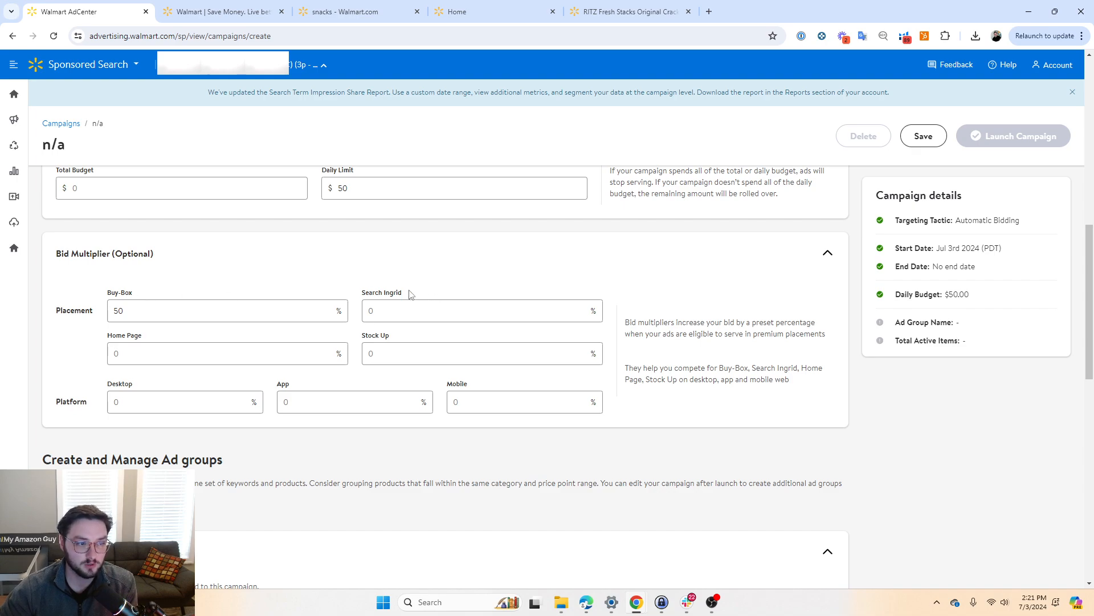
{"action": "left_click_drag", "start_coordinate": [409, 290], "coordinate": [360, 290]}
{"action": "left_click_drag", "start_coordinate": [187, 291], "coordinate": [100, 295]}
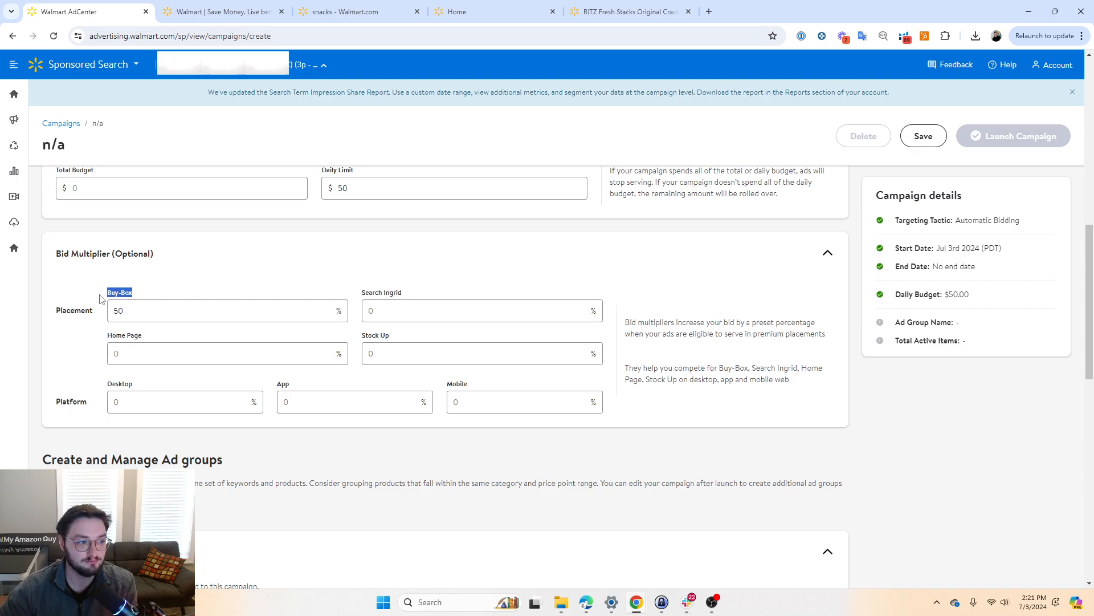
{"action": "left_click", "coordinate": [217, 287]}
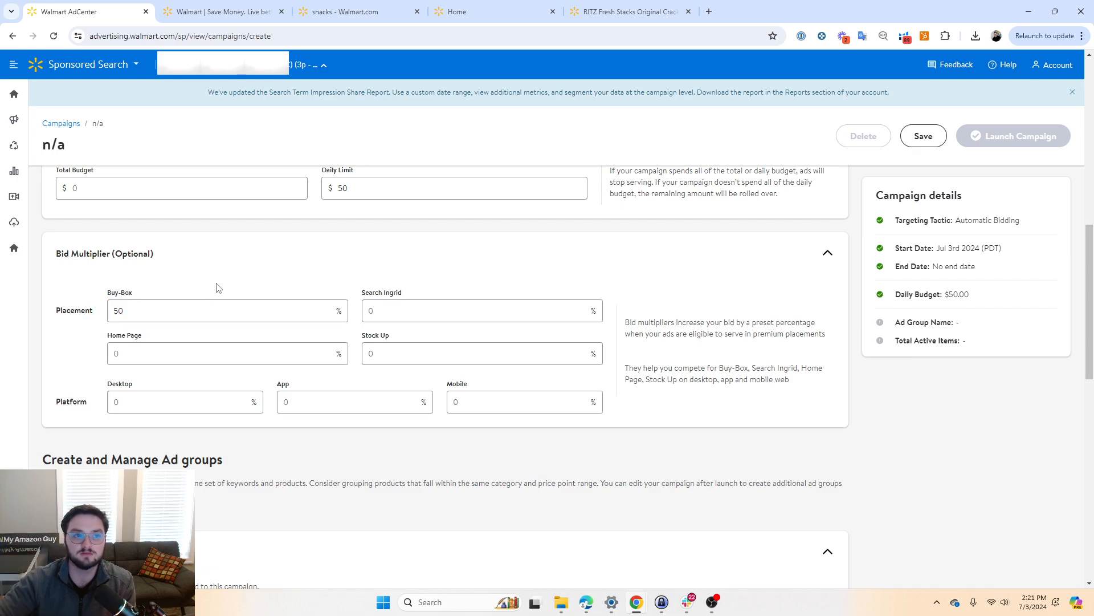
Compare the sponsored placements in the Walmart snacks search results with those on the RITZ Fresh Stacks product page.
{"action": "left_click", "coordinate": [321, 6]}
{"action": "scroll", "coordinate": [570, 342], "scroll_direction": "up", "scroll_amount": 10}
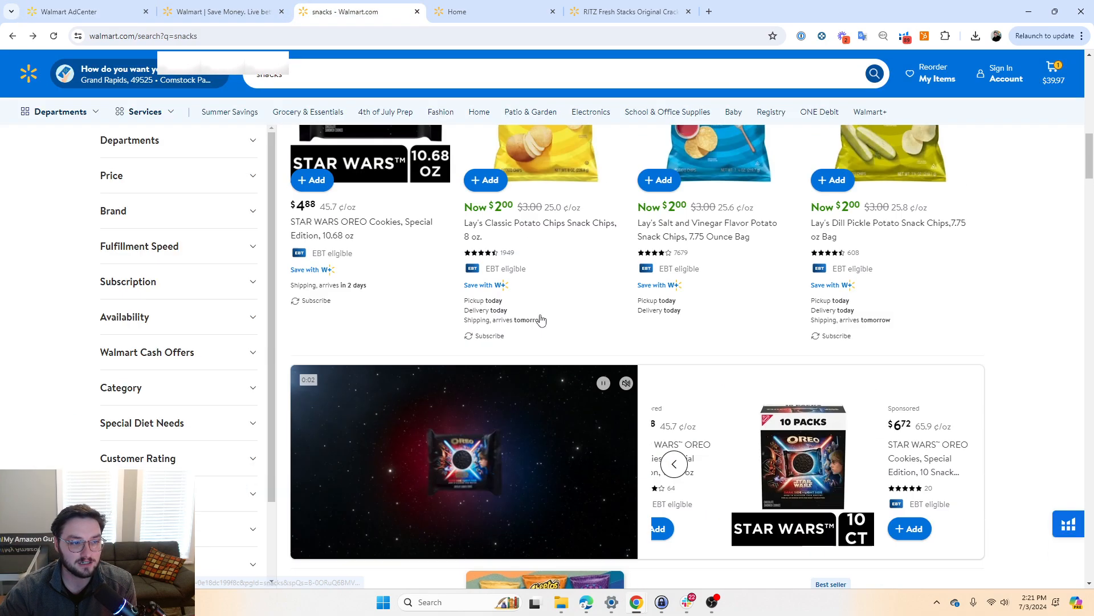
{"action": "scroll", "coordinate": [606, 355], "scroll_direction": "down", "scroll_amount": 3}
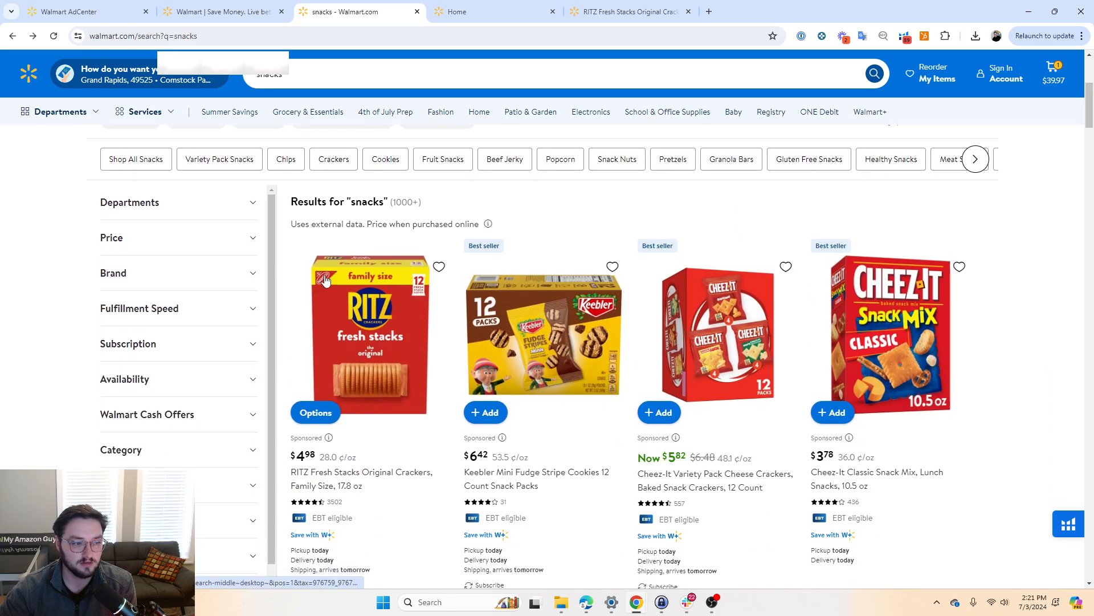
{"action": "left_click", "coordinate": [693, 5]}
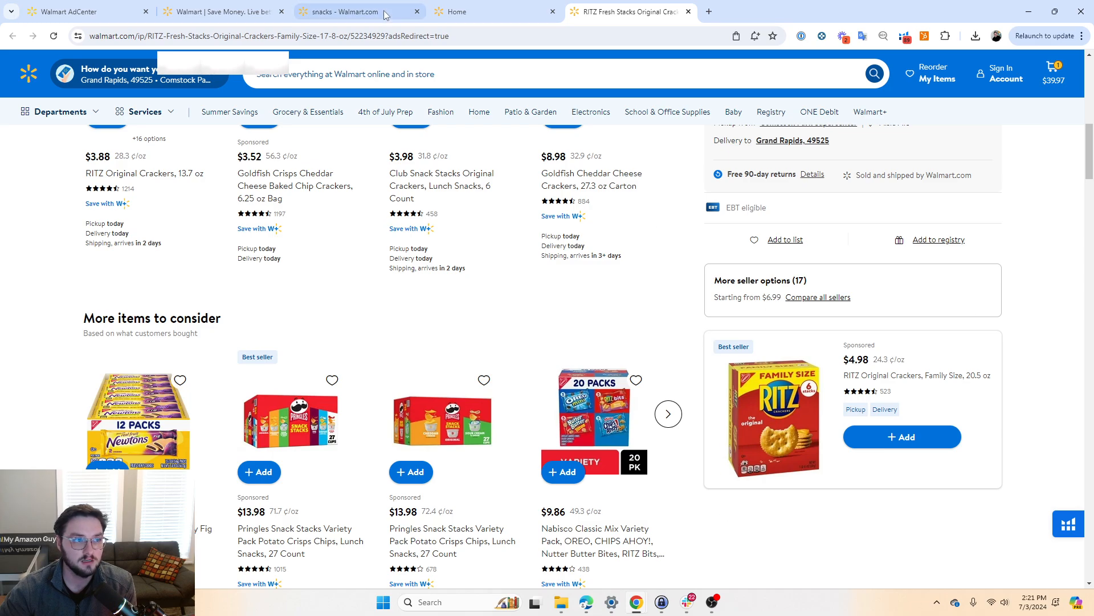
{"action": "left_click", "coordinate": [342, 11]}
{"action": "scroll", "coordinate": [474, 342], "scroll_direction": "up", "scroll_amount": 2}
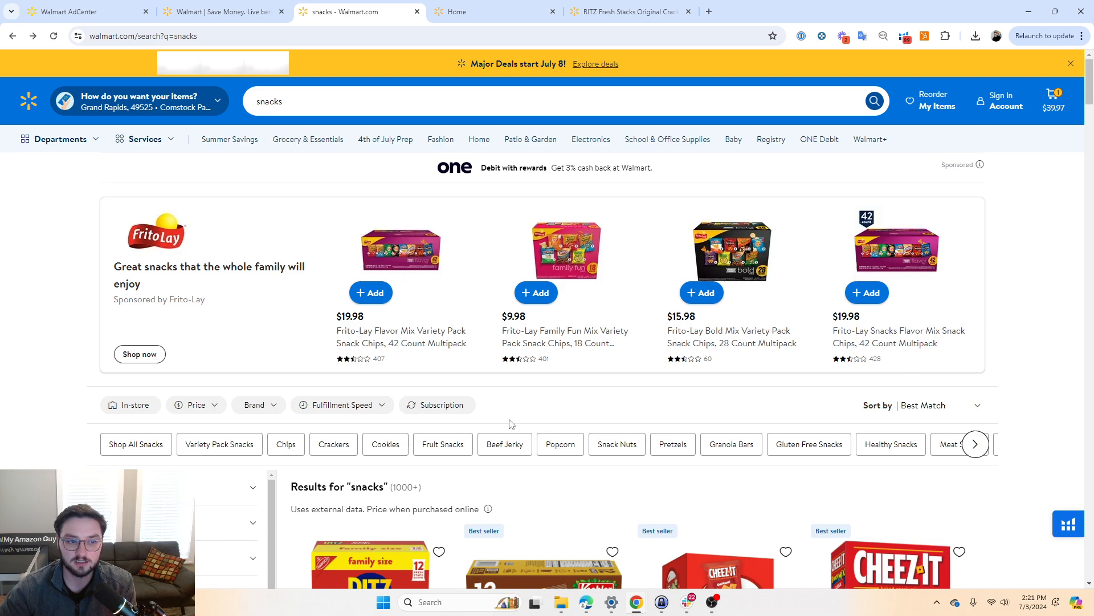
Point out the snacks search term and the search results page's URL on Walmart.com.
{"action": "left_click", "coordinate": [311, 113]}
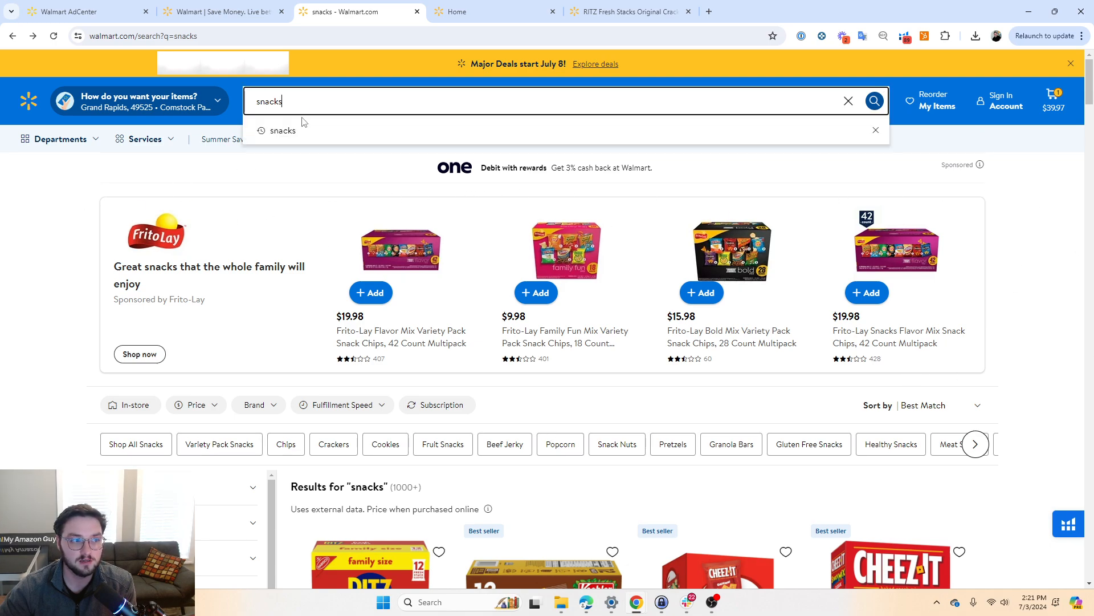
{"action": "left_click", "coordinate": [80, 225]}
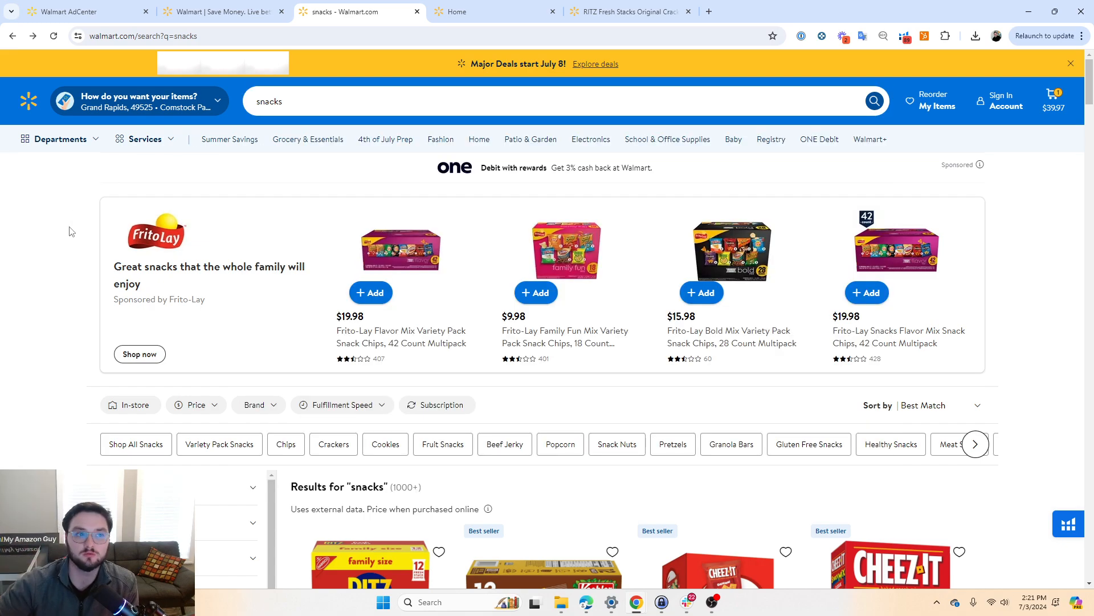
{"action": "left_click", "coordinate": [127, 34]}
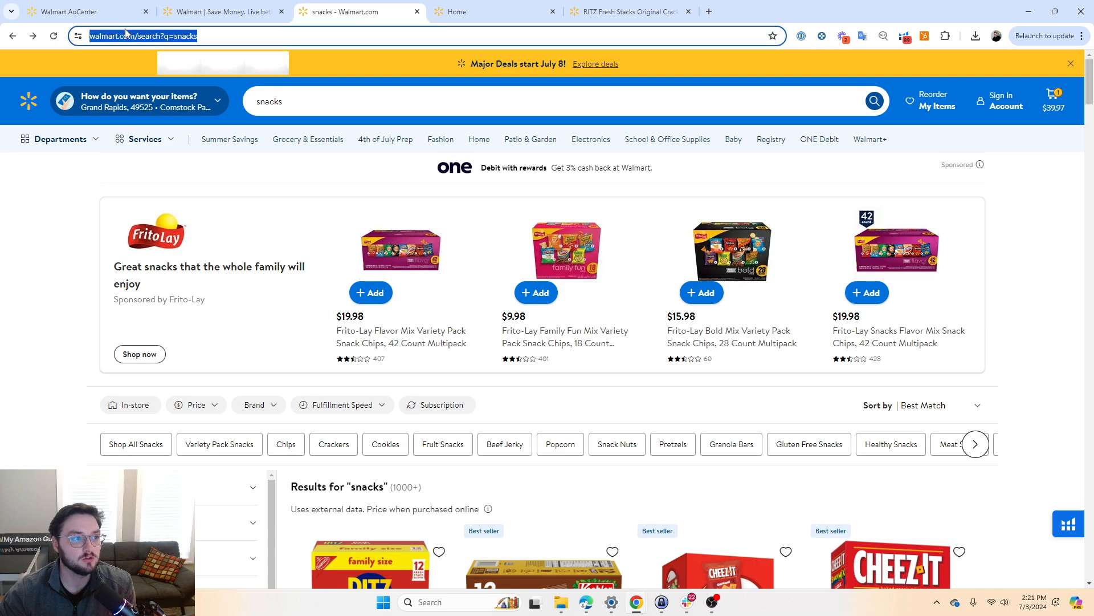
{"action": "left_click", "coordinate": [48, 219]}
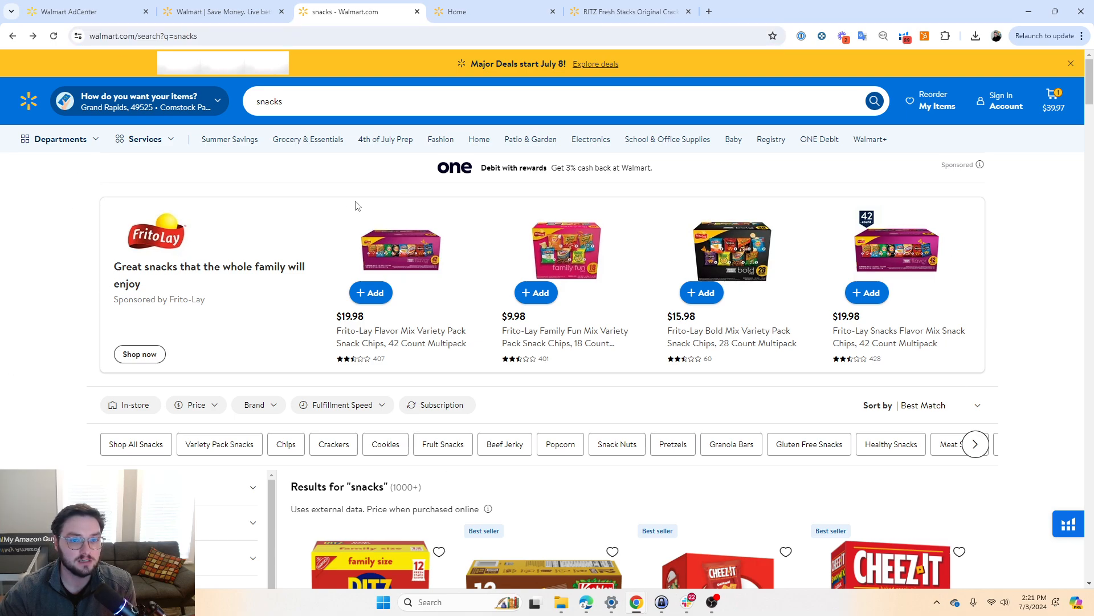
Return to Walmart AdCenter and open the All Campaigns overview with its performance metrics and chart.
{"action": "left_click", "coordinate": [41, 7]}
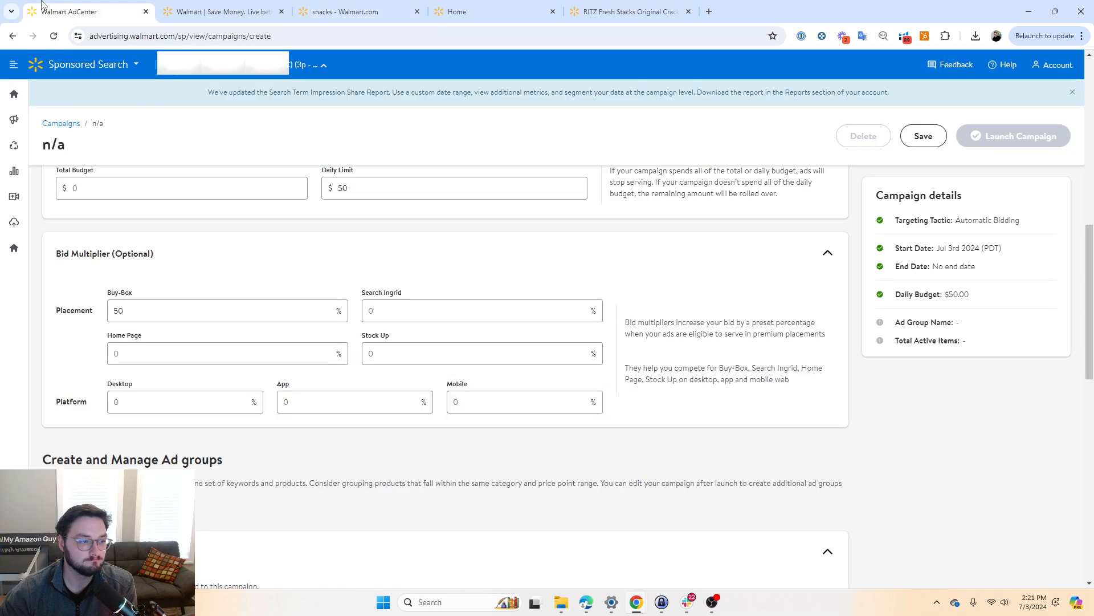
{"action": "mouse_move", "coordinate": [21, 160]}
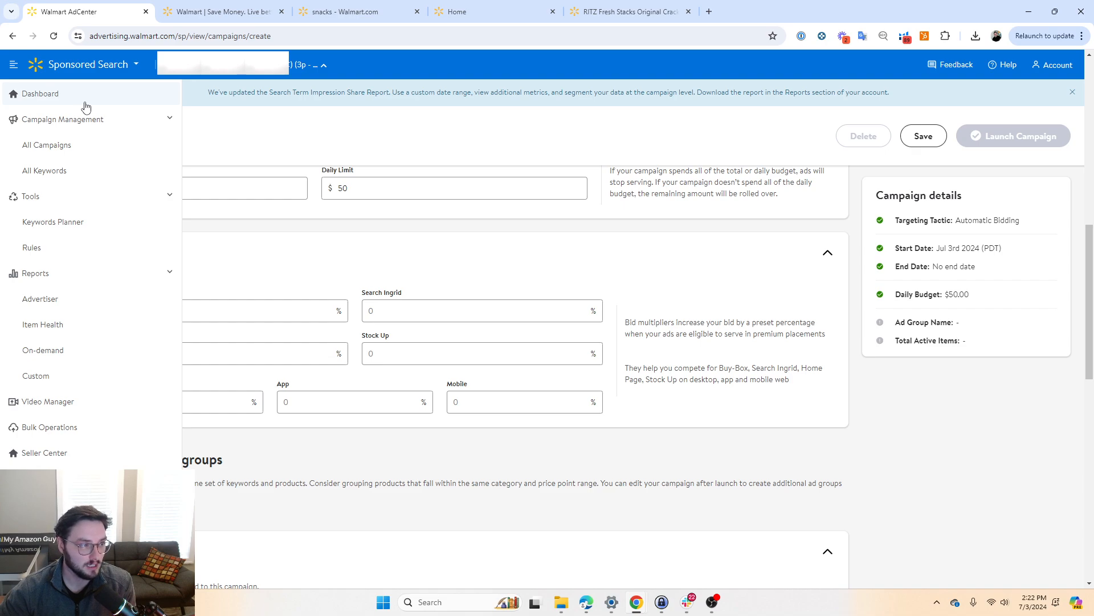
{"action": "left_click", "coordinate": [51, 147]}
{"action": "left_click", "coordinate": [503, 363]}
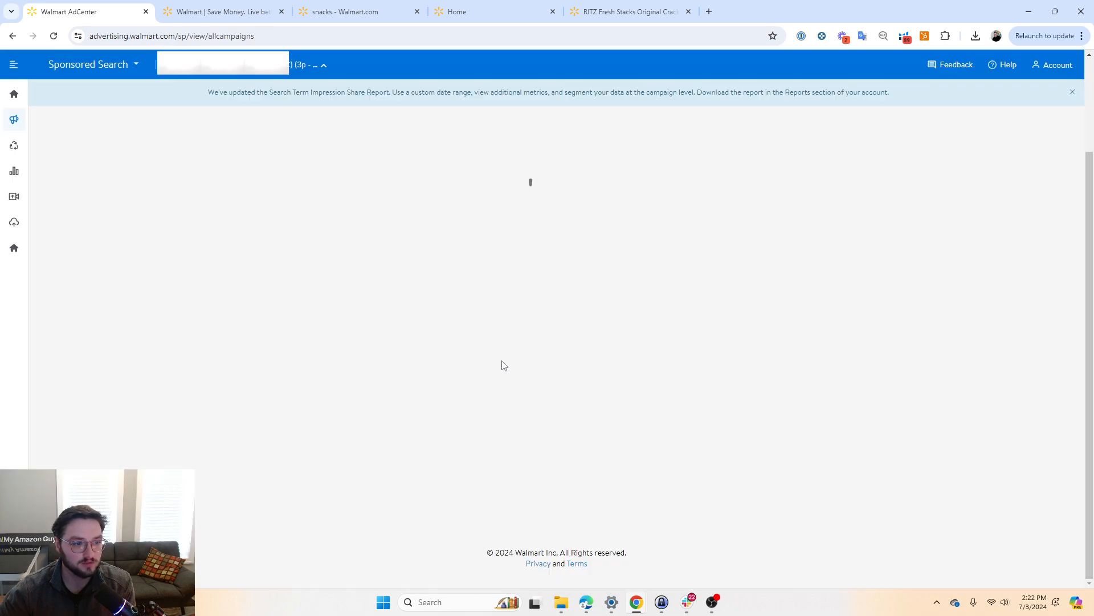
{"action": "scroll", "coordinate": [717, 355], "scroll_direction": "down", "scroll_amount": 1}
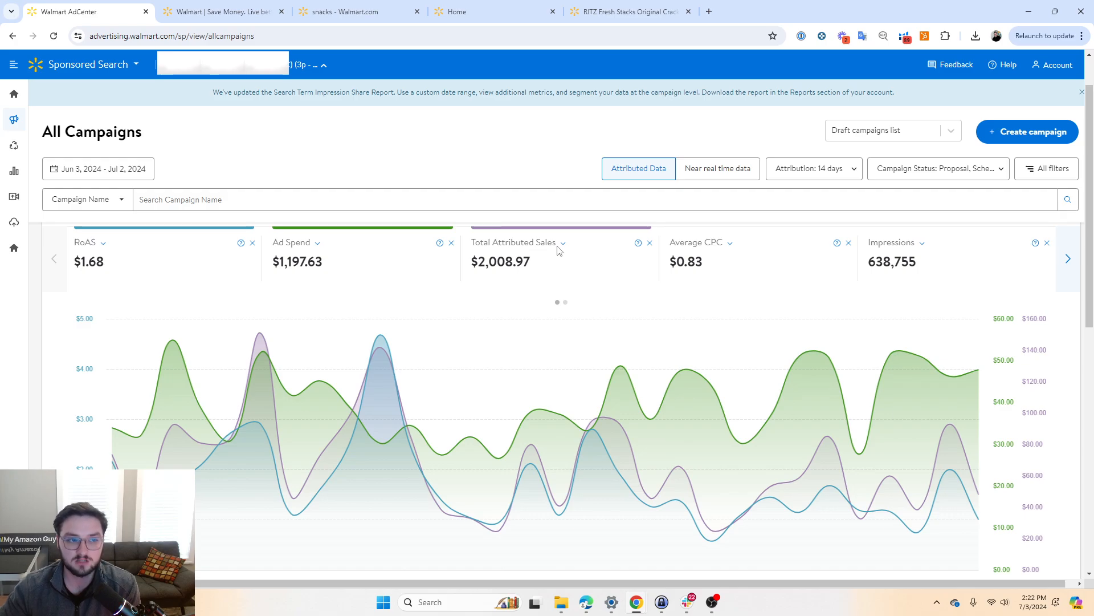
Switch to the RITZ Fresh Stacks product page on Walmart.com and view it from the sponsored items up to the main listing.
{"action": "left_click", "coordinate": [610, 7]}
{"action": "scroll", "coordinate": [553, 245], "scroll_direction": "up", "scroll_amount": 8}
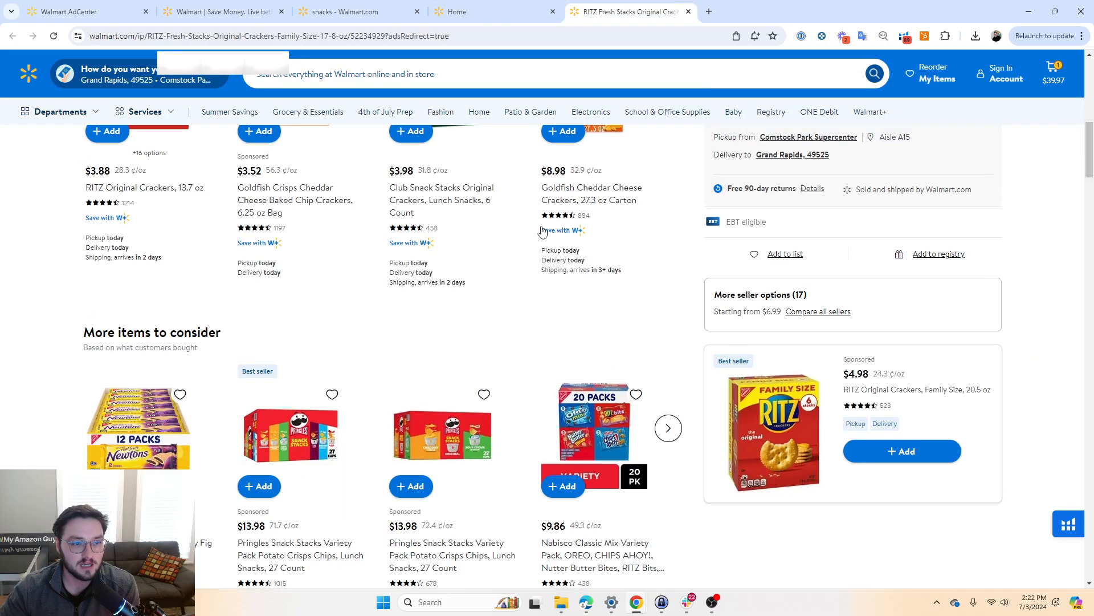
{"action": "scroll", "coordinate": [557, 253], "scroll_direction": "up", "scroll_amount": 5}
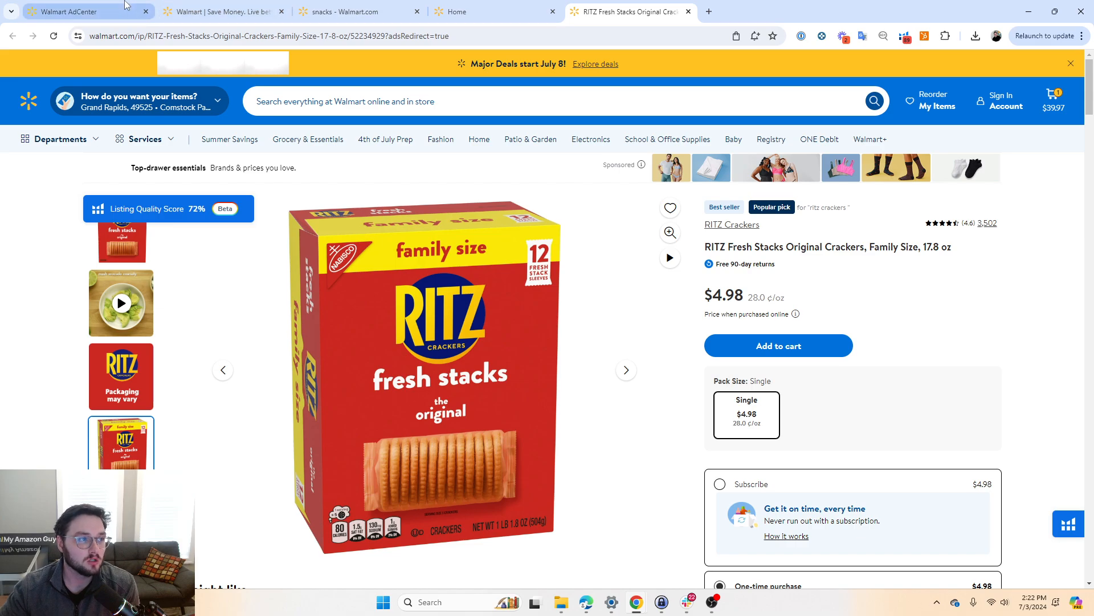
Return to the All Campaigns overview in Walmart AdCenter and read the definition of Total Attributed Sales.
{"action": "left_click", "coordinate": [85, 11]}
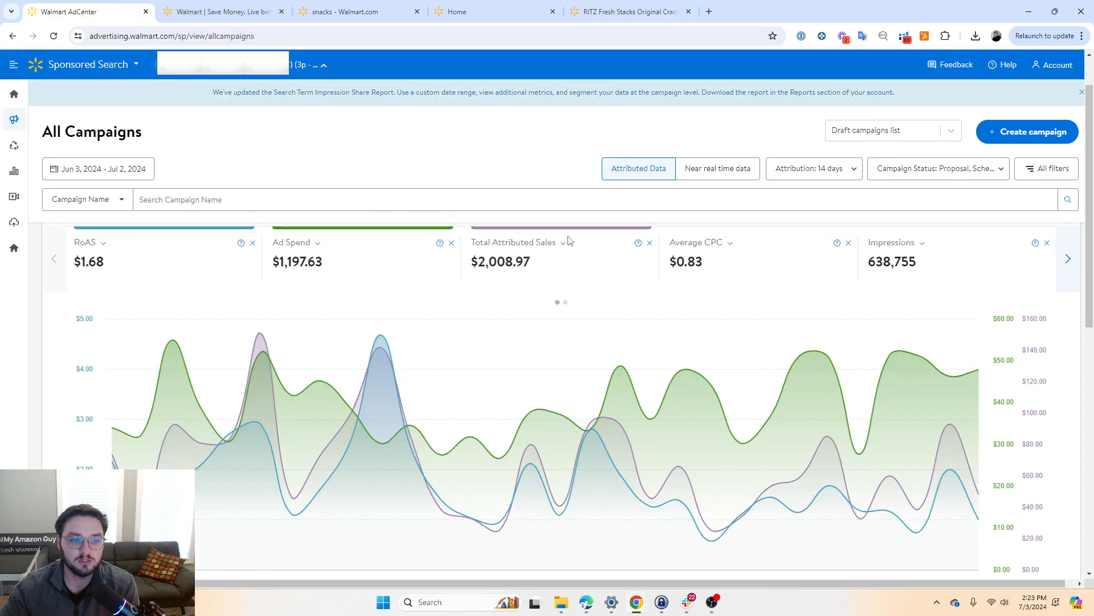
{"action": "left_click", "coordinate": [638, 243]}
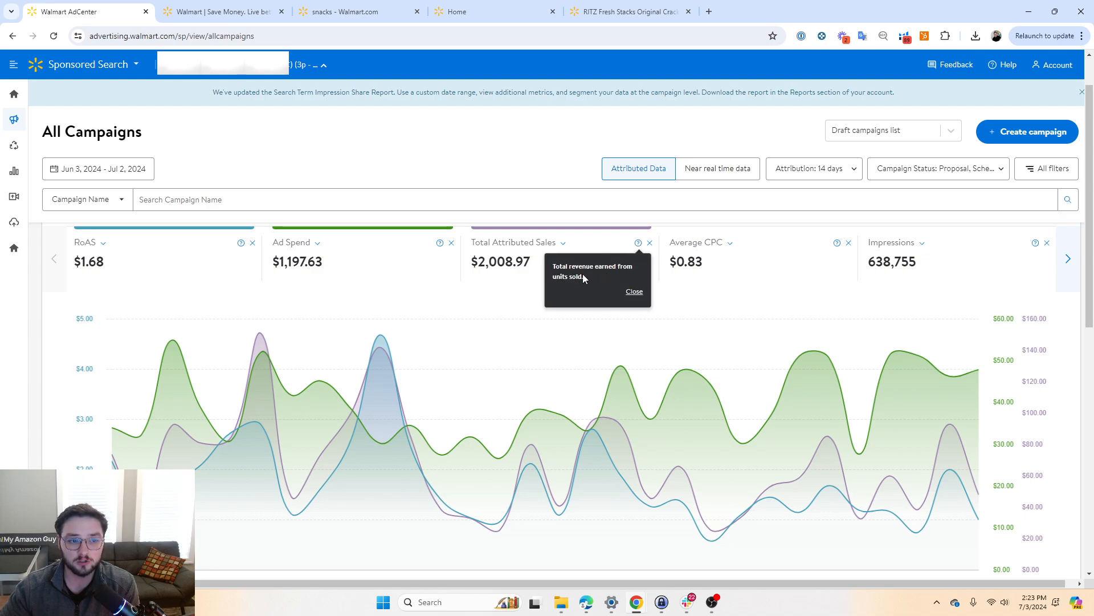
{"action": "left_click", "coordinate": [635, 292]}
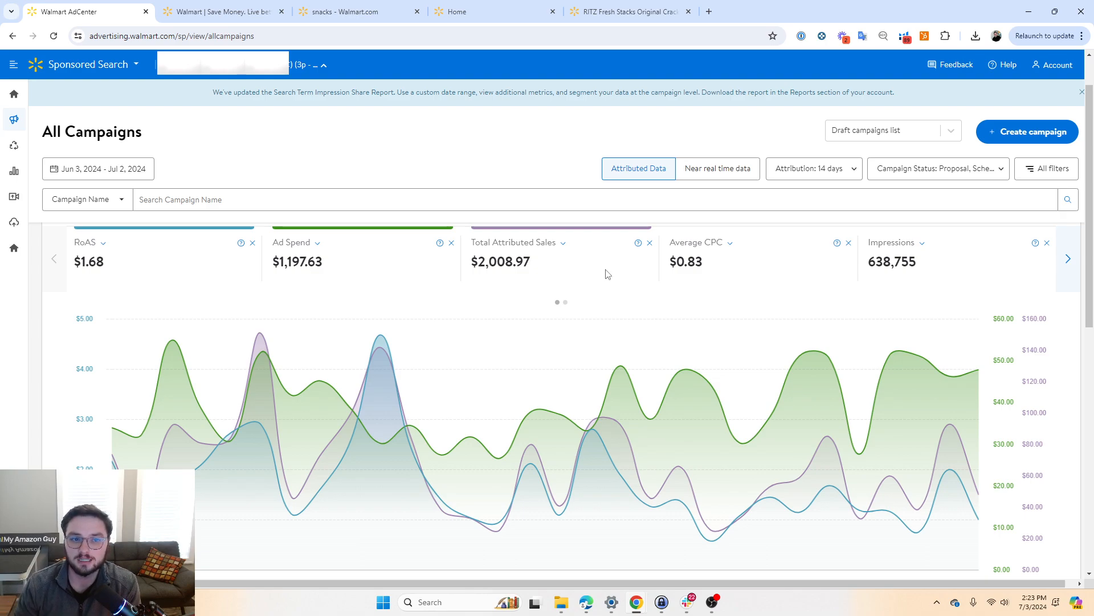
Apply a 30-day attribution window to the campaign metrics, and switch the overview to near real time data.
{"action": "left_click", "coordinate": [831, 175]}
{"action": "left_click", "coordinate": [798, 213]}
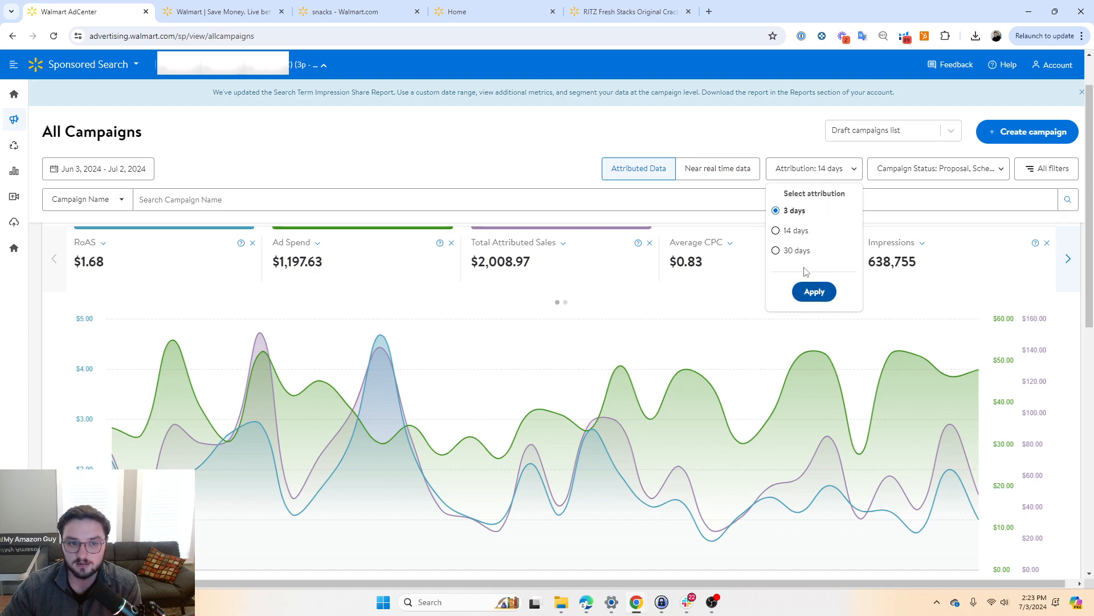
{"action": "left_click", "coordinate": [802, 251]}
{"action": "left_click", "coordinate": [814, 292]}
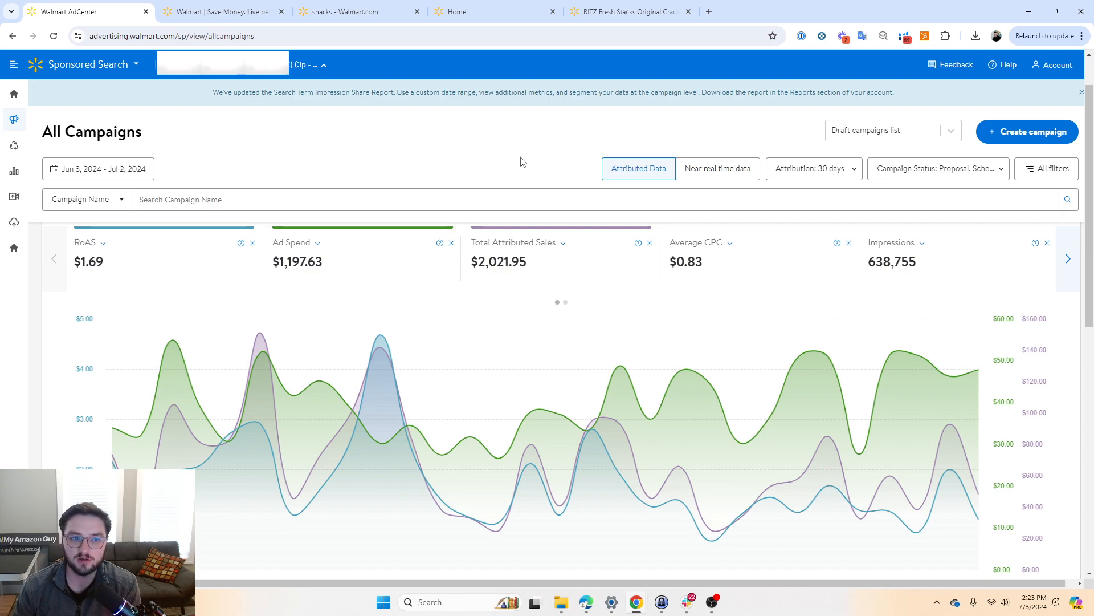
{"action": "left_click", "coordinate": [689, 169]}
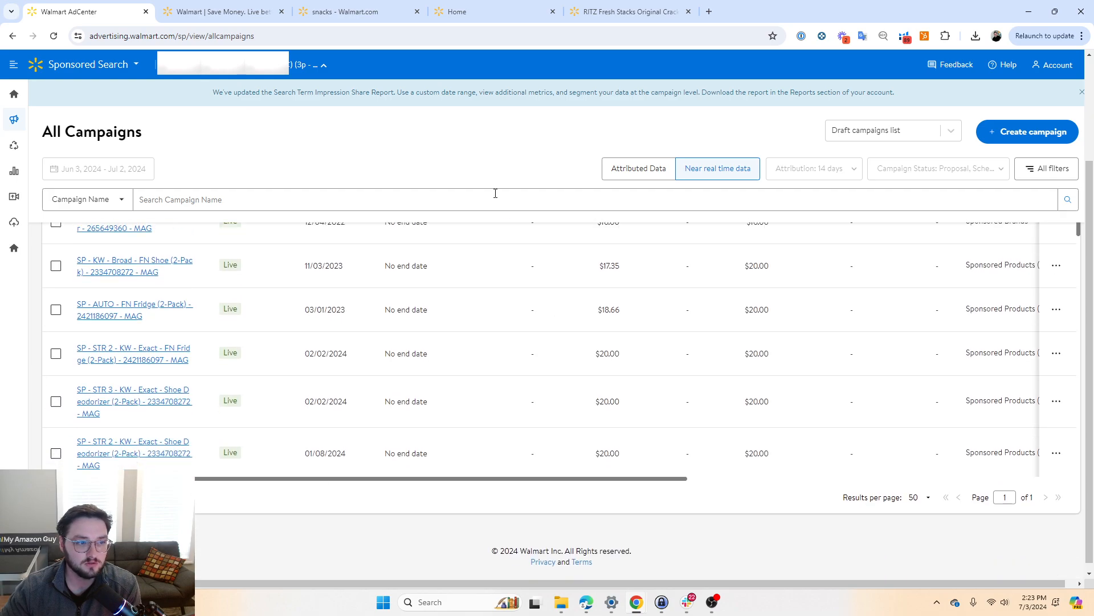
Switch the campaign overview back to attributed data and look through both sets of performance summary metrics.
{"action": "left_click", "coordinate": [657, 170]}
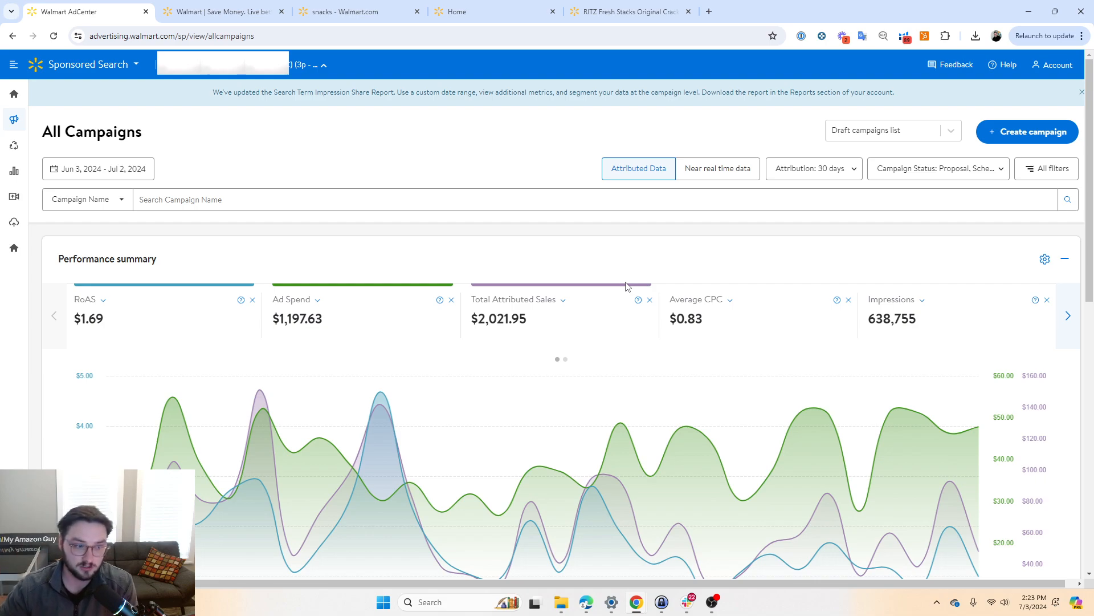
{"action": "scroll", "coordinate": [590, 257], "scroll_direction": "down", "scroll_amount": 1}
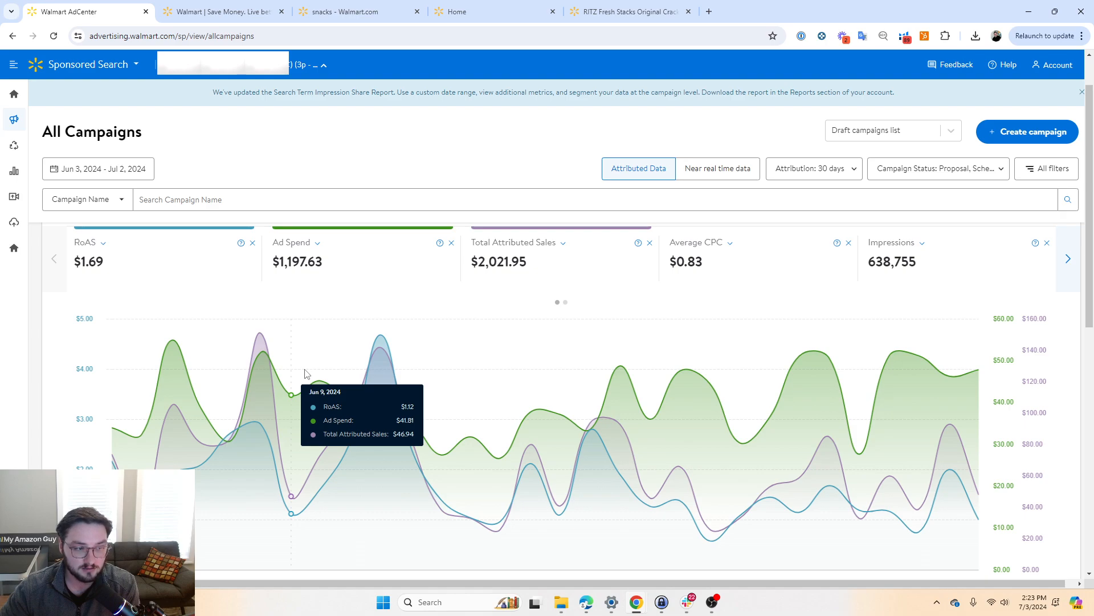
{"action": "left_click", "coordinate": [1069, 255]}
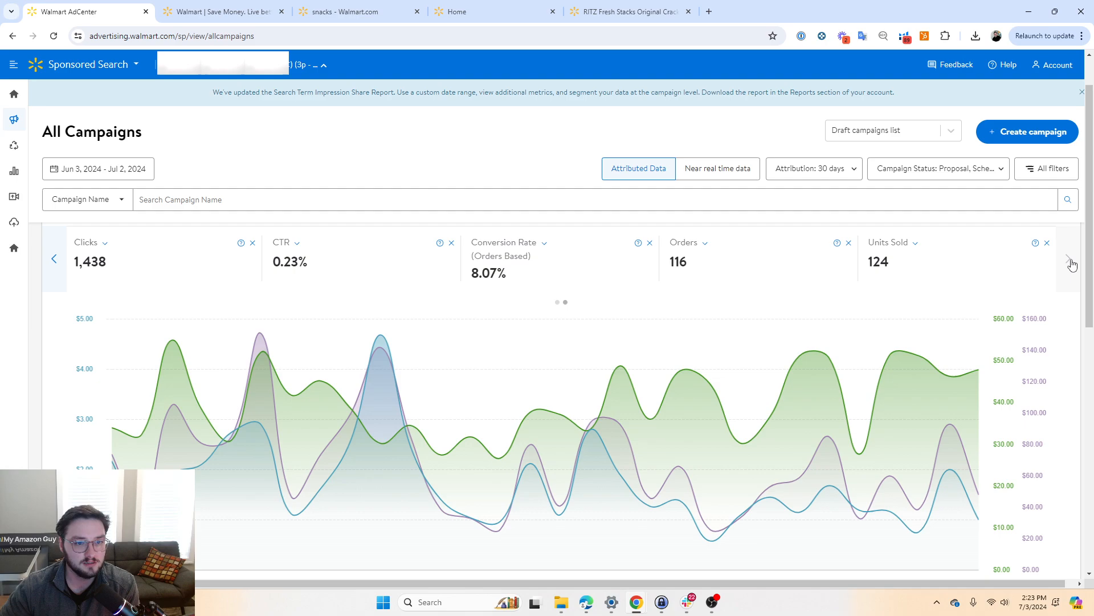
{"action": "mouse_move", "coordinate": [2, 270]}
{"action": "left_click", "coordinate": [55, 258]}
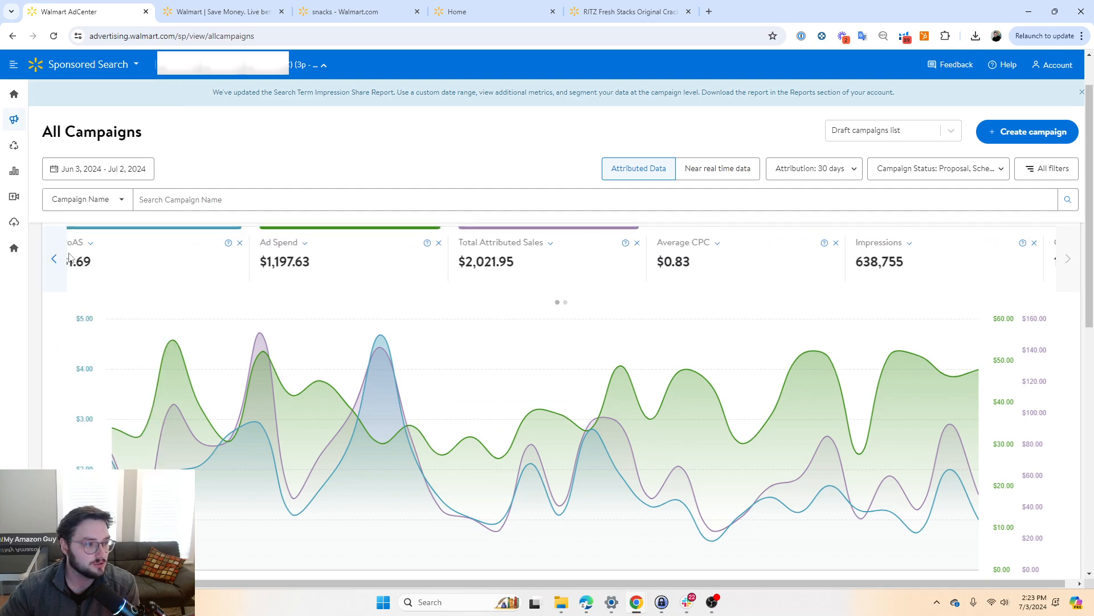
Plot Average CPC and RoAS with Total Attributed Sales on the performance chart, and inspect the daily values at its peaks and dips.
{"action": "left_click", "coordinate": [711, 260]}
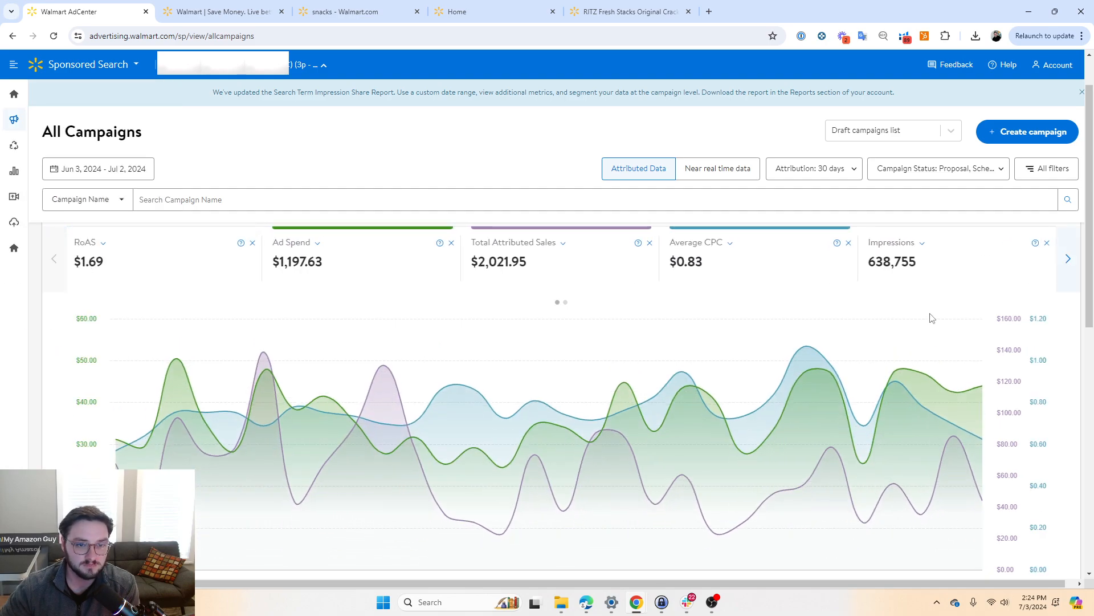
{"action": "left_click", "coordinate": [170, 255]}
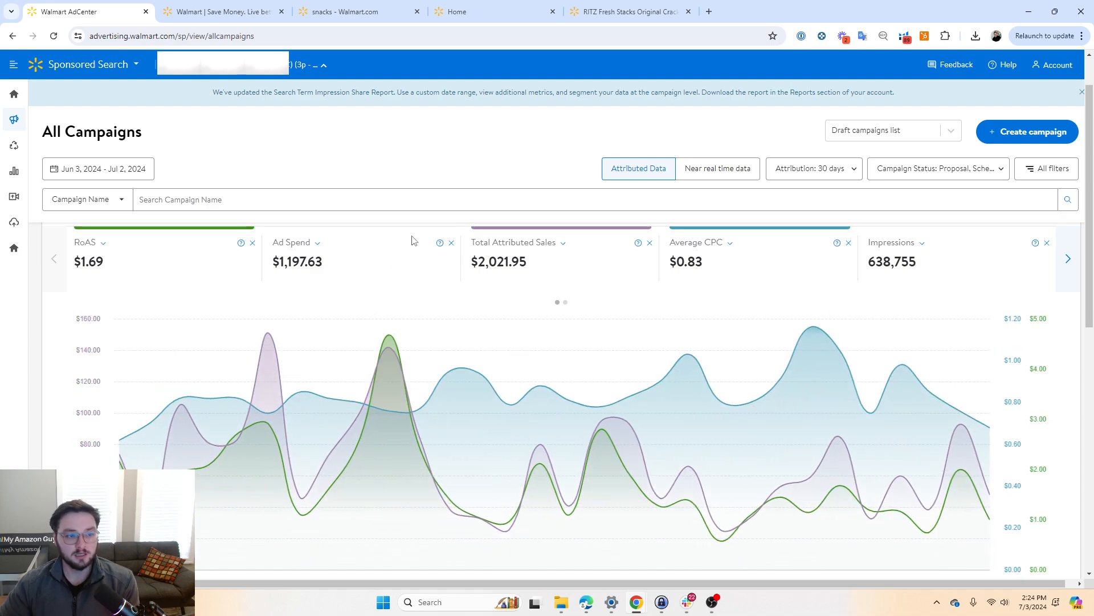
{"action": "mouse_move", "coordinate": [390, 333]}
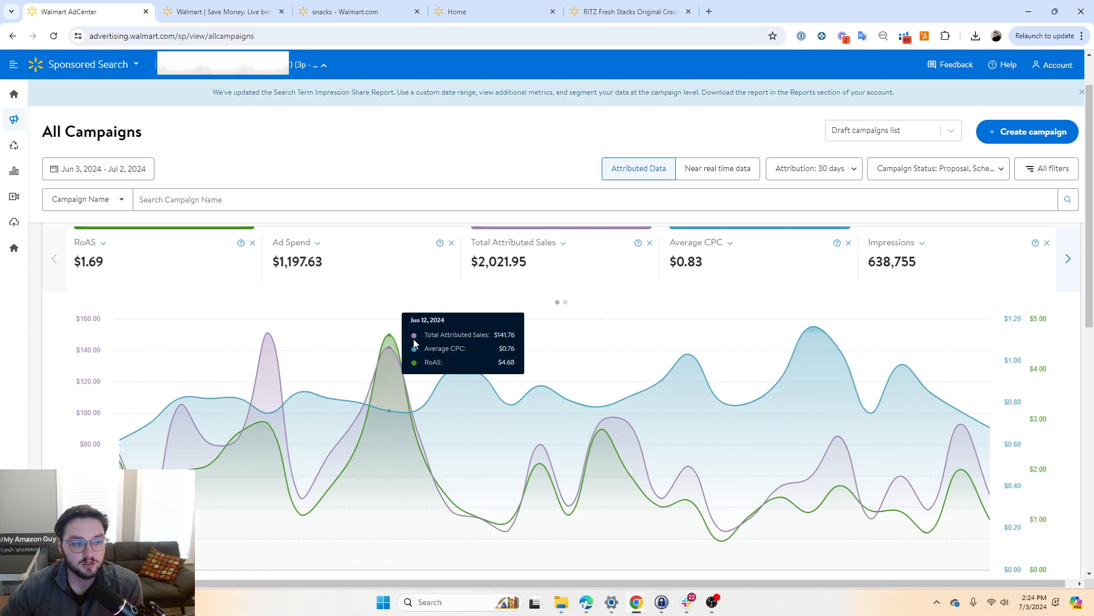
{"action": "mouse_move", "coordinate": [489, 357]}
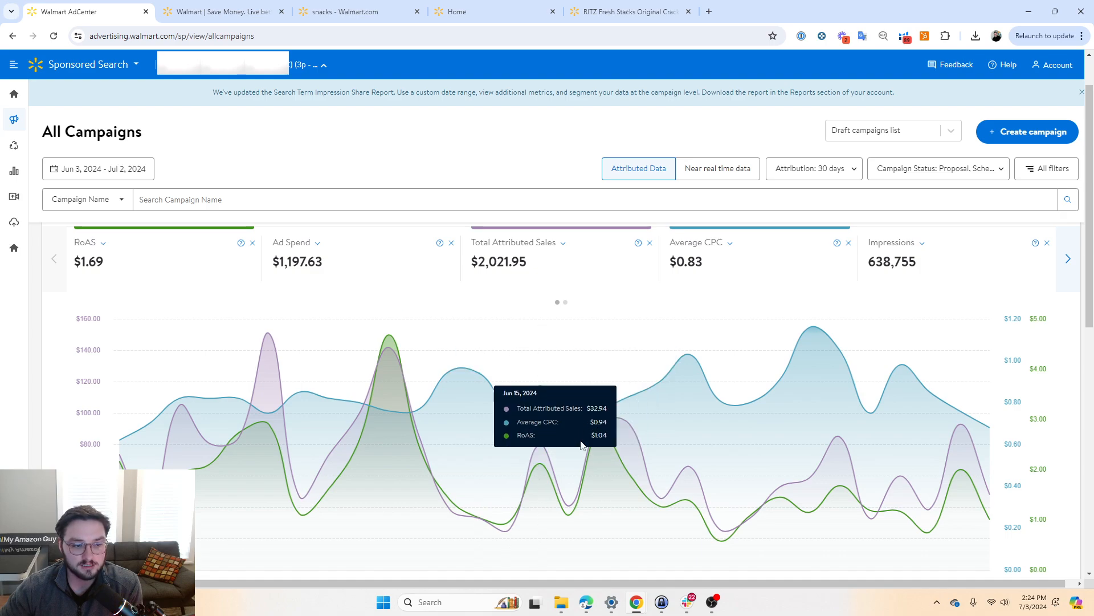
{"action": "mouse_move", "coordinate": [555, 483]}
{"action": "mouse_move", "coordinate": [776, 459]}
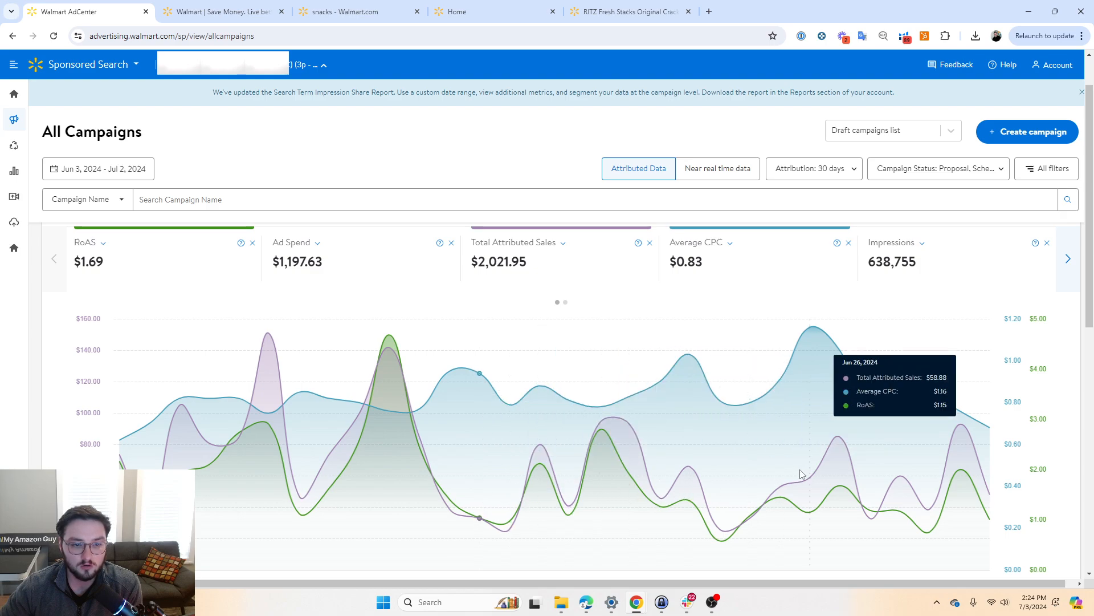
{"action": "mouse_move", "coordinate": [264, 439]}
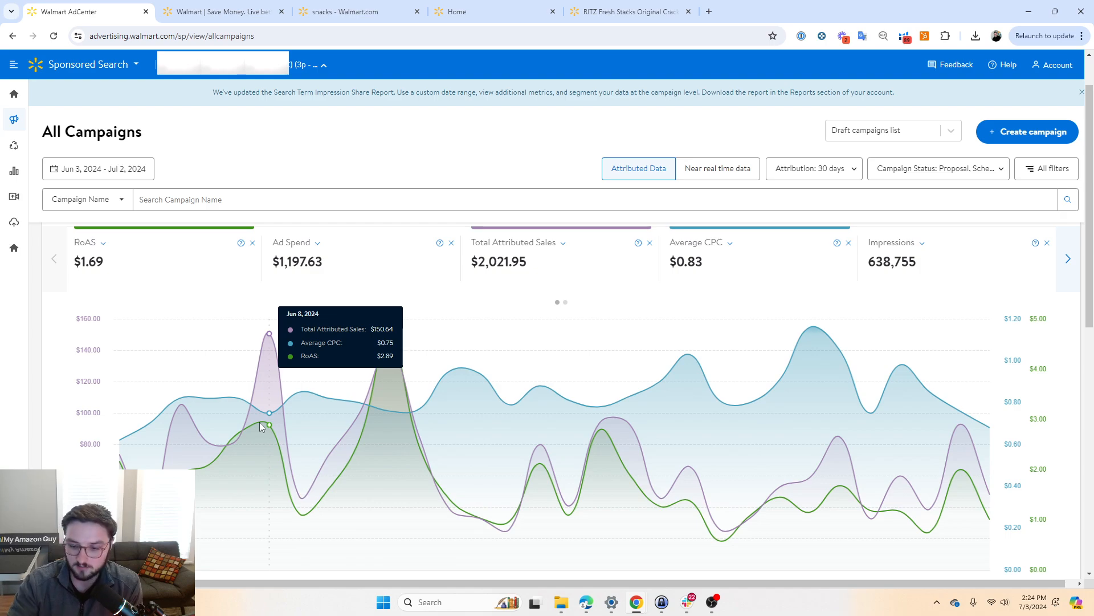
Open the All Keywords overview and view its performance metrics and chart.
{"action": "mouse_move", "coordinate": [21, 196]}
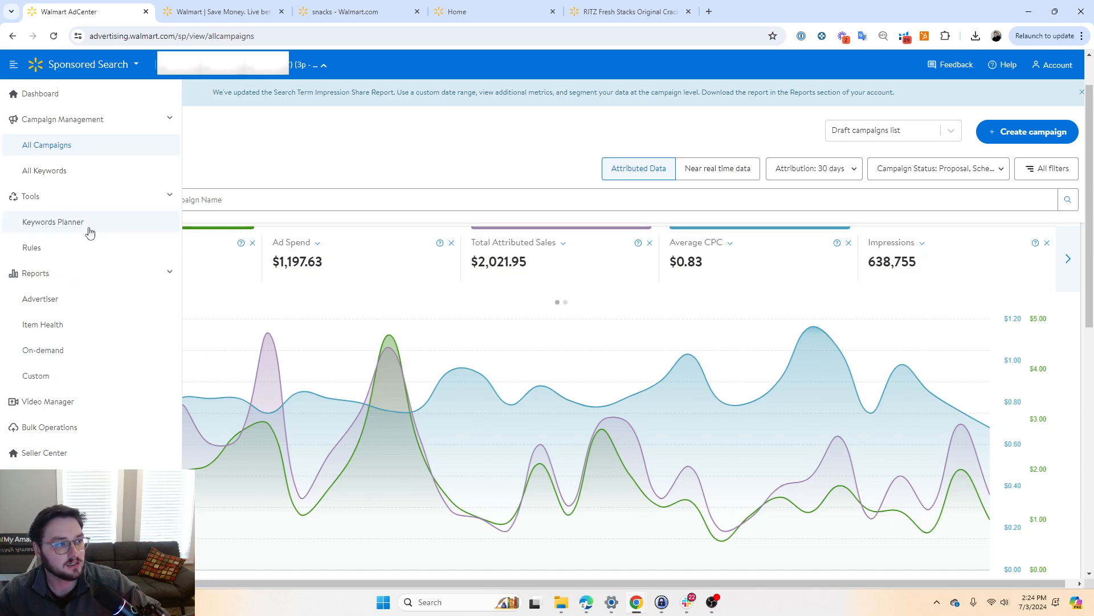
{"action": "left_click", "coordinate": [84, 175]}
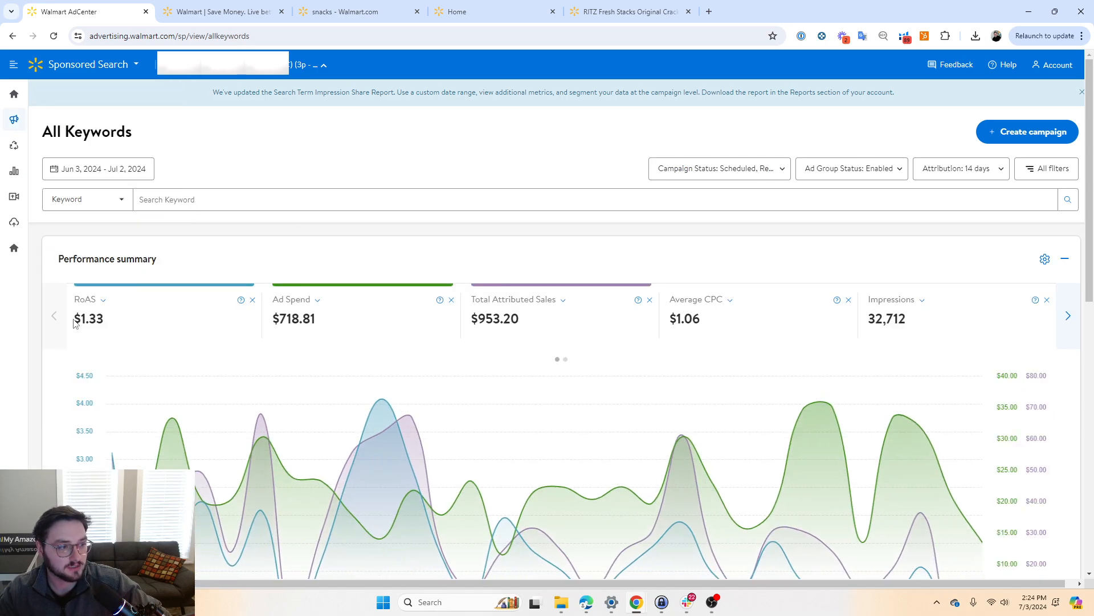
{"action": "scroll", "coordinate": [152, 317], "scroll_direction": "down", "scroll_amount": 1}
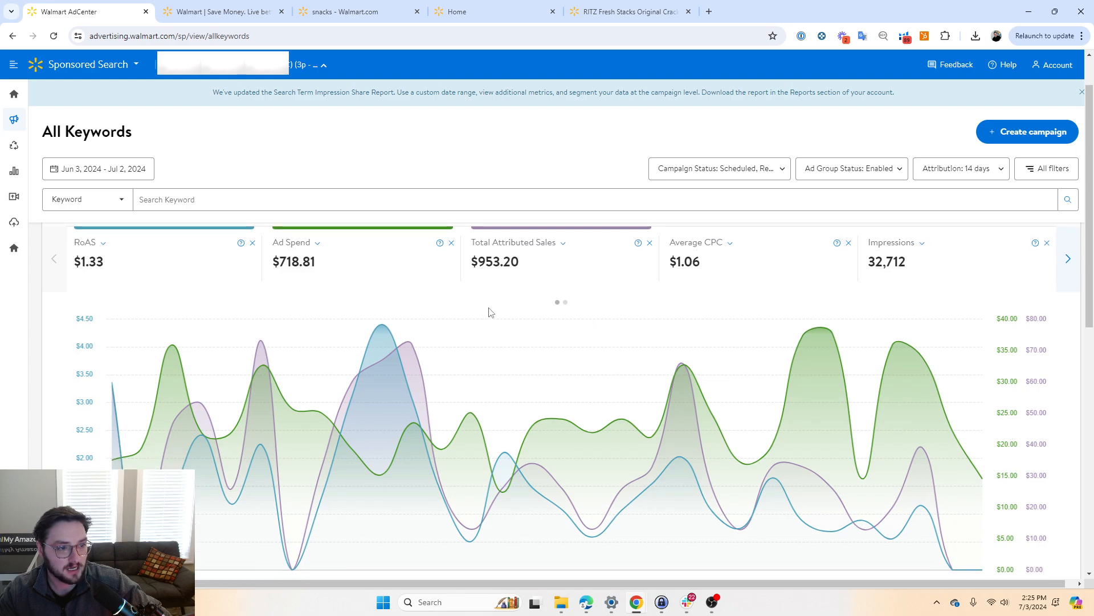